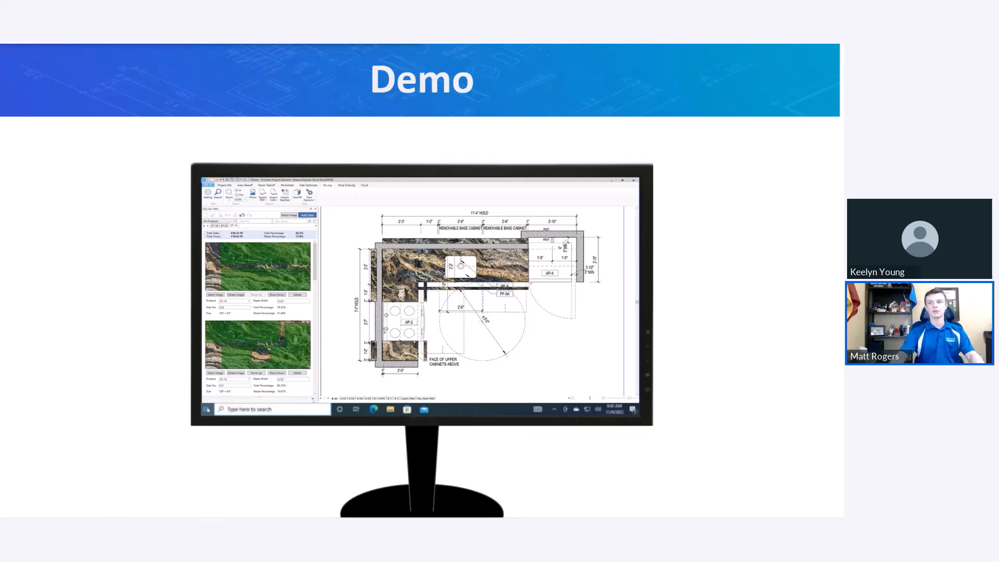
# Switch to MeasureSquare Stone and examine the blue countertop C49 and its corner angles on the K-01 kitchen plan.
pyautogui.hotkey('alt', 'Tab')
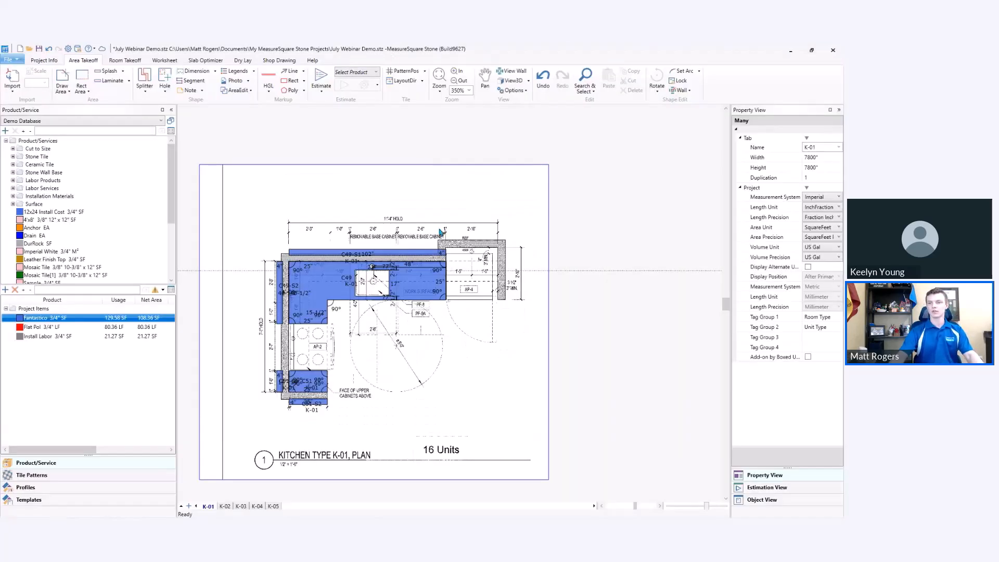
pyautogui.moveTo(422, 320); pyautogui.dragTo(447, 295, button='middle')
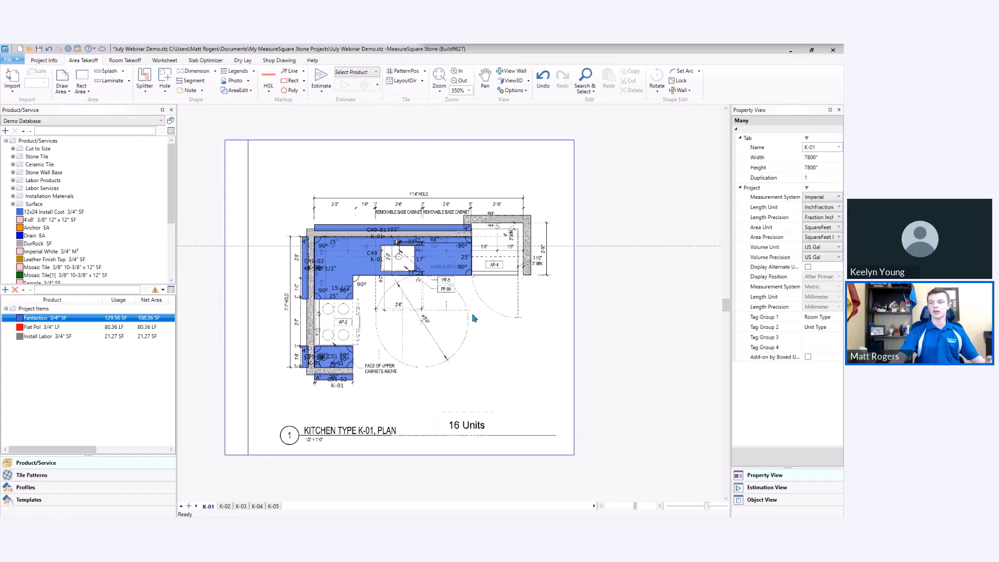
pyautogui.scroll(2, 393, 354)
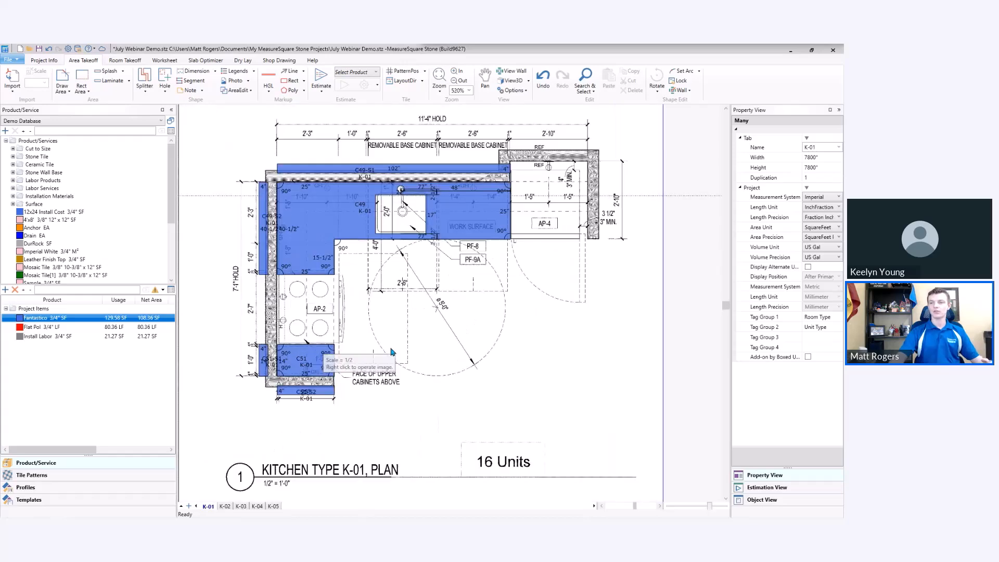
pyautogui.scroll(3, 385, 263)
pyautogui.moveTo(385, 263); pyautogui.dragTo(404, 281, button='middle')
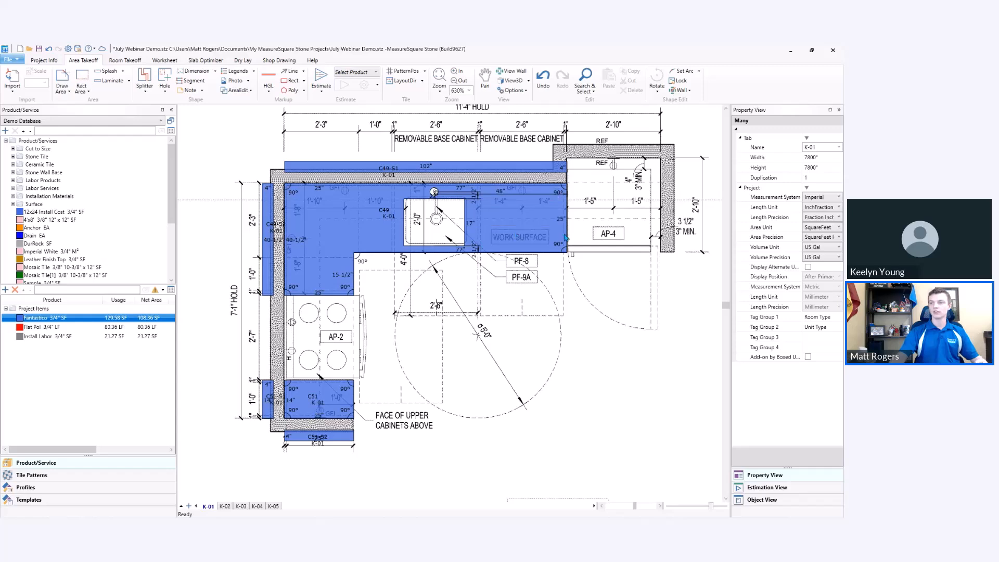
pyautogui.moveTo(565, 253)
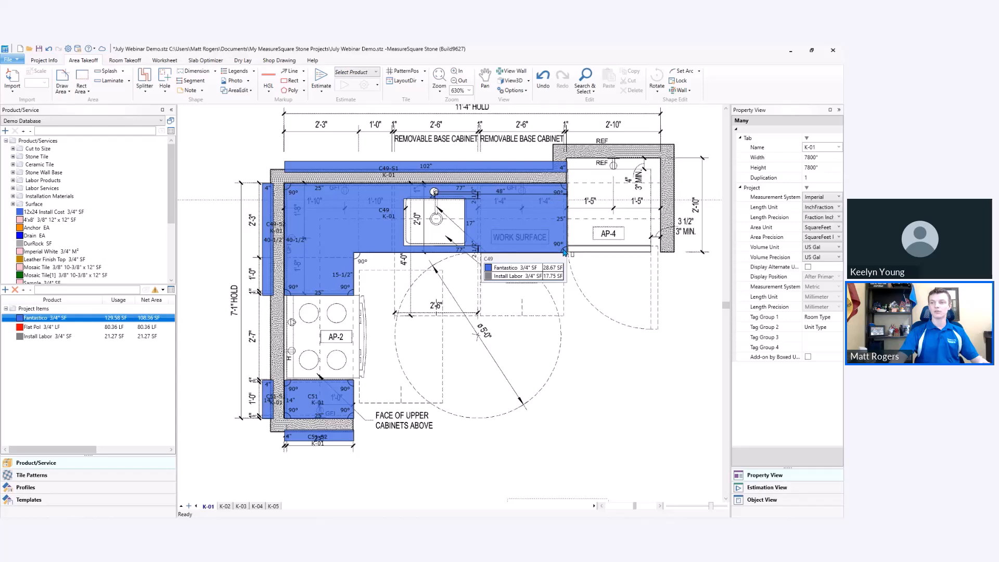
# Turn the Angle display option off and back on for the K-01 drawing.
pyautogui.click(528, 93)
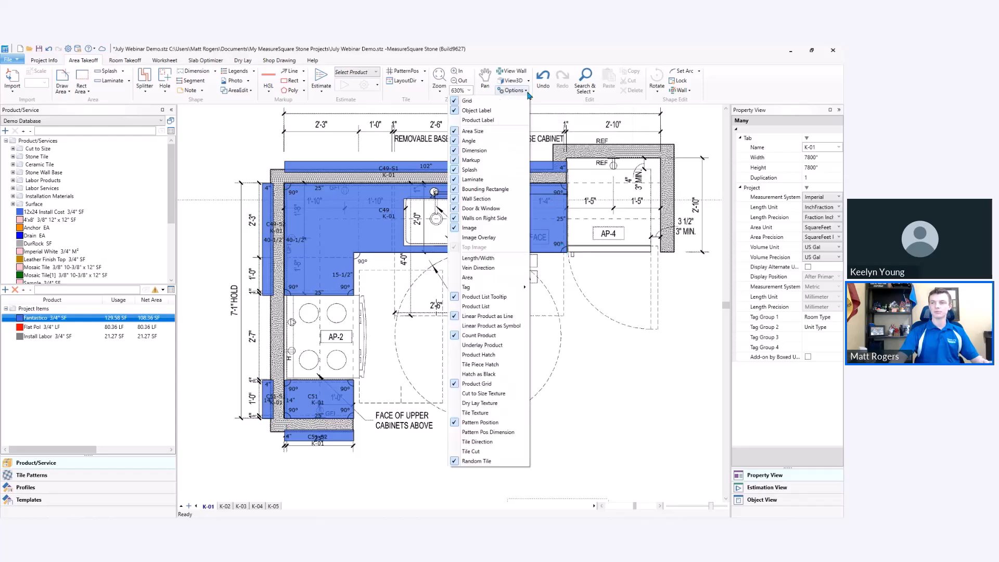
pyautogui.click(506, 141)
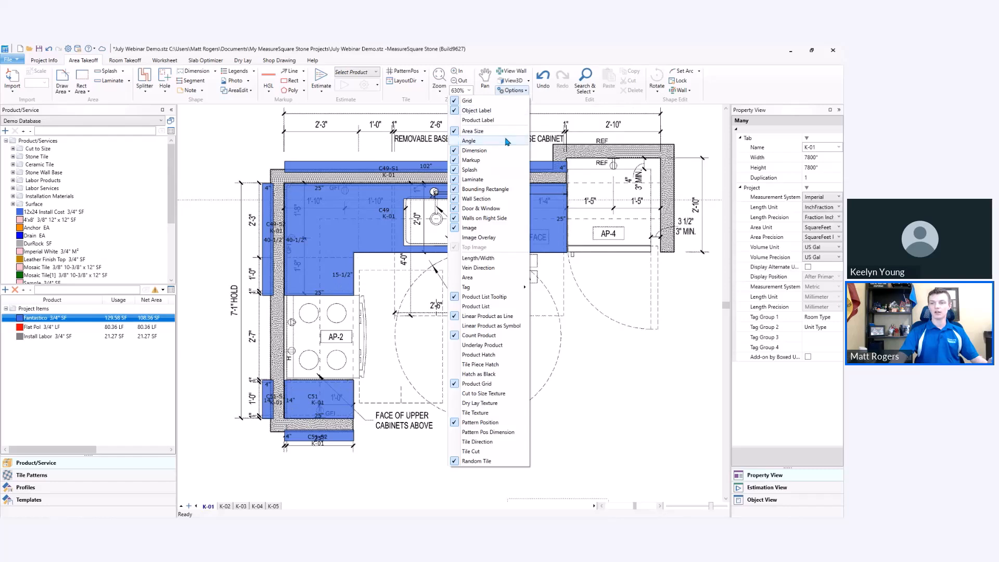
pyautogui.click(506, 141)
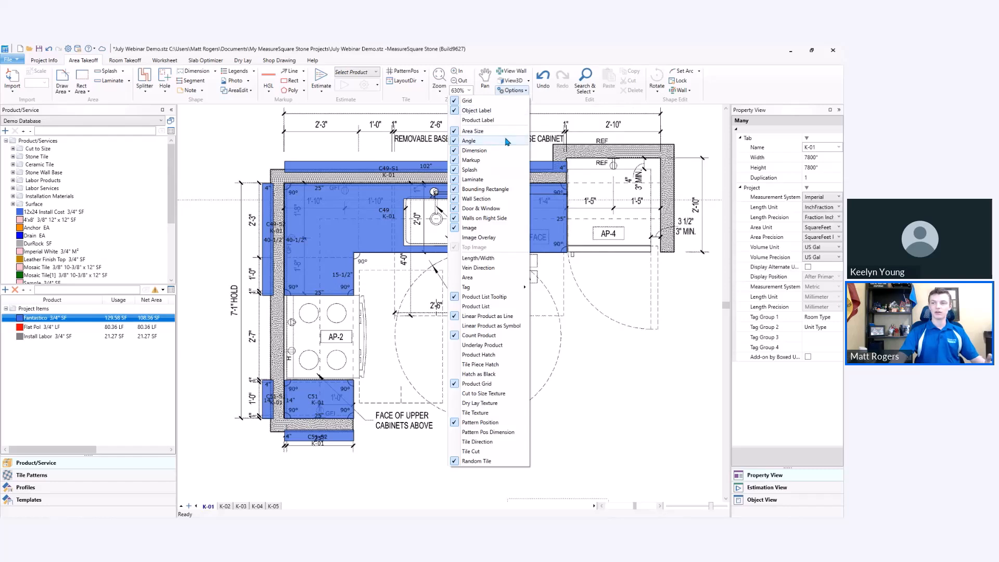
pyautogui.click(566, 277)
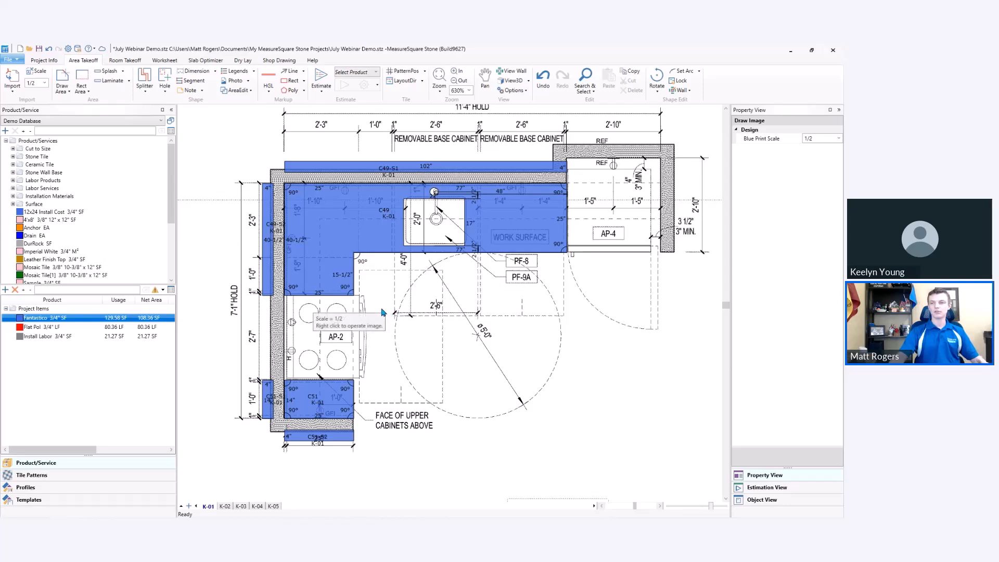
# Try a length of 15" for the short inner edge of countertop C49 beside the stove, and undo the change.
pyautogui.click(356, 295)
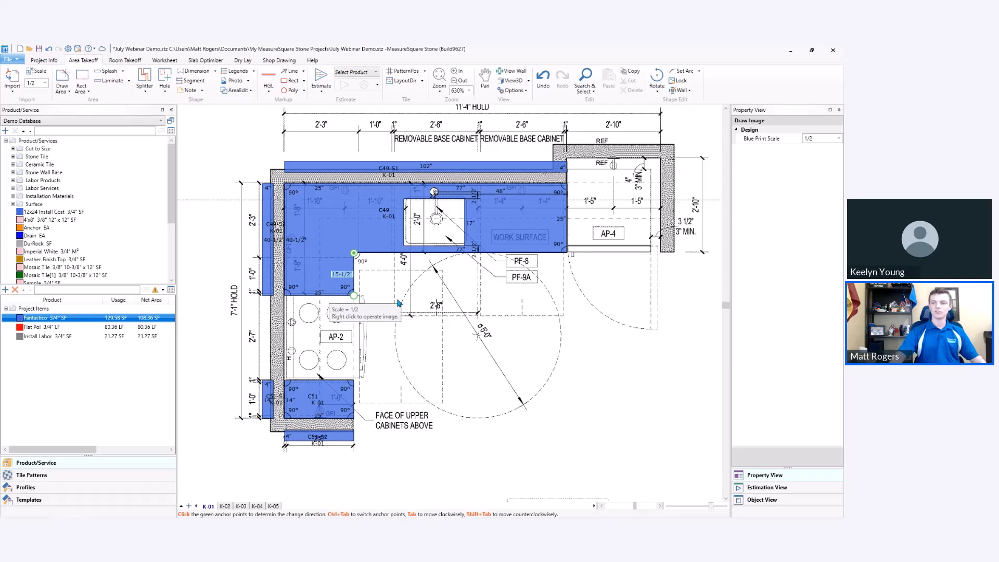
pyautogui.write('15')
pyautogui.press('Return')
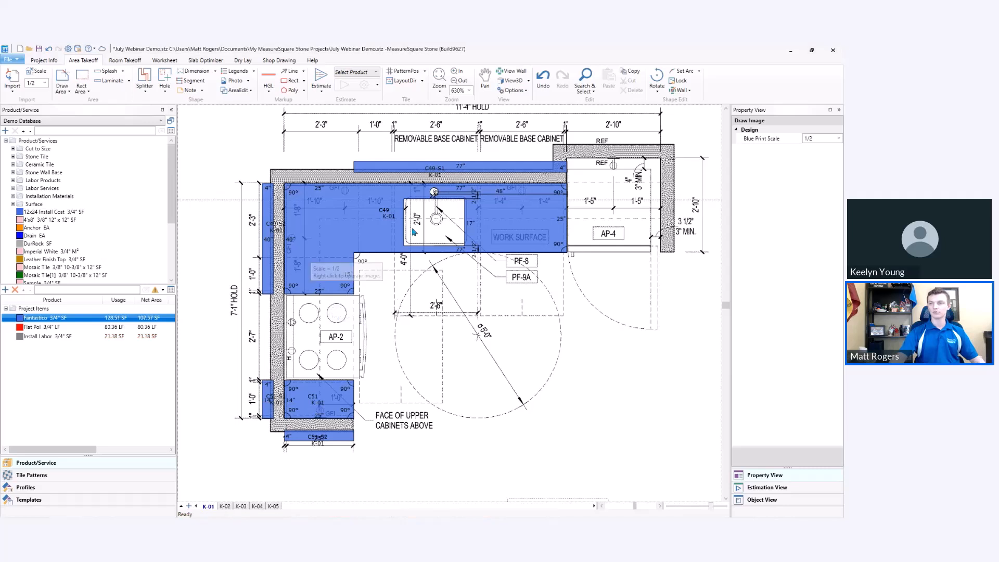
pyautogui.click(544, 85)
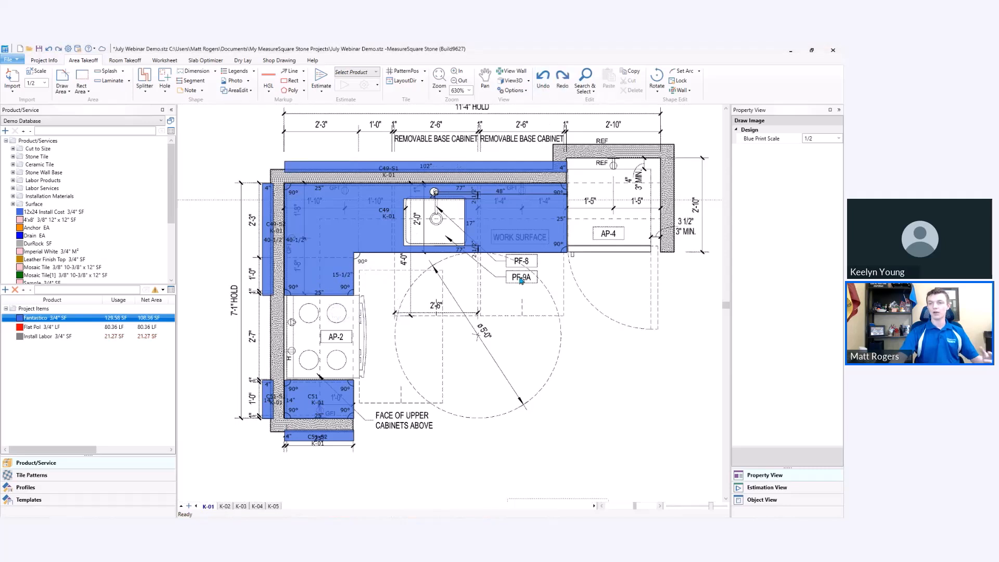
# Select the short inner edge of countertop C49 as the edge to move and set the inside corner angle to 130°.
pyautogui.click(357, 268)
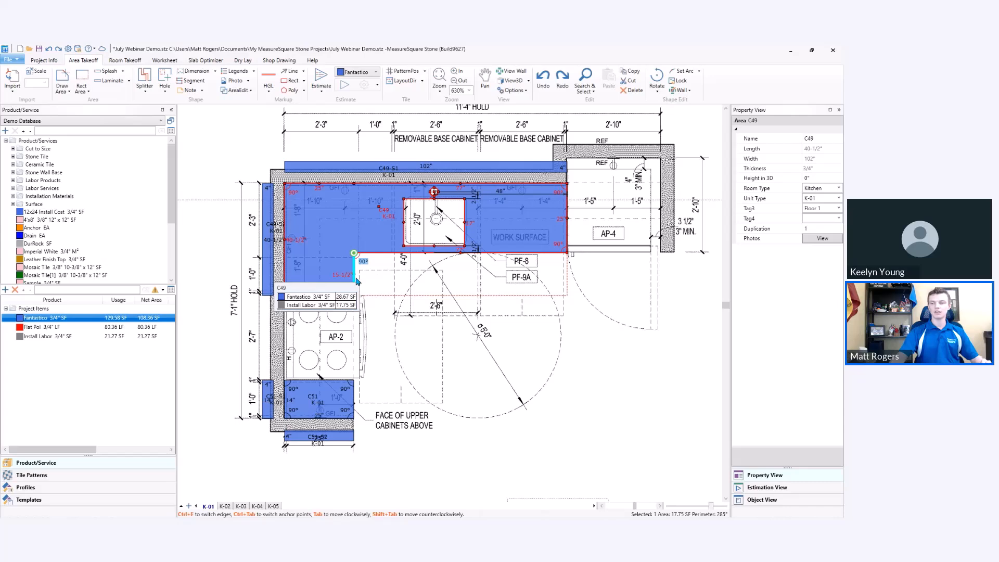
pyautogui.hotkey('ctrl', 'e')
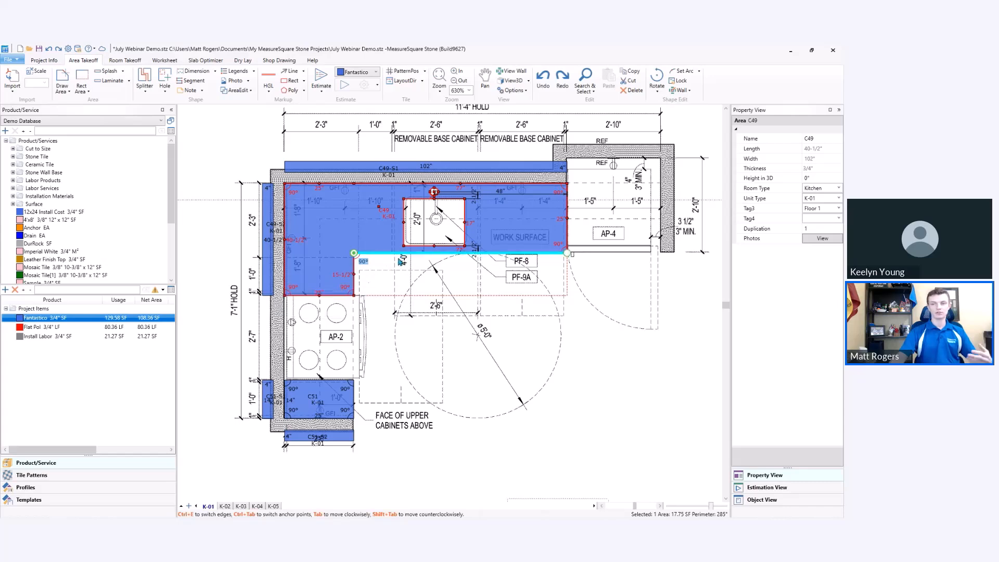
pyautogui.click(355, 287)
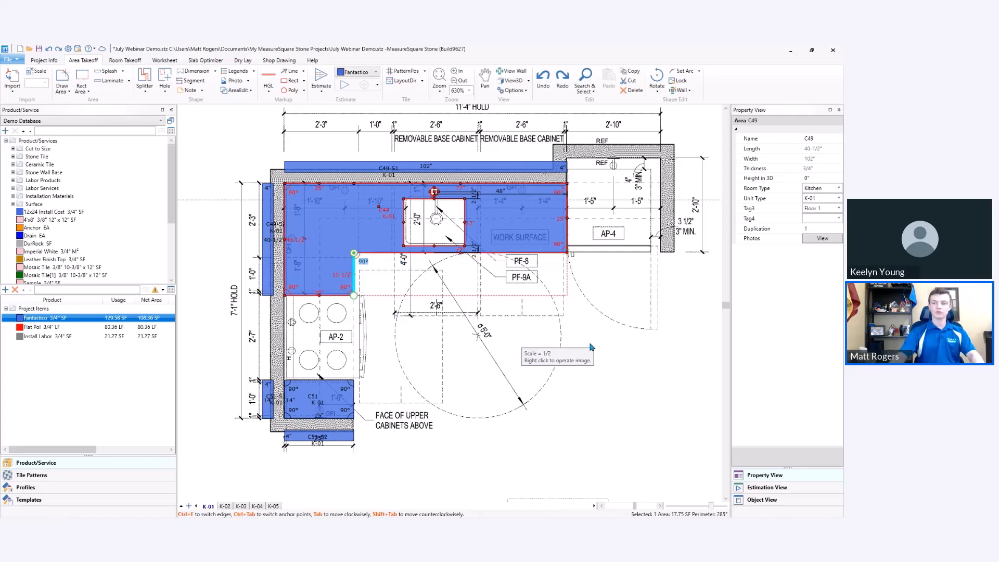
pyautogui.hotkey('ctrl', 'e')
pyautogui.hotkey('ctrl', 'e')
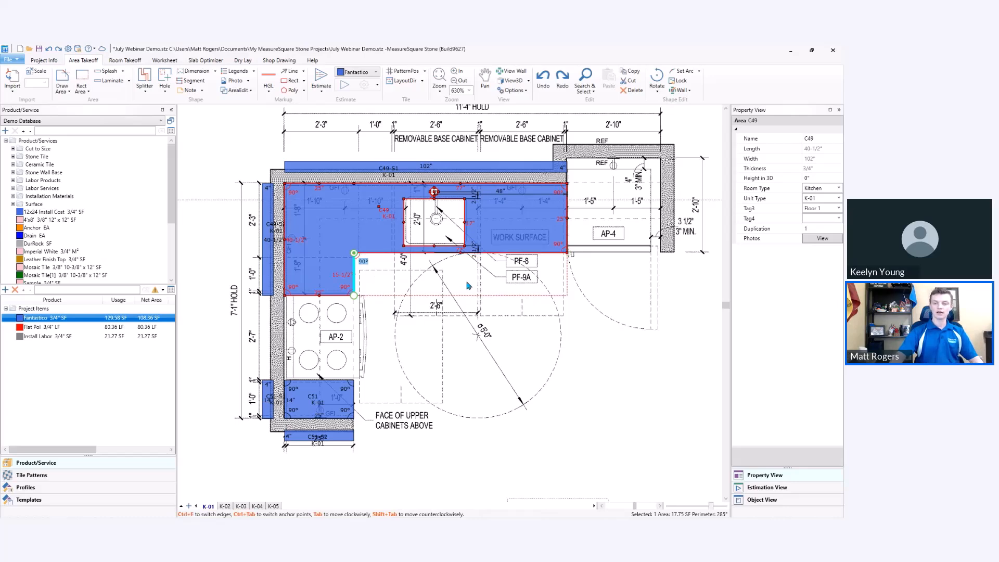
pyautogui.write('0')
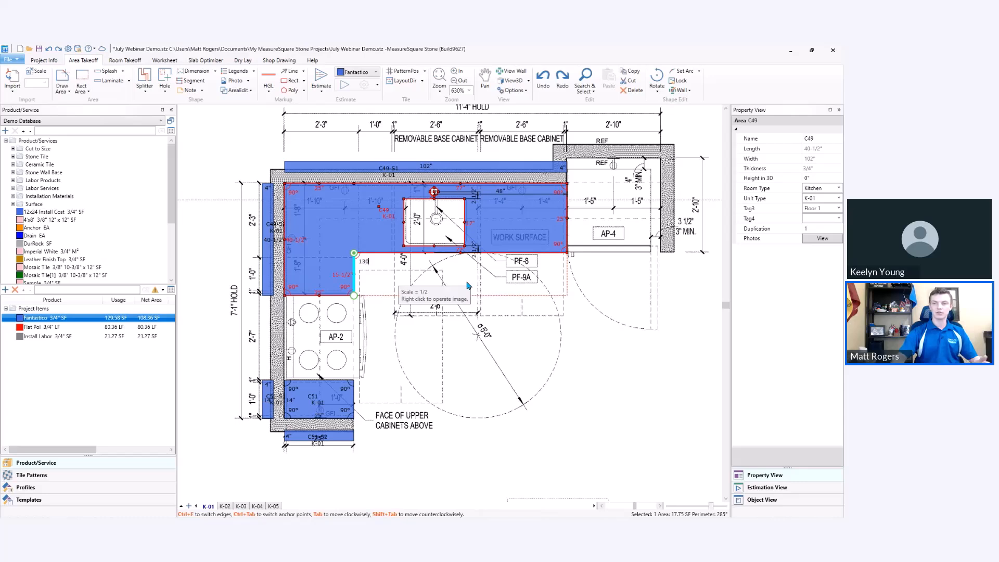
pyautogui.press('Return')
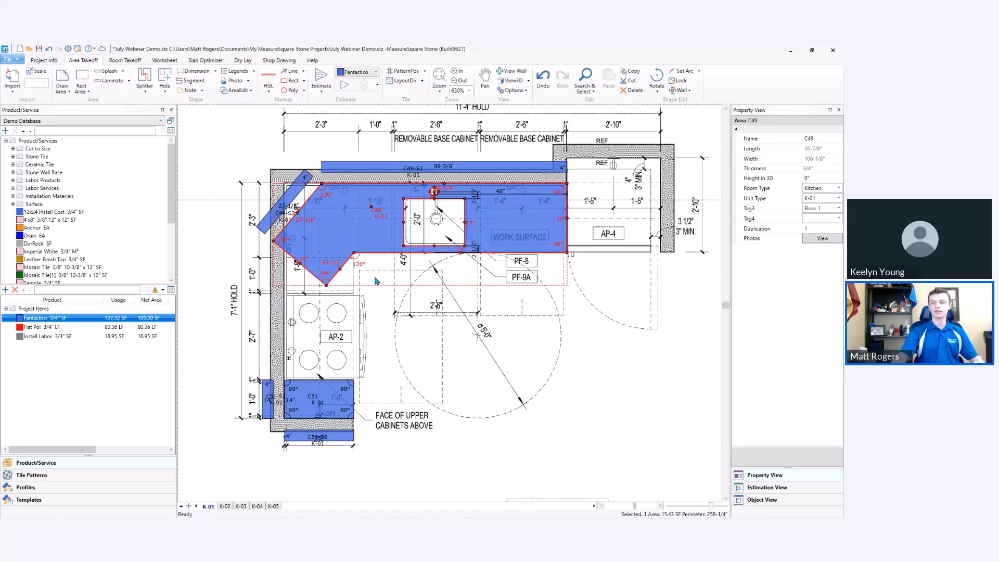
# Set the inside corner angle of countertop C49 back to 90° and deselect the area.
pyautogui.click(362, 266)
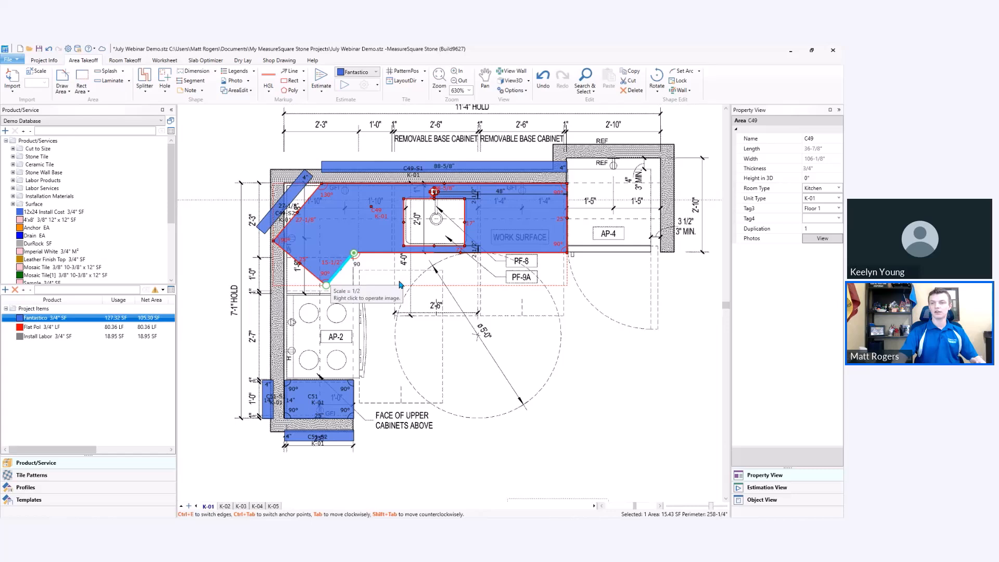
pyautogui.write('90')
pyautogui.press('Return')
pyautogui.click(415, 348)
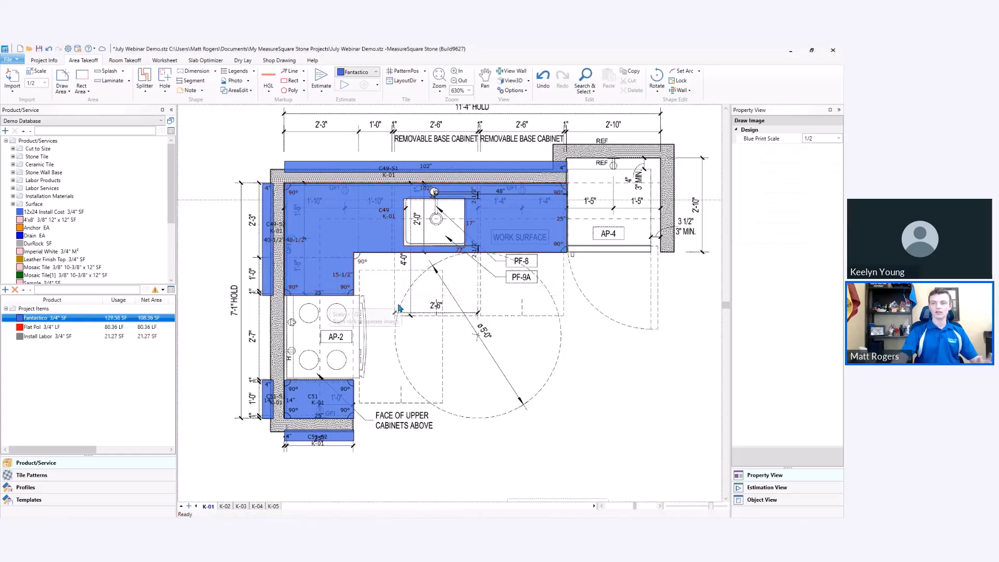
# Start drawing a new area in the empty space beside the plan sheet with a horizontal first edge about 60" long.
pyautogui.scroll(-1, 404, 283)
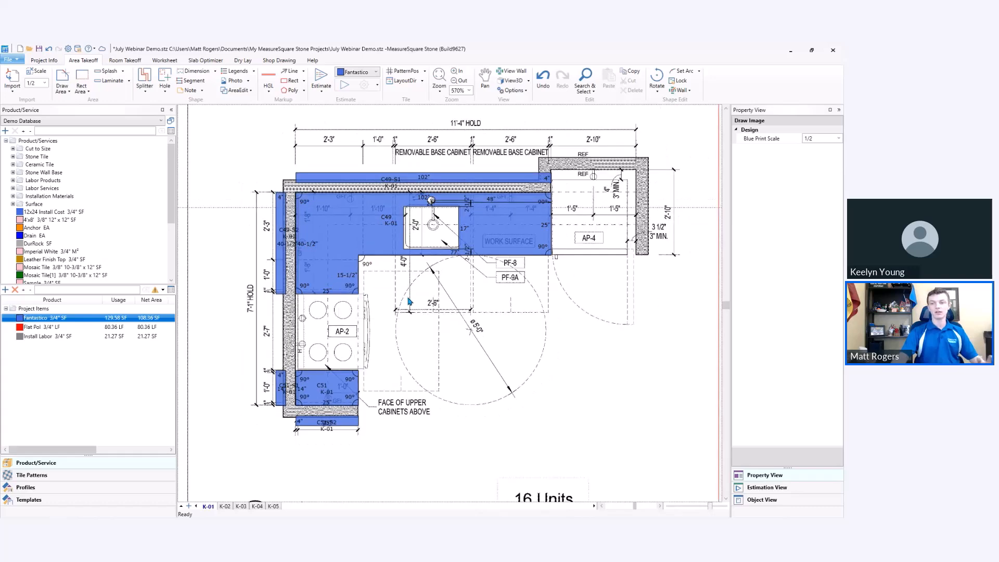
pyautogui.scroll(-1, 409, 301)
pyautogui.moveTo(608, 312); pyautogui.dragTo(567, 309, button='middle')
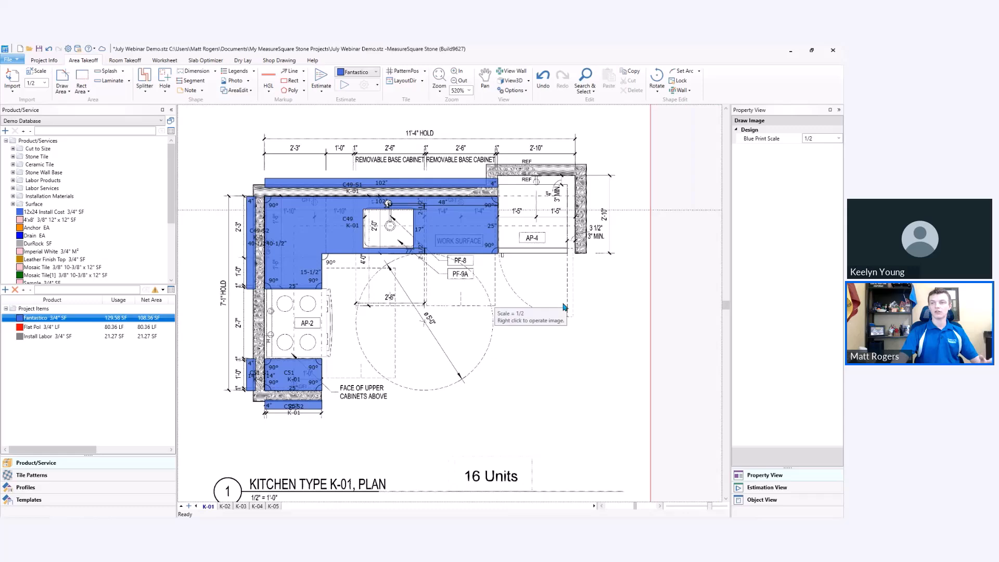
pyautogui.scroll(-1, 566, 311)
pyautogui.moveTo(566, 310); pyautogui.dragTo(167, 315, button='middle')
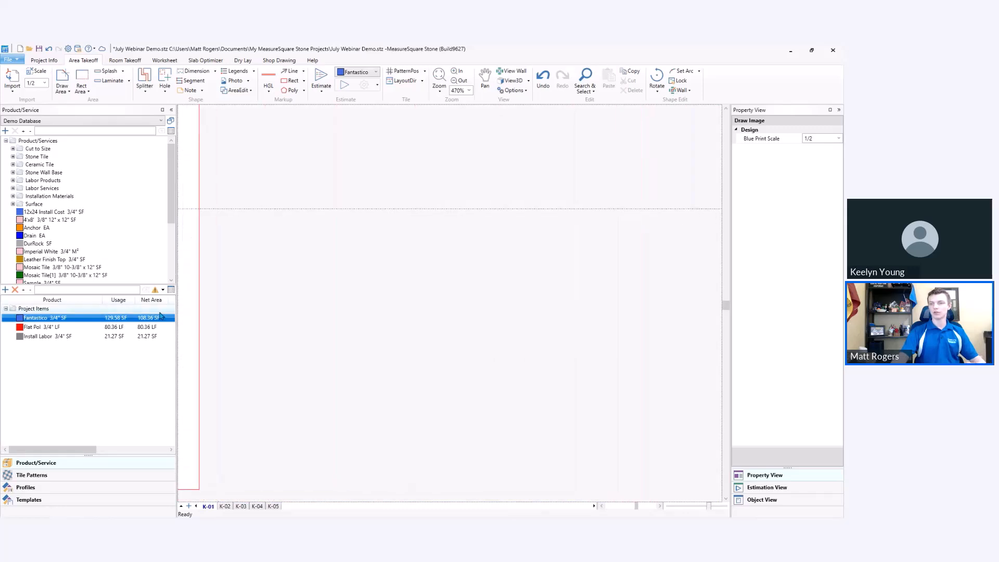
pyautogui.click(61, 77)
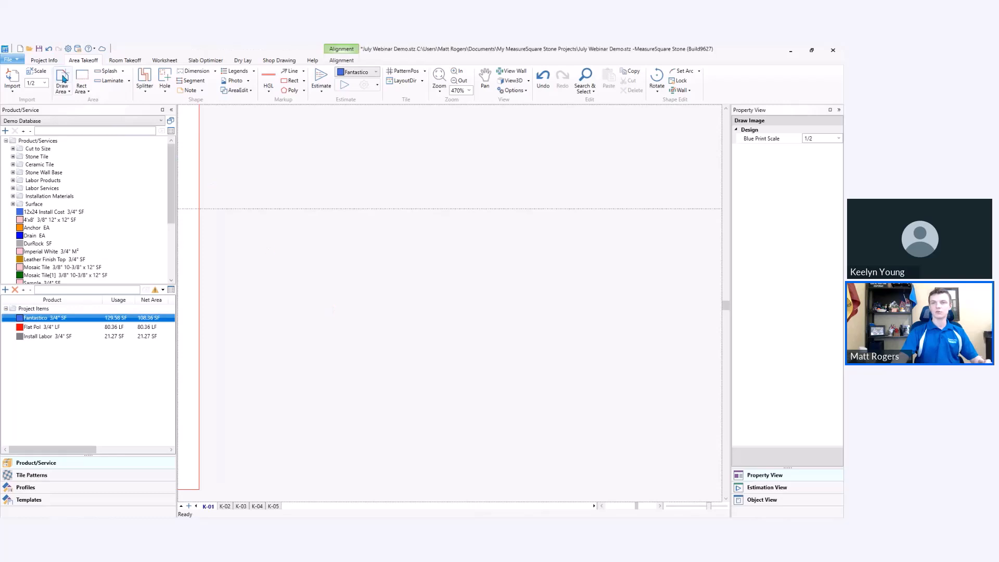
pyautogui.click(287, 227)
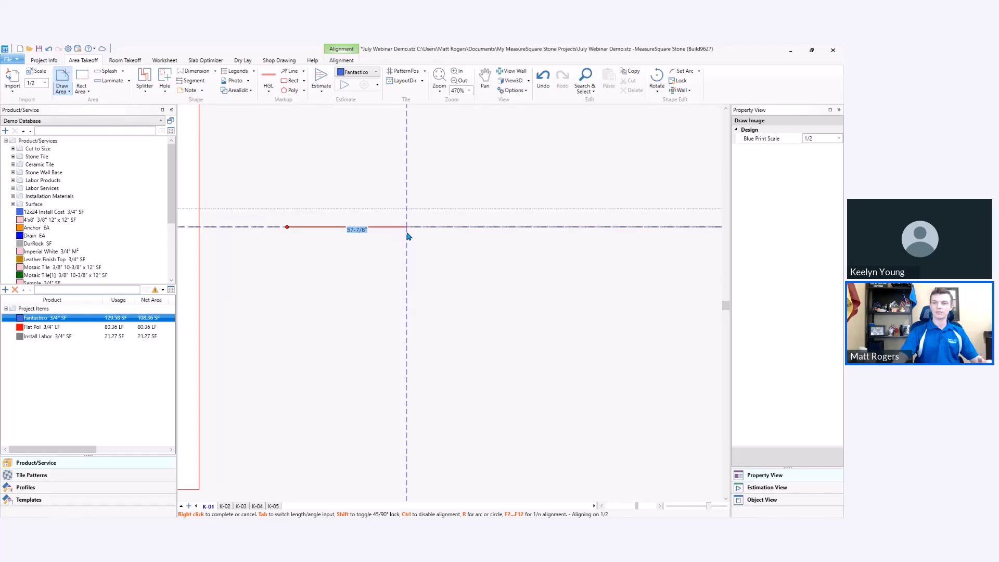
pyautogui.click(410, 230)
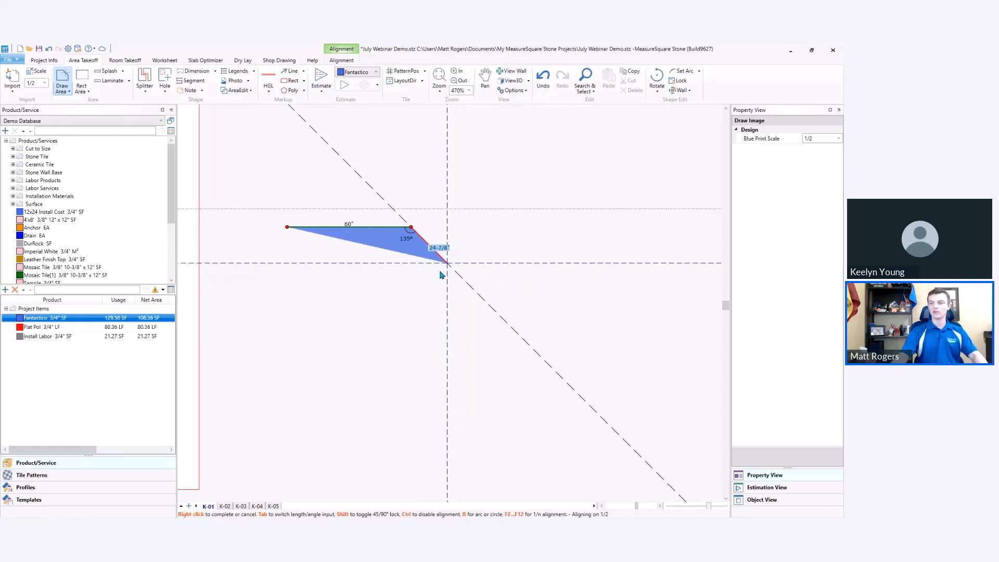
# Add an edge about 24-7/8" long at 105° to the new area, followed by one about 15-1/2" long at 90°.
pyautogui.press('Tab')
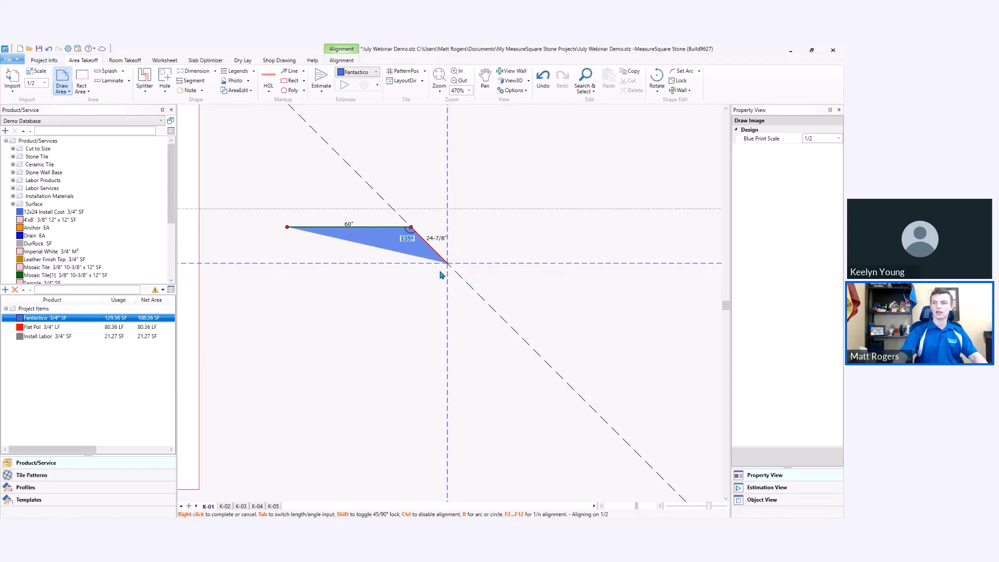
pyautogui.write('105')
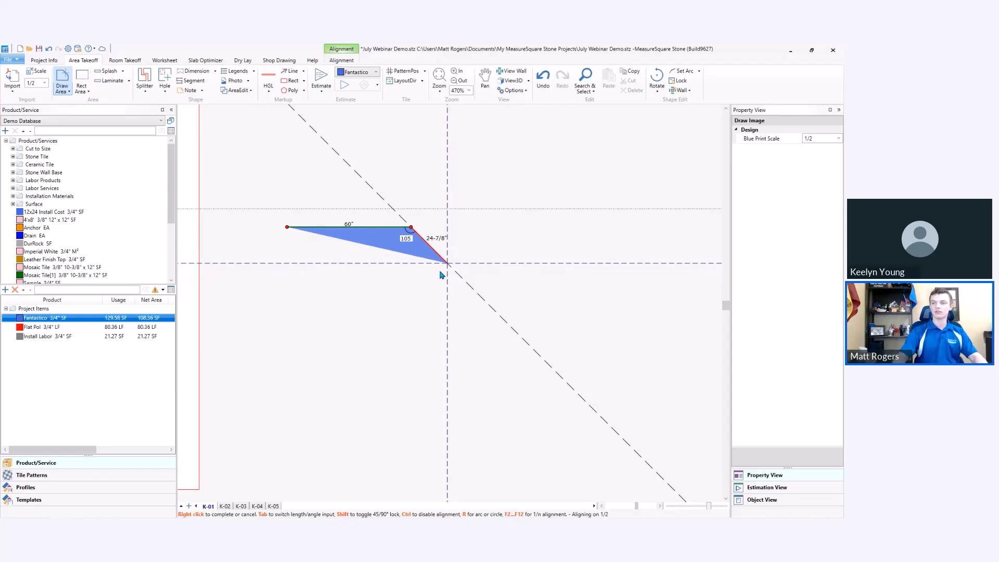
pyautogui.press('Return')
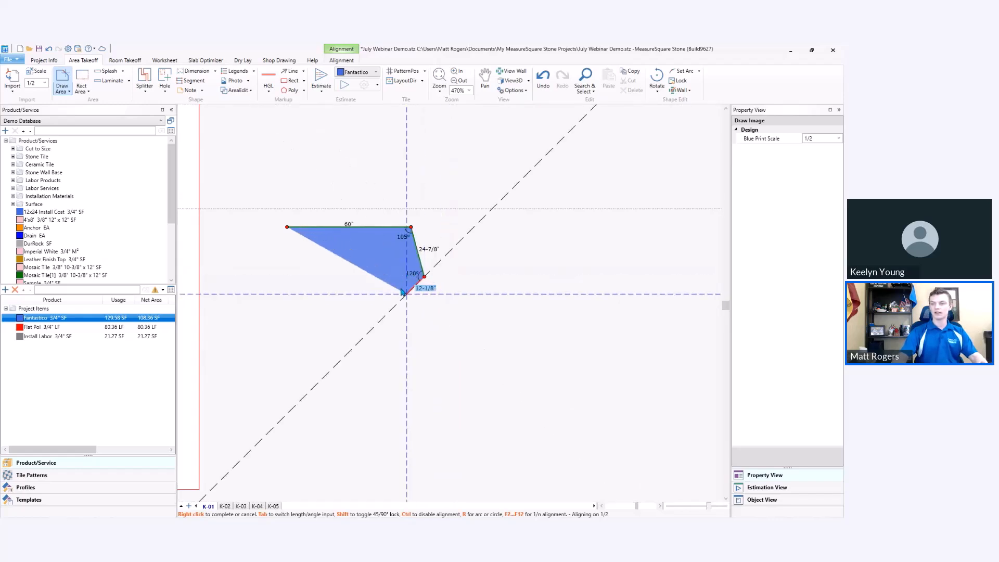
pyautogui.press('Tab')
pyautogui.write('90')
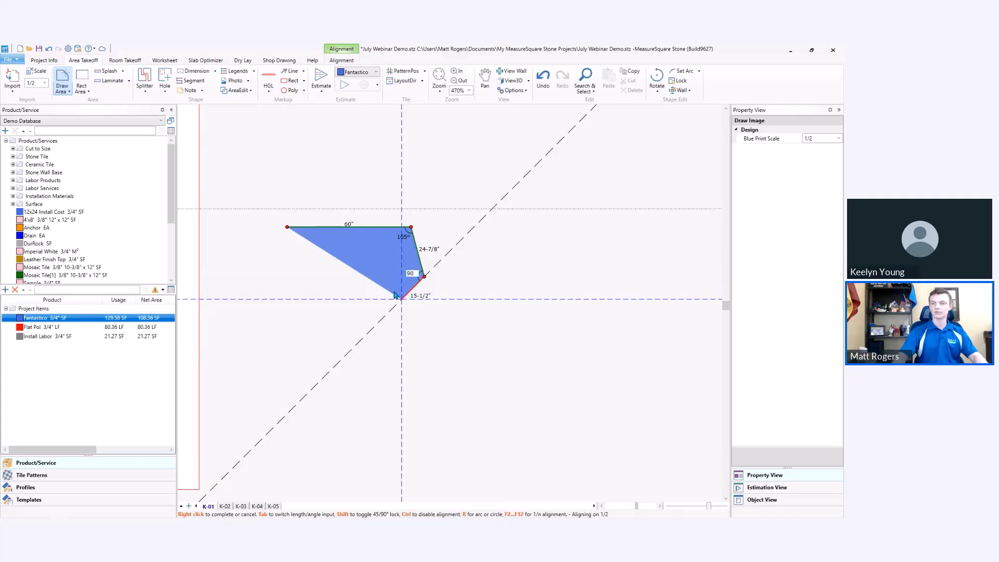
pyautogui.press('Return')
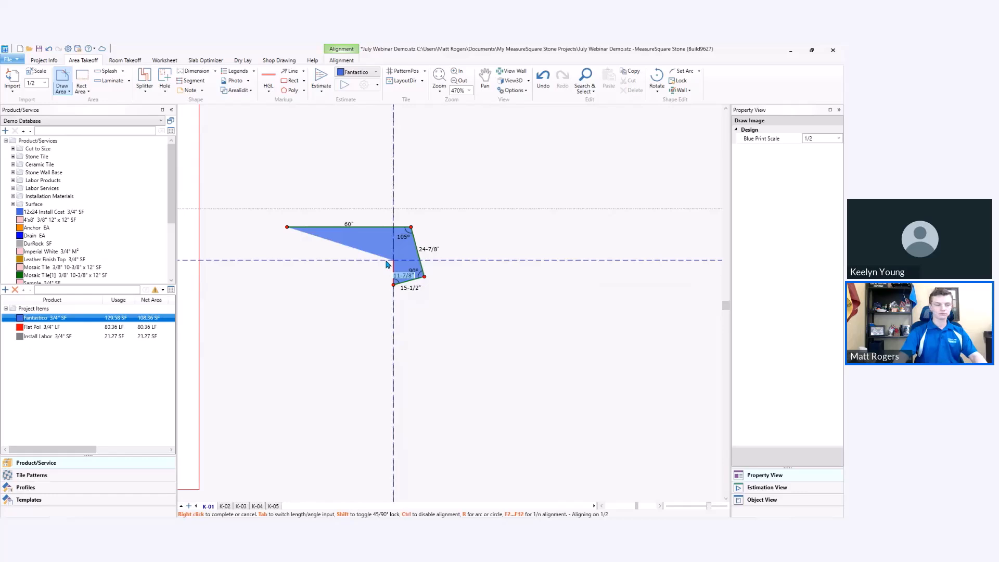
# Add an edge about 11-7/8" long at 90° and a horizontal one about 48-3/8" long, and close the area at its starting corner.
pyautogui.press('Tab')
pyautogui.write('90')
pyautogui.press('Return')
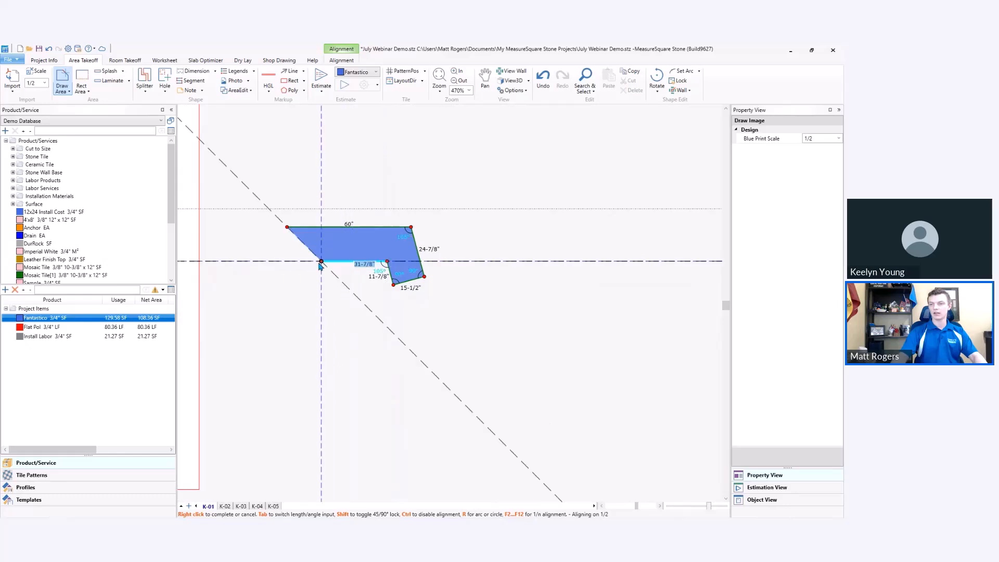
pyautogui.click(288, 261)
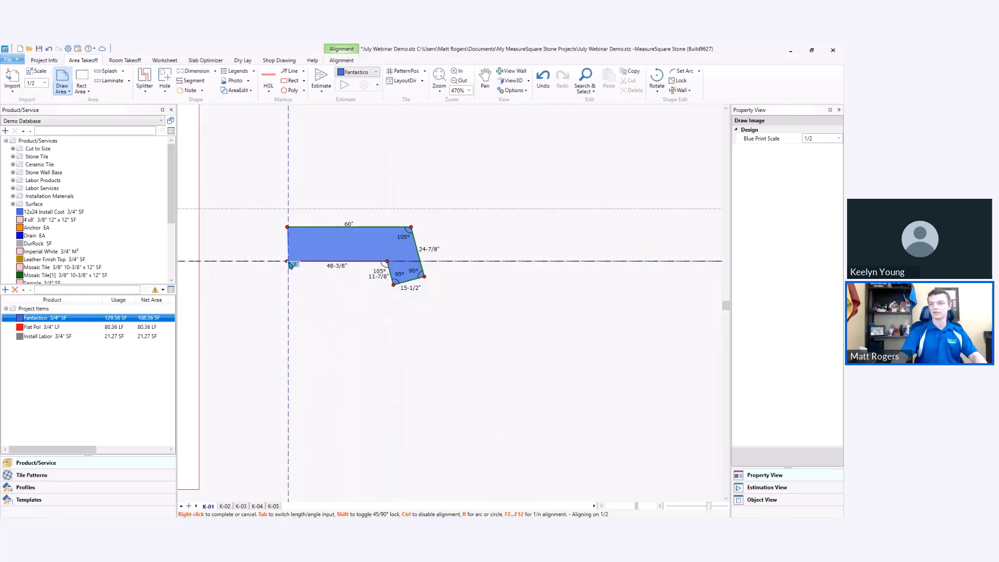
pyautogui.rightClick(311, 307)
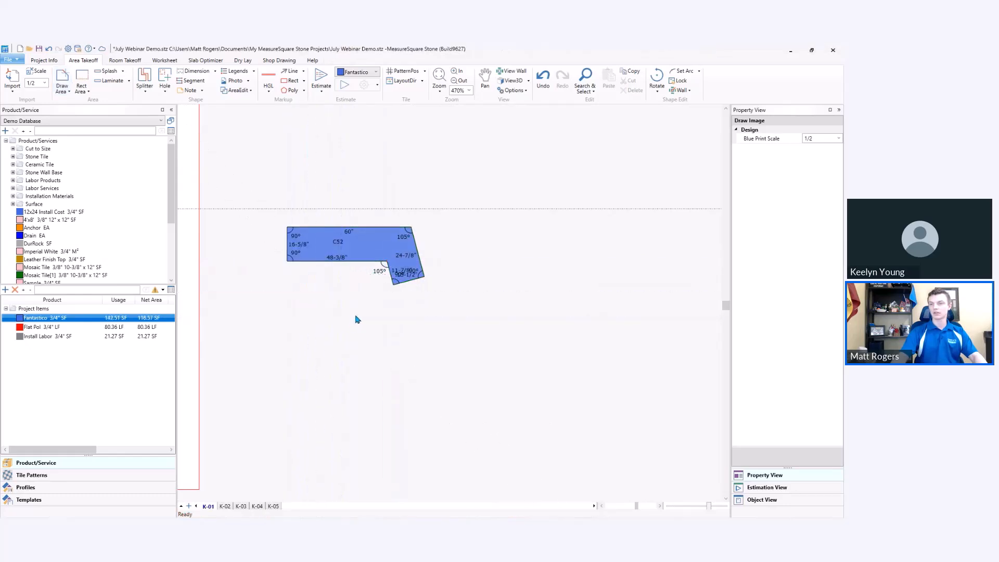
pyautogui.scroll(3, 364, 276)
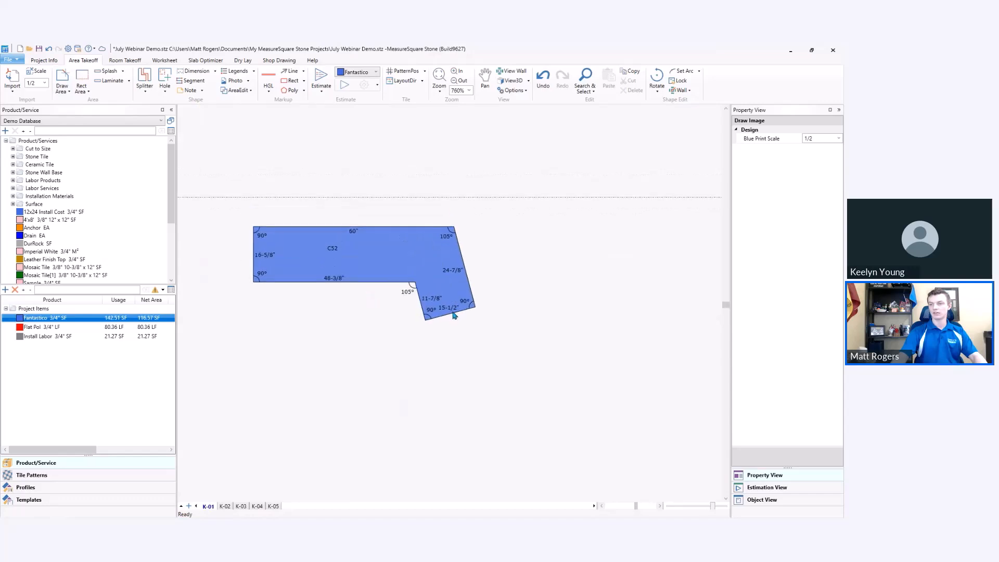
# Set the vertical end edge of area C52 to 25" and the short slanted leg's end edge to 25", and deselect.
pyautogui.click(266, 255)
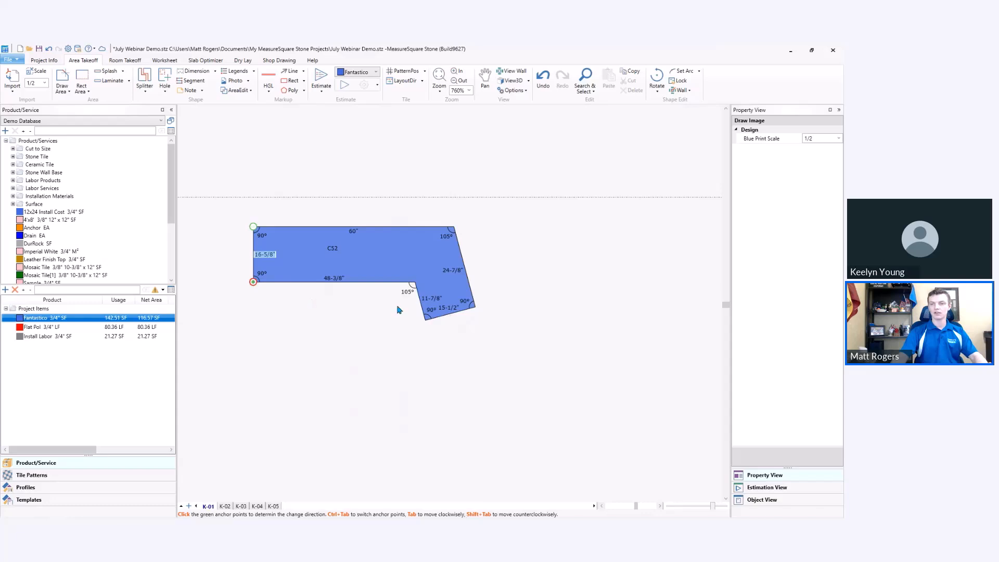
pyautogui.write('25')
pyautogui.press('Return')
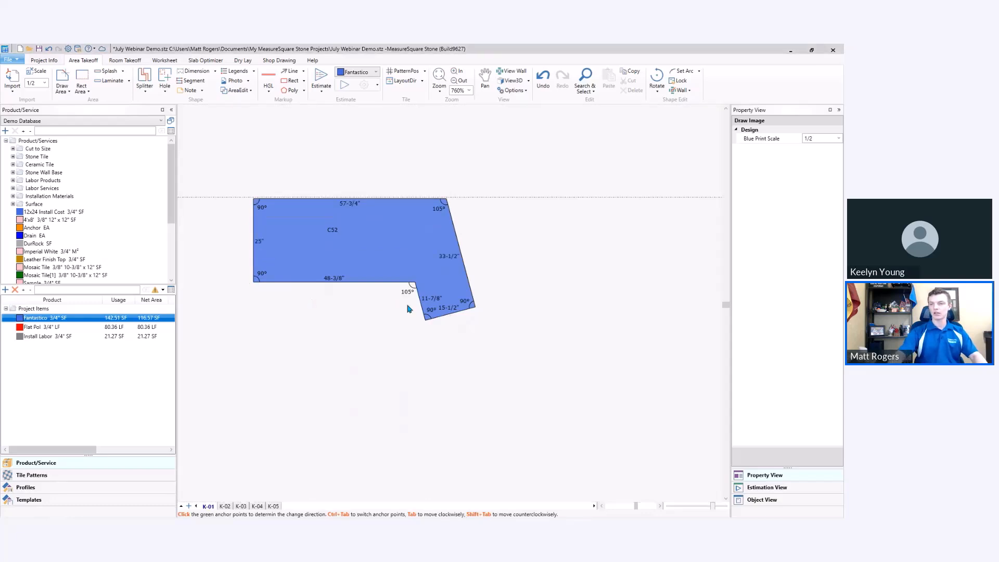
pyautogui.click(448, 313)
pyautogui.write('25')
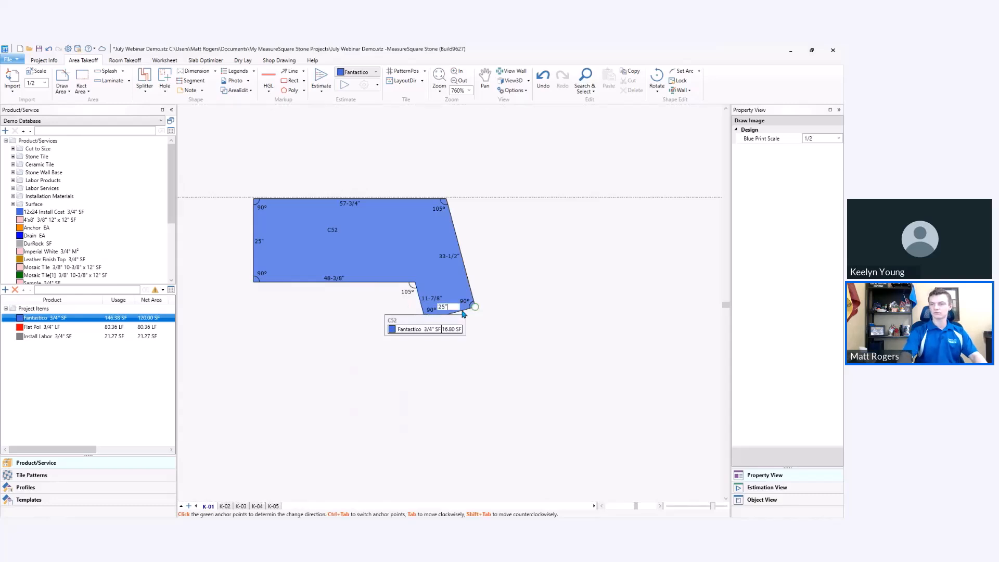
pyautogui.press('Return')
pyautogui.click(471, 359)
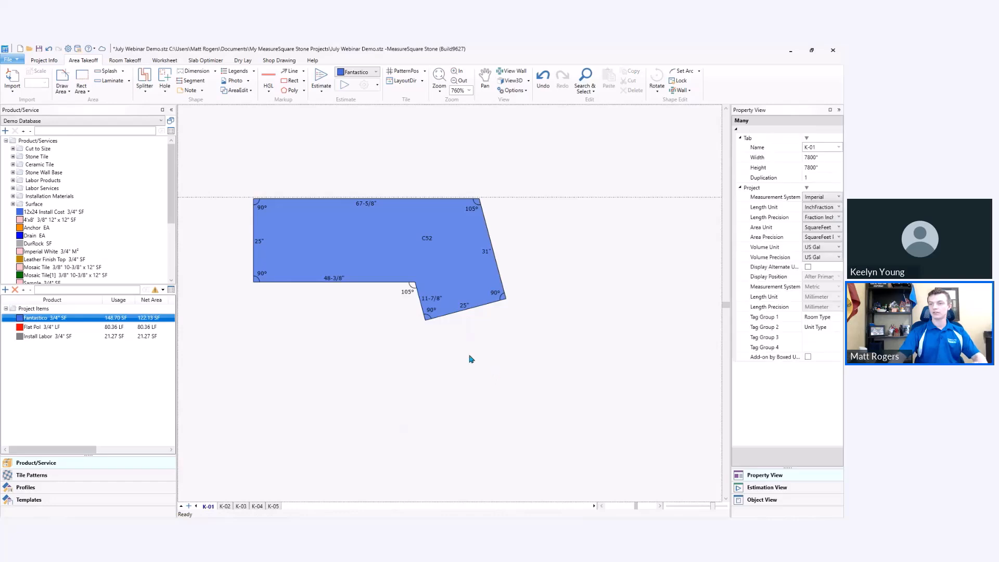
# Set the inner side edge of C52's slanted leg to 24".
pyautogui.click(429, 298)
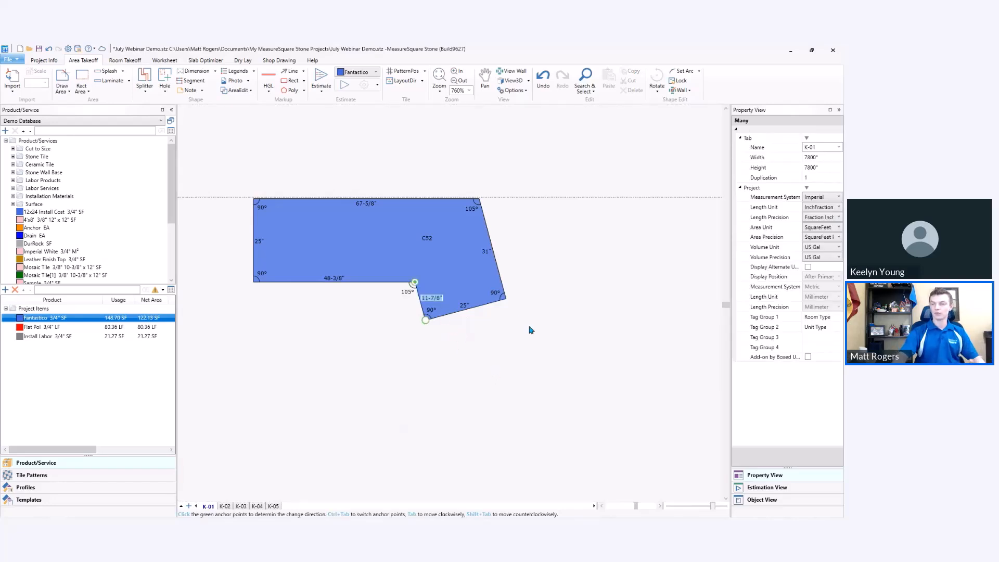
pyautogui.write('24')
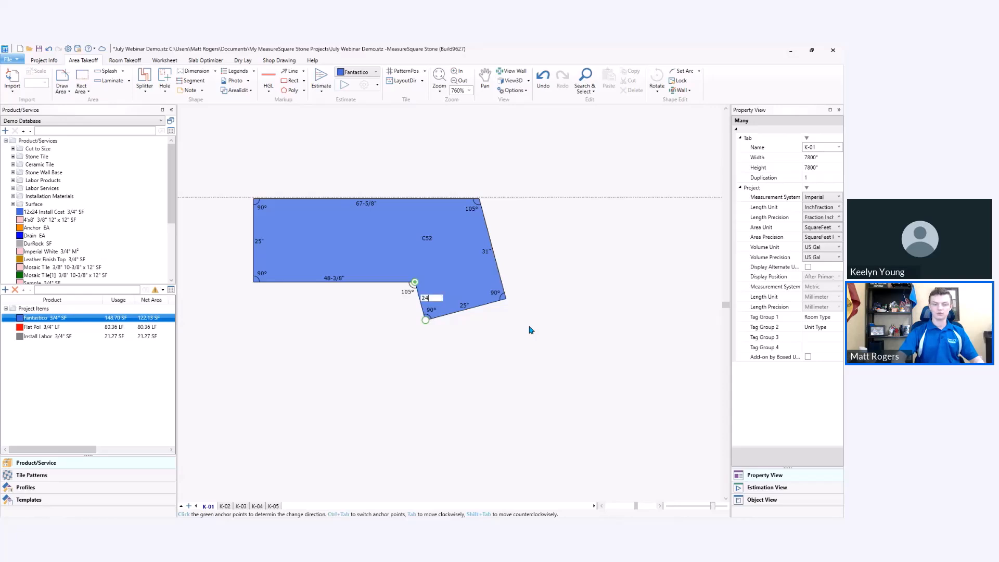
pyautogui.press('Return')
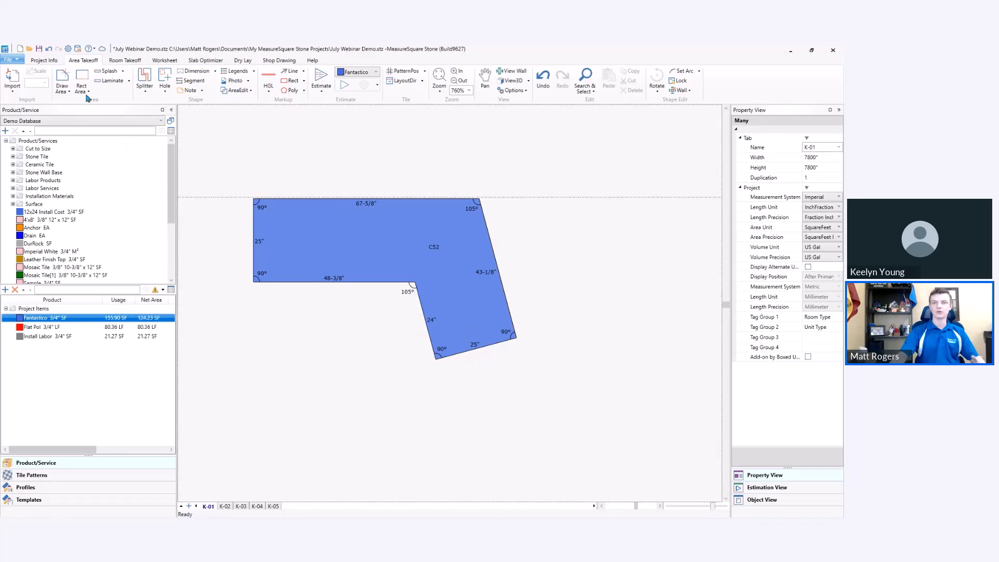
pyautogui.click(62, 80)
pyautogui.click(278, 430)
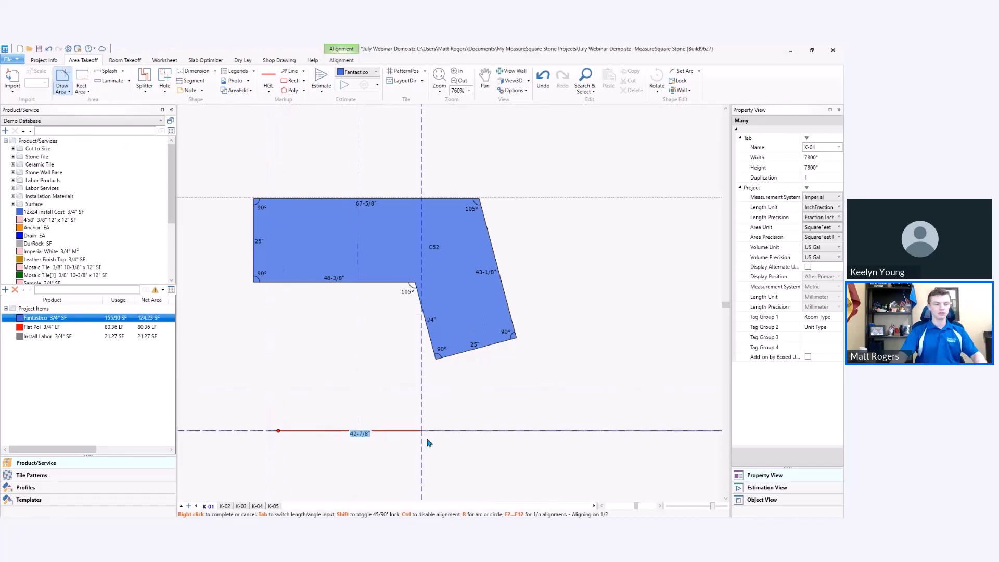
pyautogui.click(443, 431)
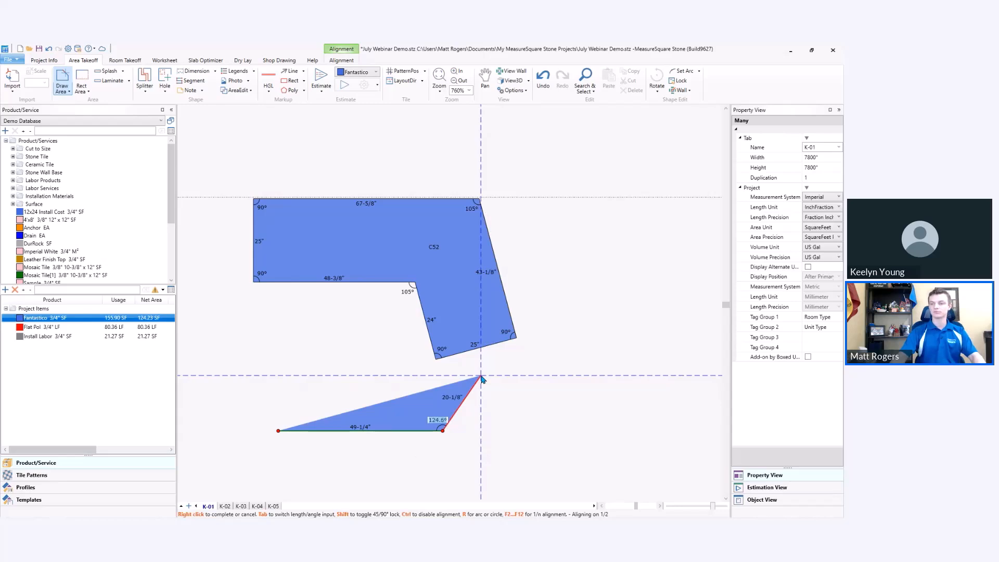
pyautogui.press('Escape')
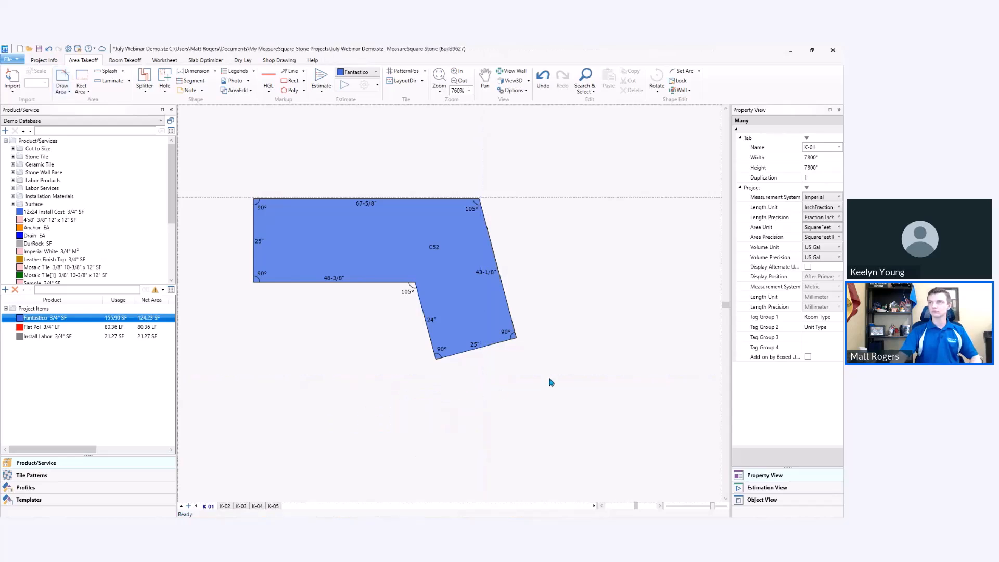
# Delete the angled area C52 drawn beside the plan sheet.
pyautogui.scroll(-3, 571, 344)
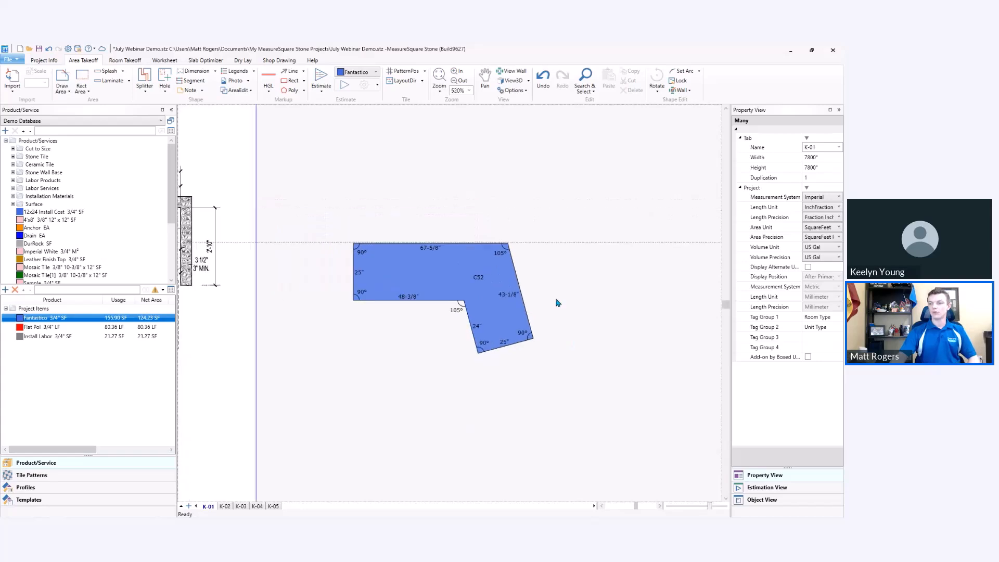
pyautogui.click(471, 304)
pyautogui.press('Delete')
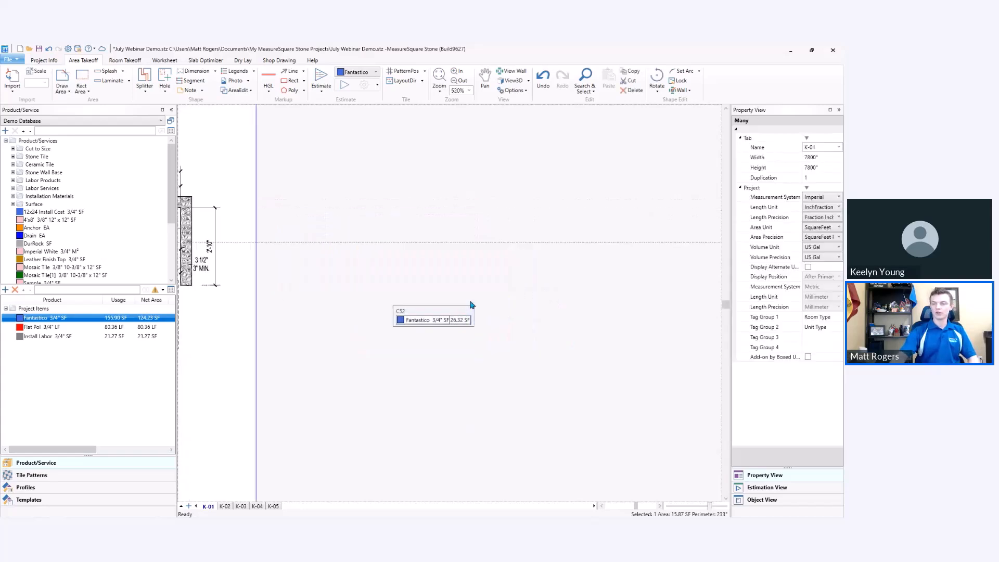
# Select all countertop and splash areas on the kitchen plan and check their Room Type and Unit Type tags.
pyautogui.moveTo(272, 346); pyautogui.dragTo(617, 351, button='middle')
pyautogui.moveTo(386, 351); pyautogui.dragTo(474, 332, button='middle')
pyautogui.moveTo(555, 463)
pyautogui.mouseDown()
pyautogui.moveTo(403, 376)
pyautogui.moveTo(220, 158)
pyautogui.mouseUp()
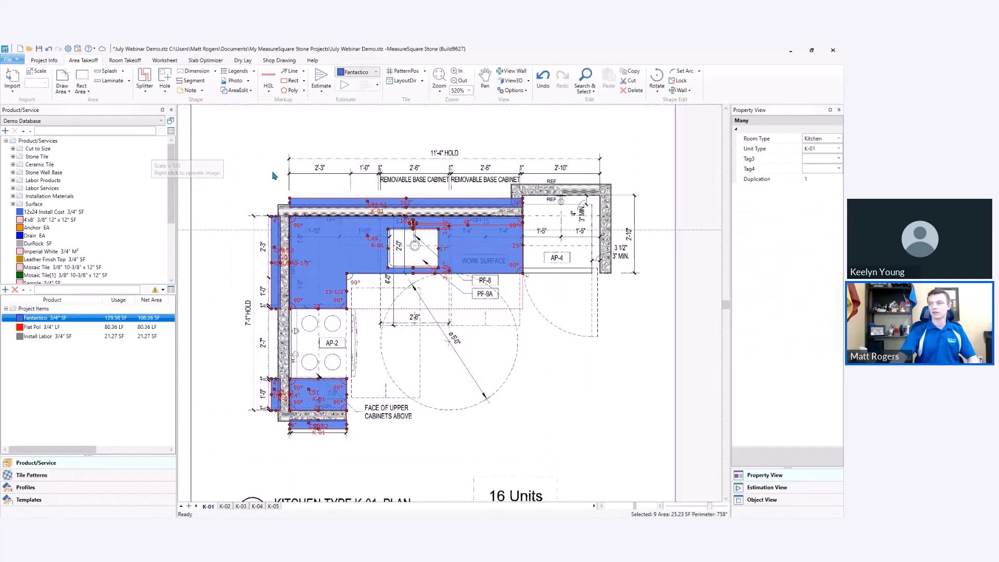
pyautogui.click(834, 136)
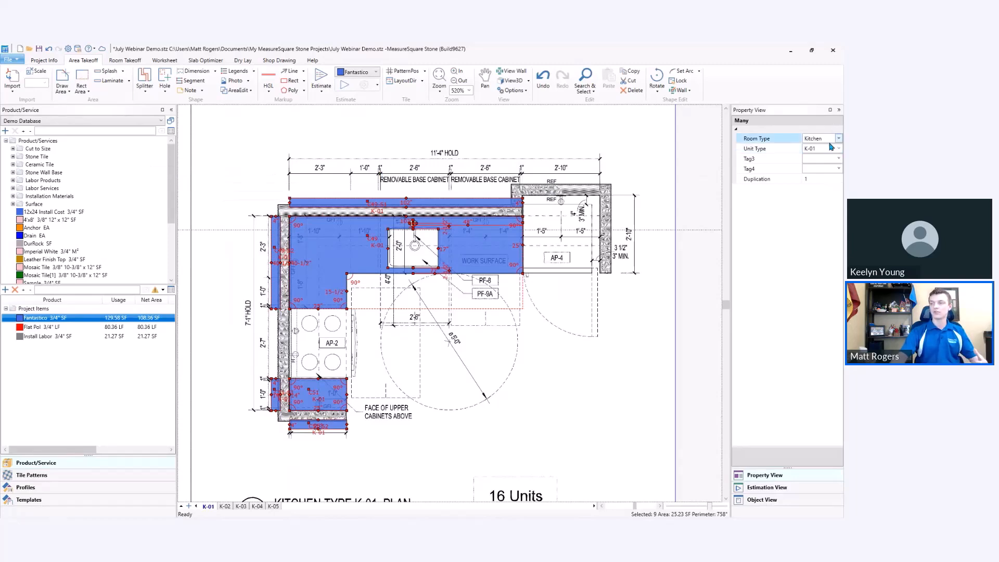
pyautogui.click(834, 149)
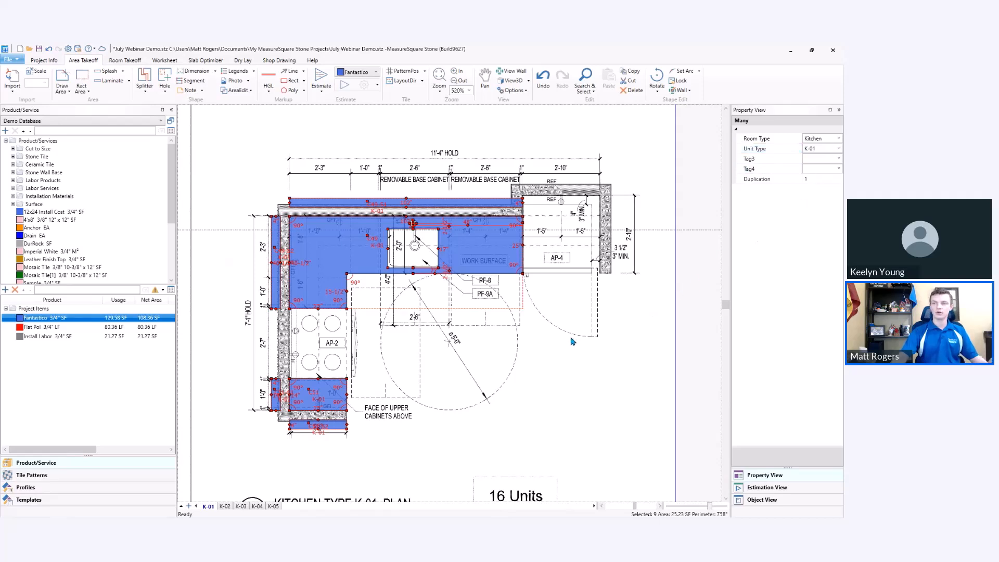
# Display both the Room Type and Unit Type tags in the area labels, and deselect the areas.
pyautogui.click(517, 90)
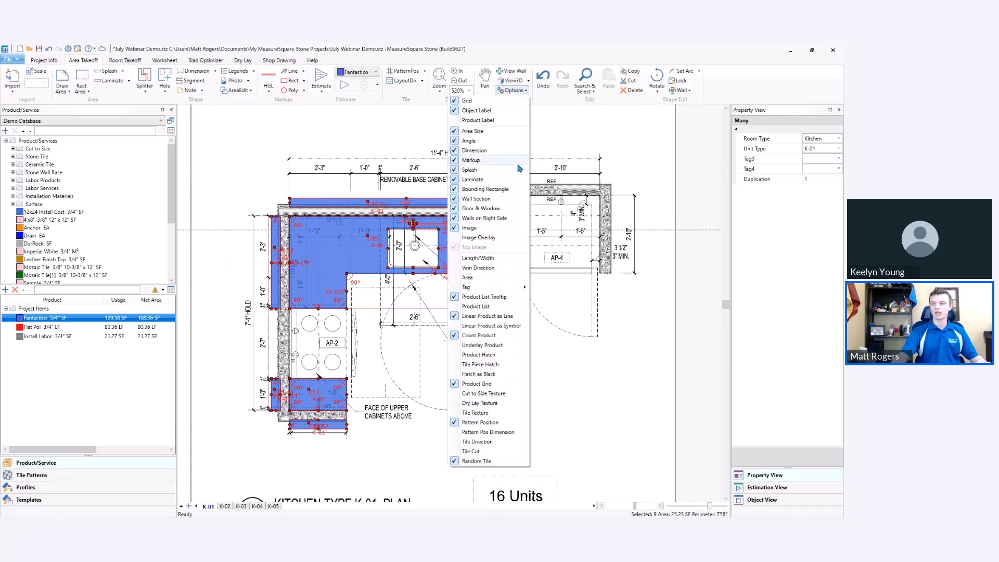
pyautogui.moveTo(489, 289)
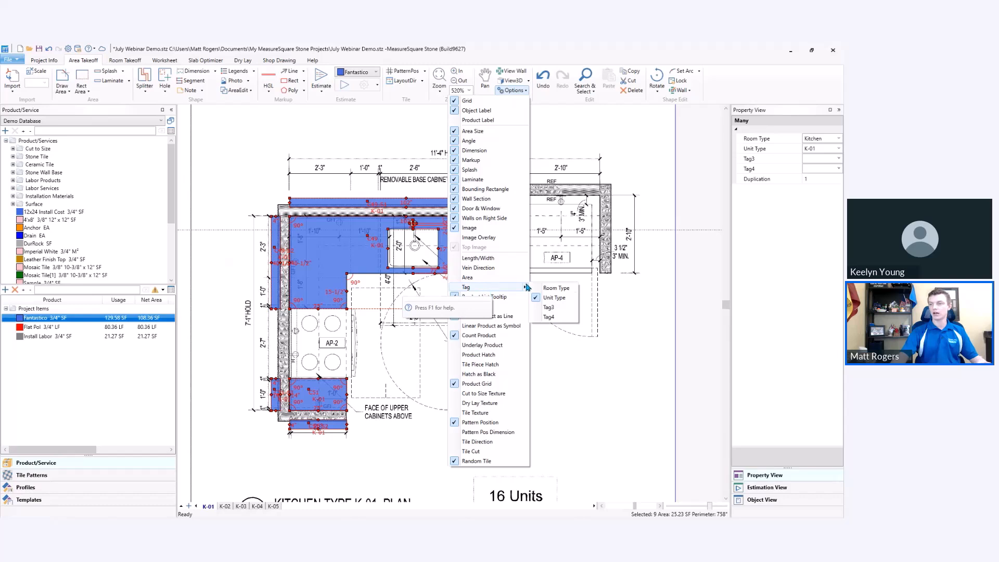
pyautogui.click(556, 288)
pyautogui.click(564, 297)
pyautogui.click(556, 298)
pyautogui.click(391, 306)
# Move countertop C49's label a little farther away from the sink cutout, and deselect the area.
pyautogui.scroll(2, 378, 255)
pyautogui.scroll(1, 378, 255)
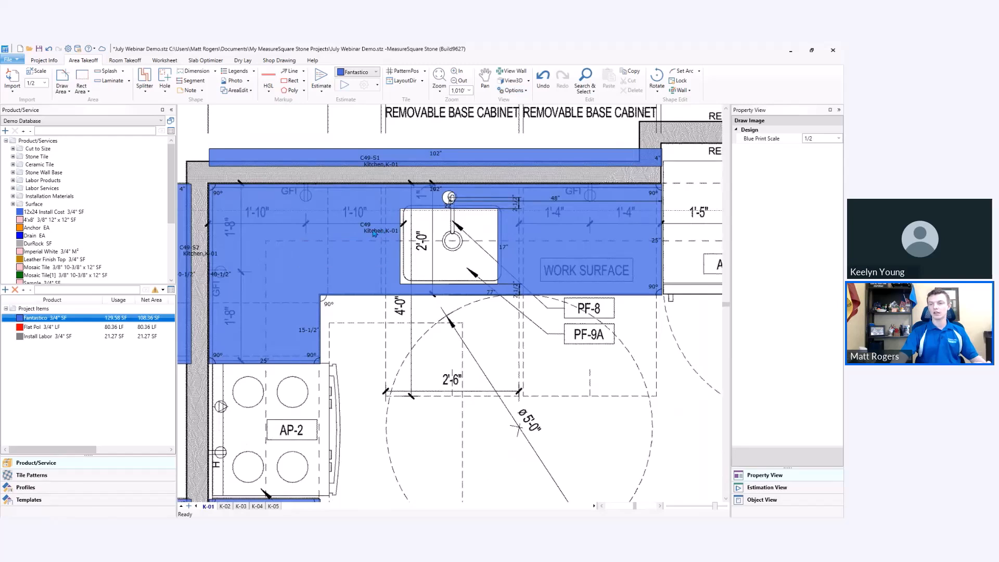
pyautogui.click(373, 233)
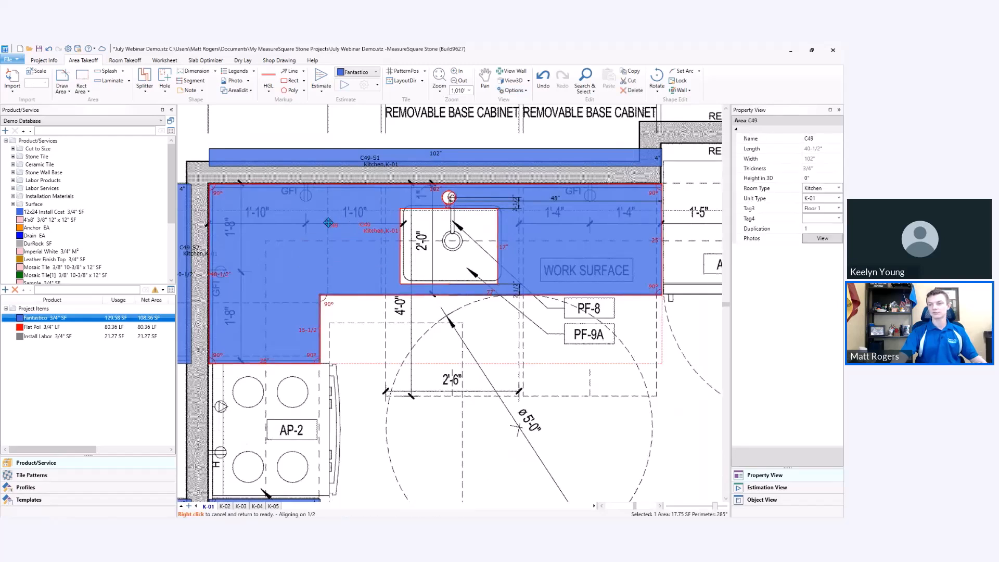
pyautogui.click(407, 336)
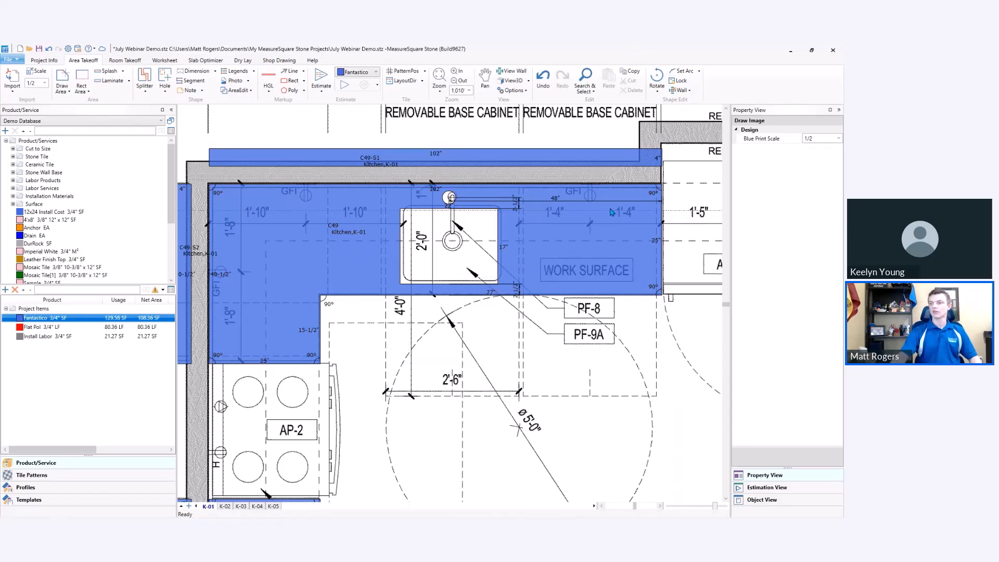
# Delete the hole position dimensions beside the sink and faucet cutouts in countertop C49.
pyautogui.scroll(-1, 612, 212)
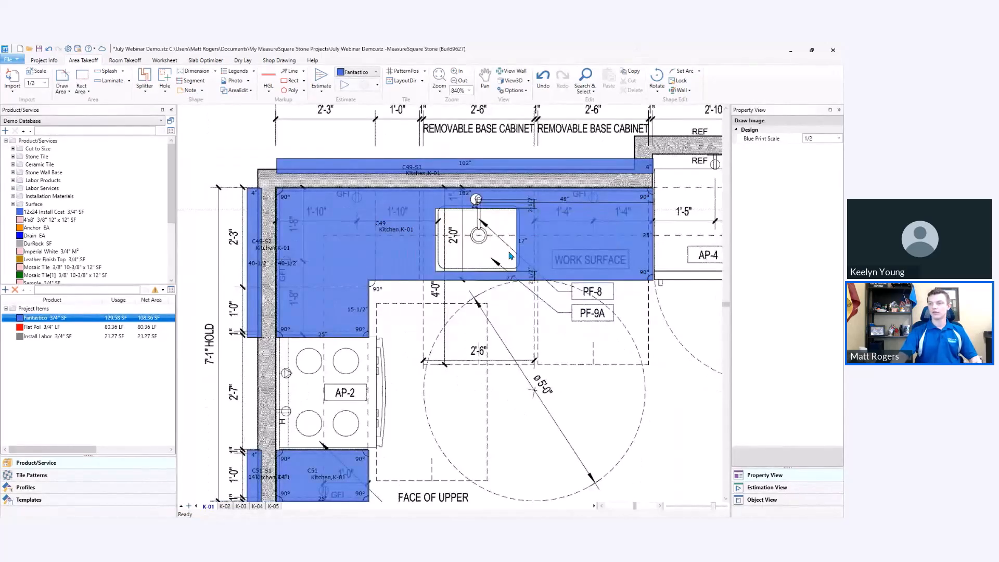
pyautogui.click(532, 207)
pyautogui.keyDown('ctrl'); pyautogui.click(548, 206); pyautogui.keyUp('ctrl')
pyautogui.press('Delete')
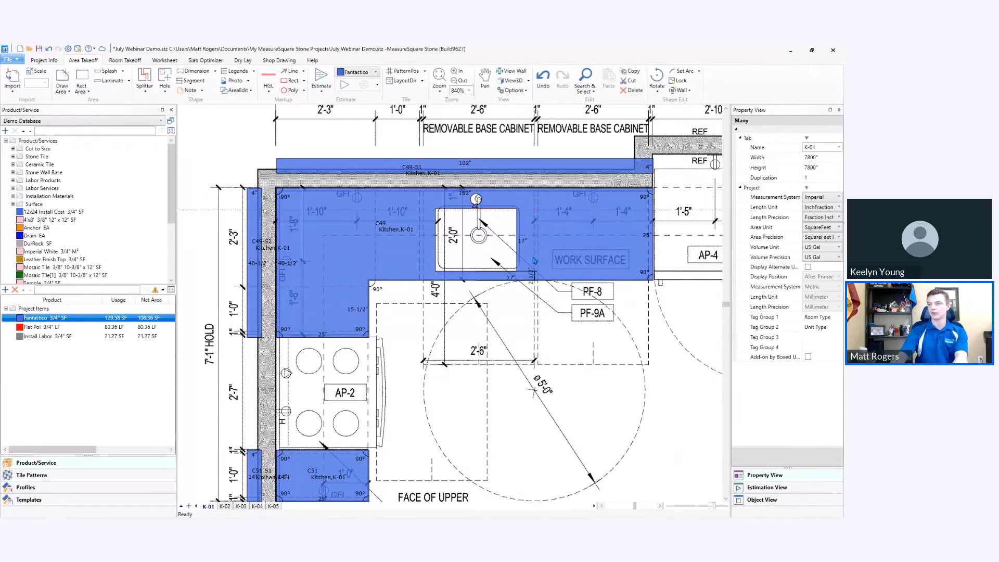
# Round all corners of the sink cutout in countertop C49 with a 2" radius.
pyautogui.click(489, 229)
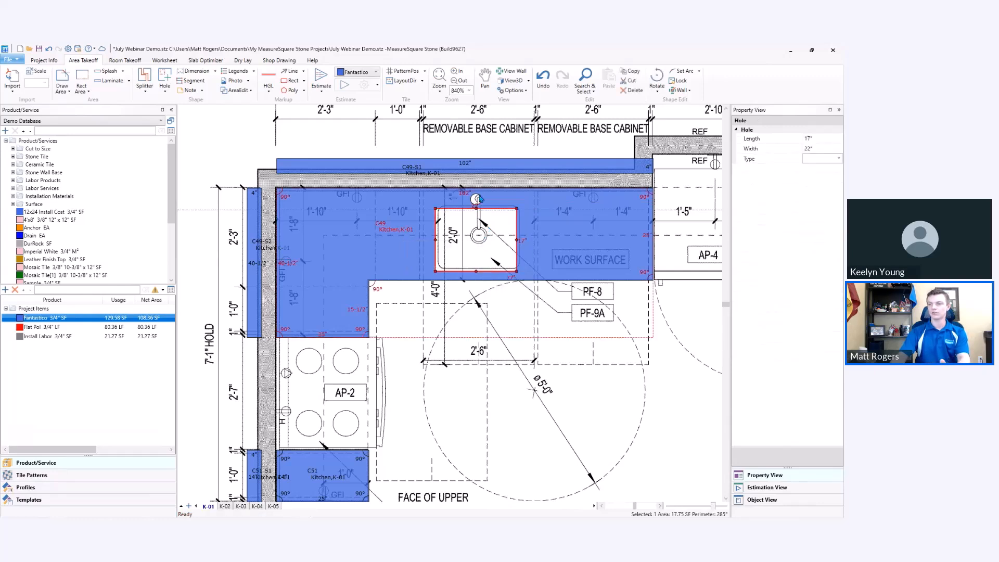
pyautogui.rightClick(477, 240)
pyautogui.click(433, 298)
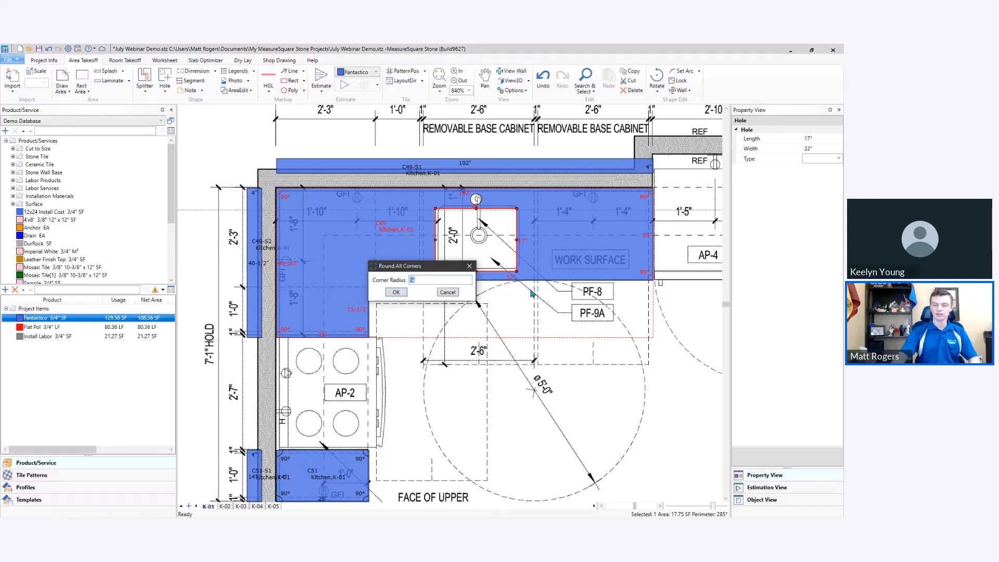
pyautogui.press('Return')
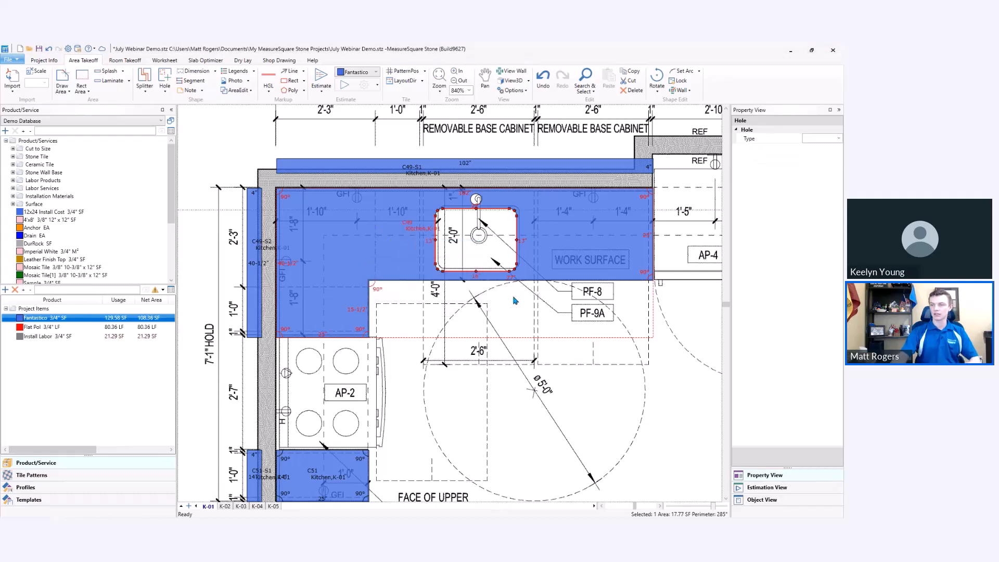
pyautogui.click(514, 301)
# Save the sink cutout together with its faucet hole as a hole template named "Sample Sink w/ Faucet".
pyautogui.click(481, 250)
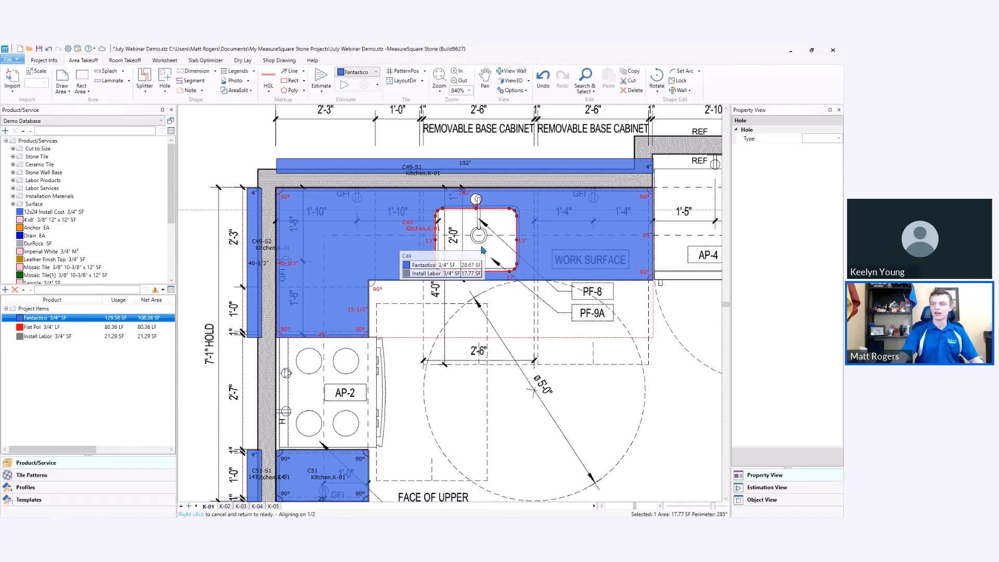
pyautogui.rightClick(509, 252)
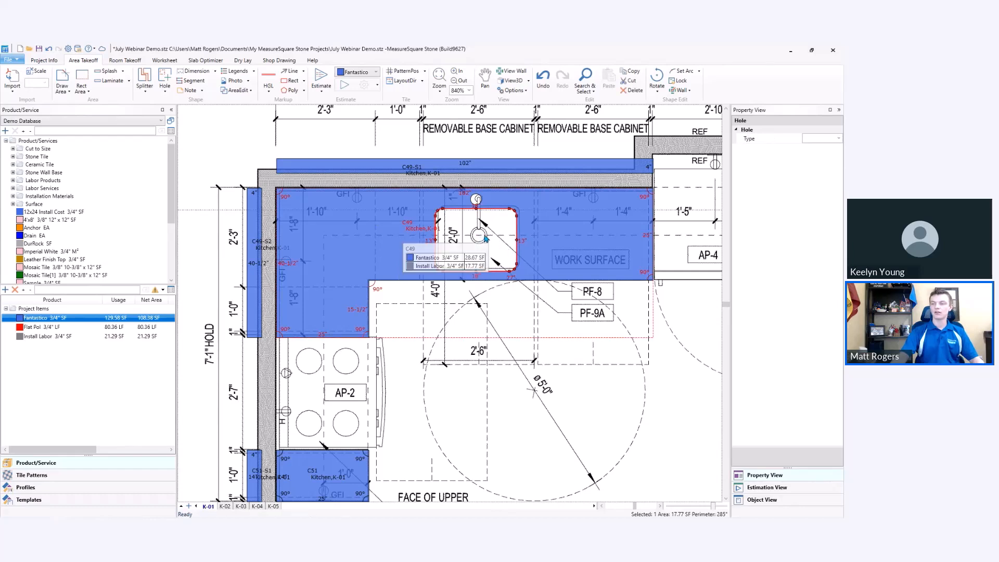
pyautogui.moveTo(489, 237)
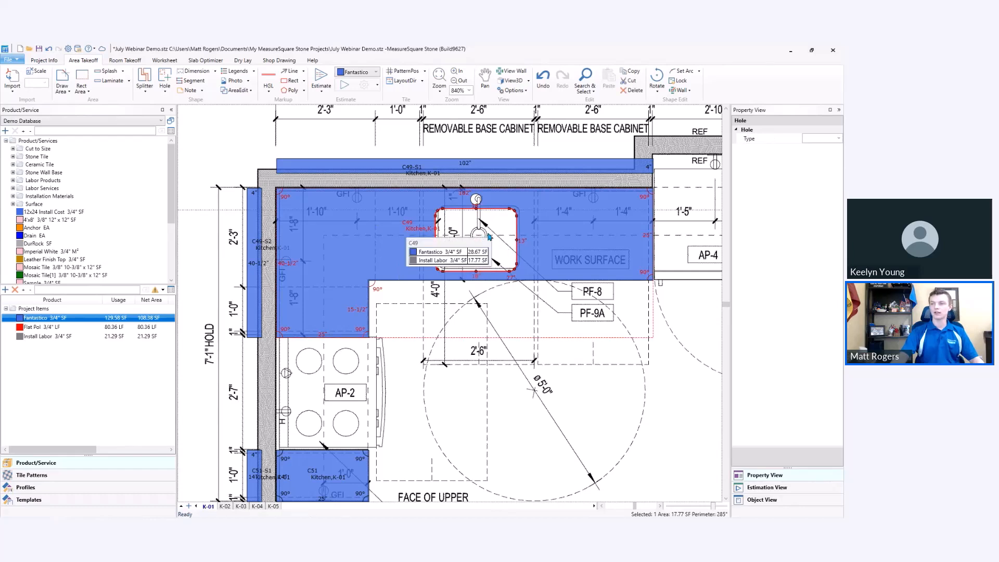
pyautogui.click(477, 199)
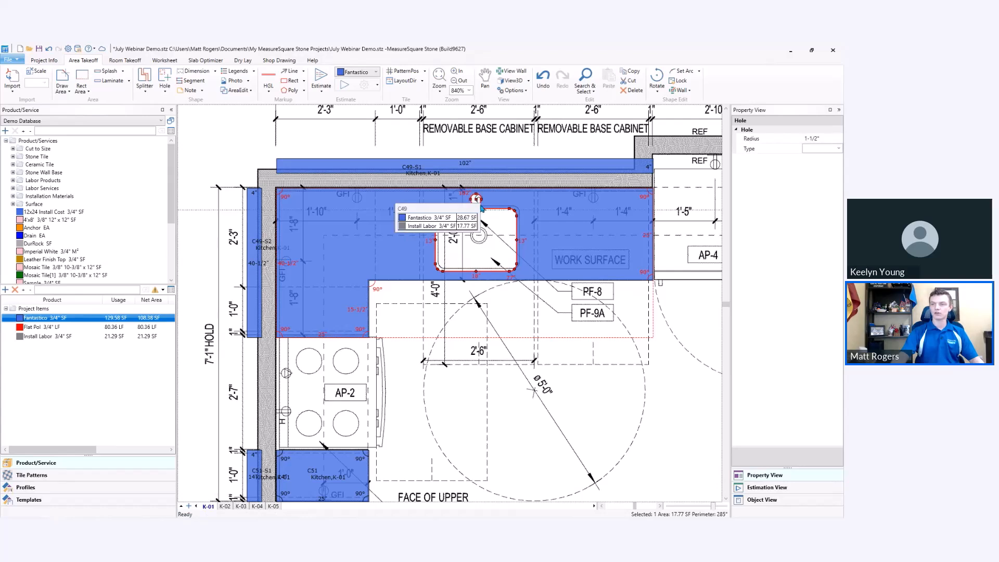
pyautogui.rightClick(491, 227)
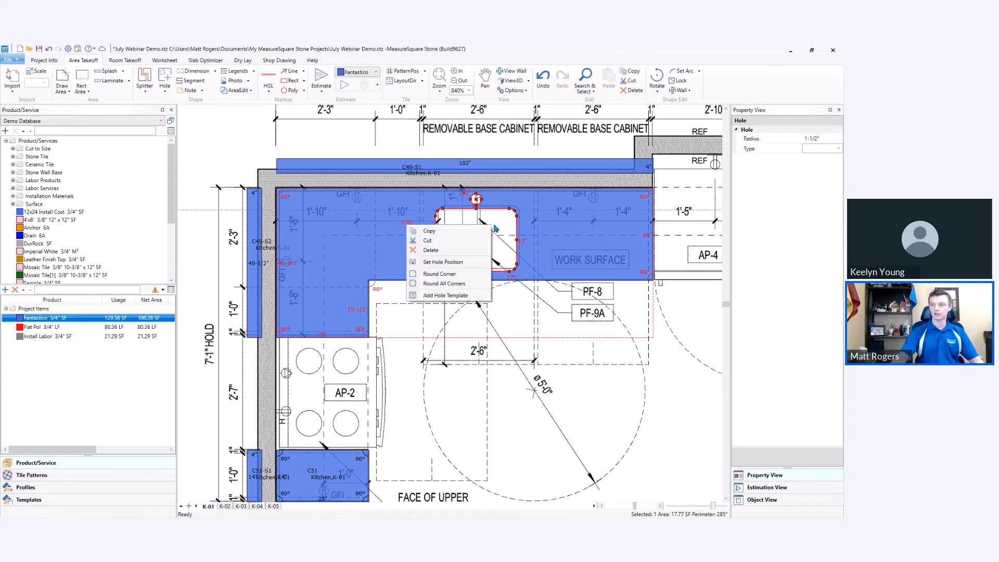
pyautogui.click(482, 295)
pyautogui.write('S')
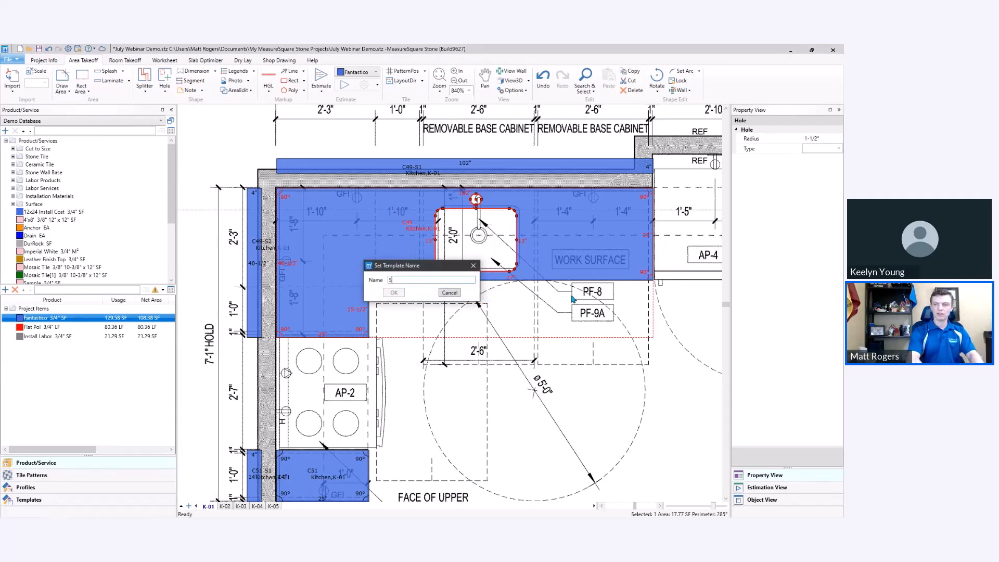
pyautogui.write('ample Sink w/ Fauc')
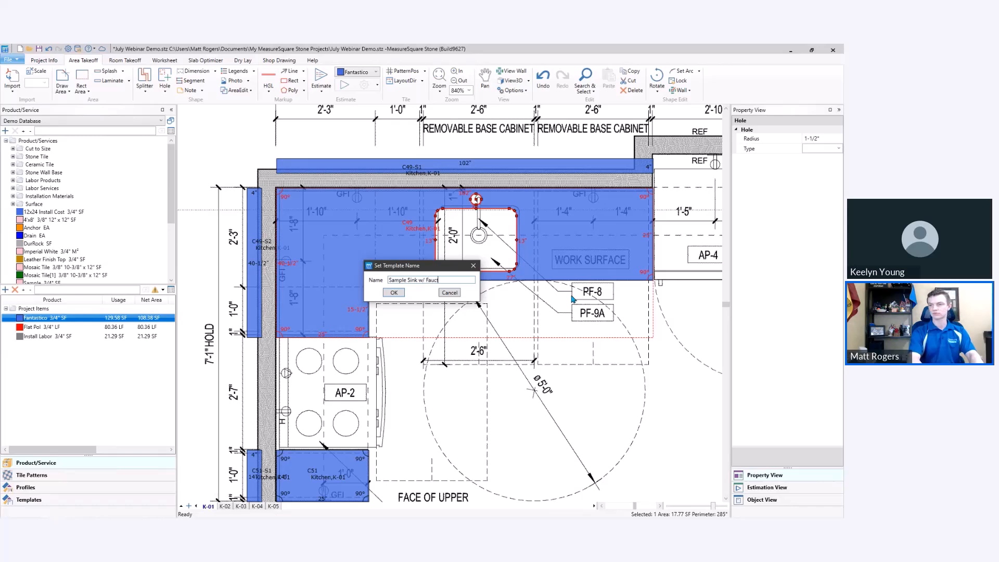
pyautogui.write('te')
pyautogui.press('BackSpace')
pyautogui.press('BackSpace')
pyautogui.write('et')
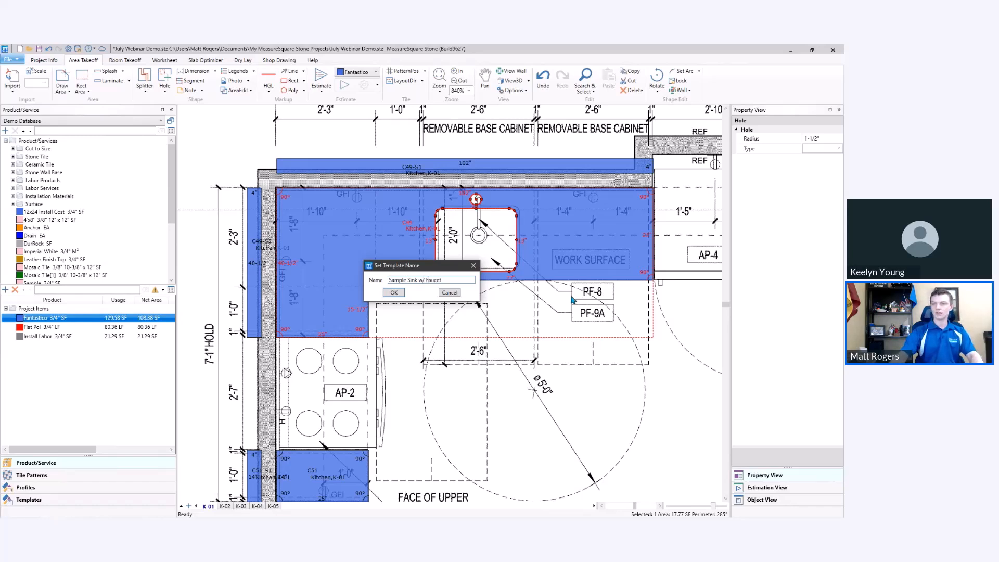
pyautogui.click(394, 292)
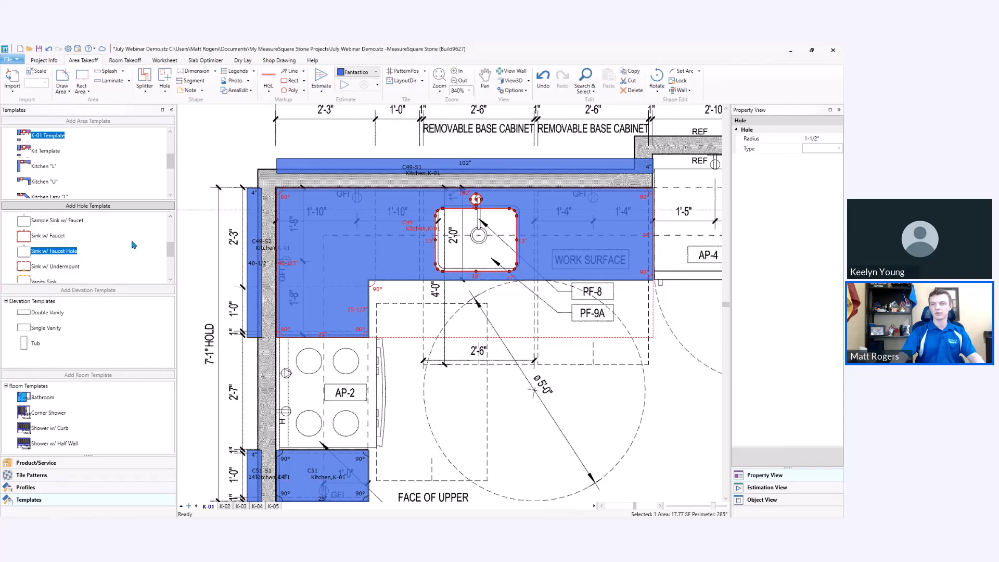
# Place the Sample Sink w/ Faucet hole template in countertop C49's work surface, beside the existing sink cutout.
pyautogui.moveTo(38, 222); pyautogui.dragTo(585, 238)
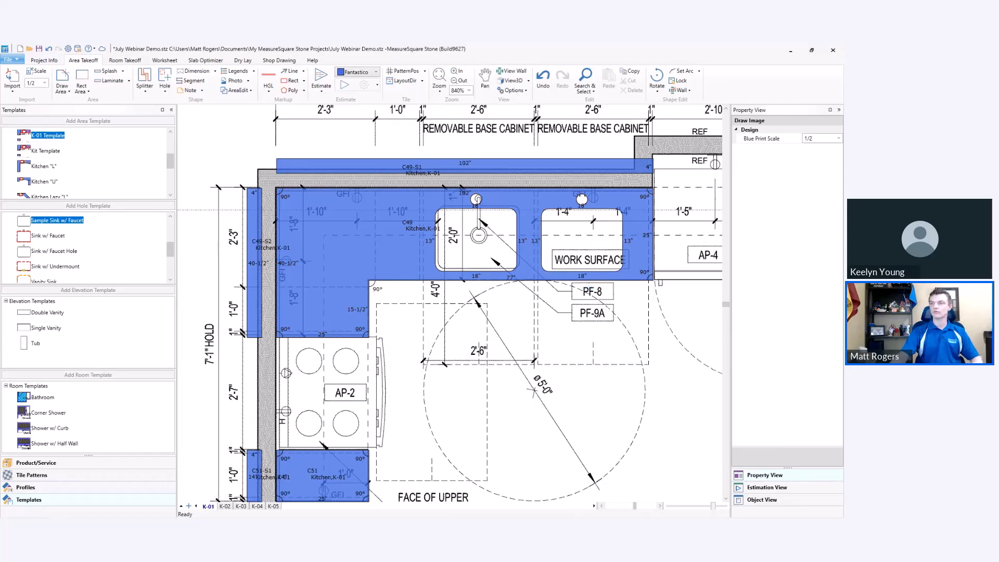
# Turn on the display of alternate units for the project and position them after the primary value.
pyautogui.scroll(-2, 593, 216)
pyautogui.moveTo(619, 268)
pyautogui.mouseDown(button='middle')
pyautogui.moveTo(582, 262)
pyautogui.moveTo(578, 276)
pyautogui.mouseUp(button='middle')
pyautogui.scroll(-1, 603, 269)
pyautogui.scroll(-2, 582, 263)
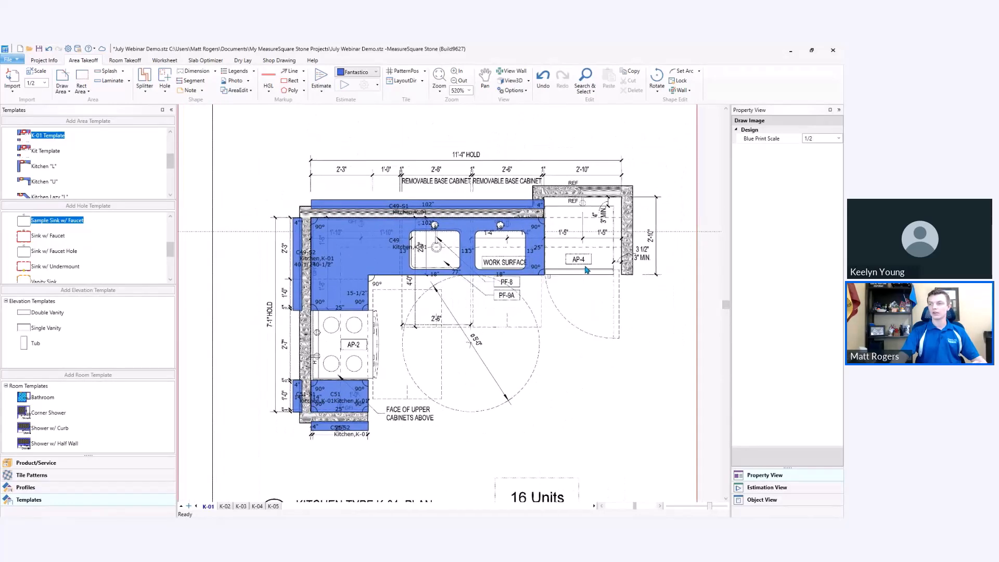
pyautogui.scroll(-2, 586, 270)
pyautogui.moveTo(602, 243); pyautogui.dragTo(572, 249, button='middle')
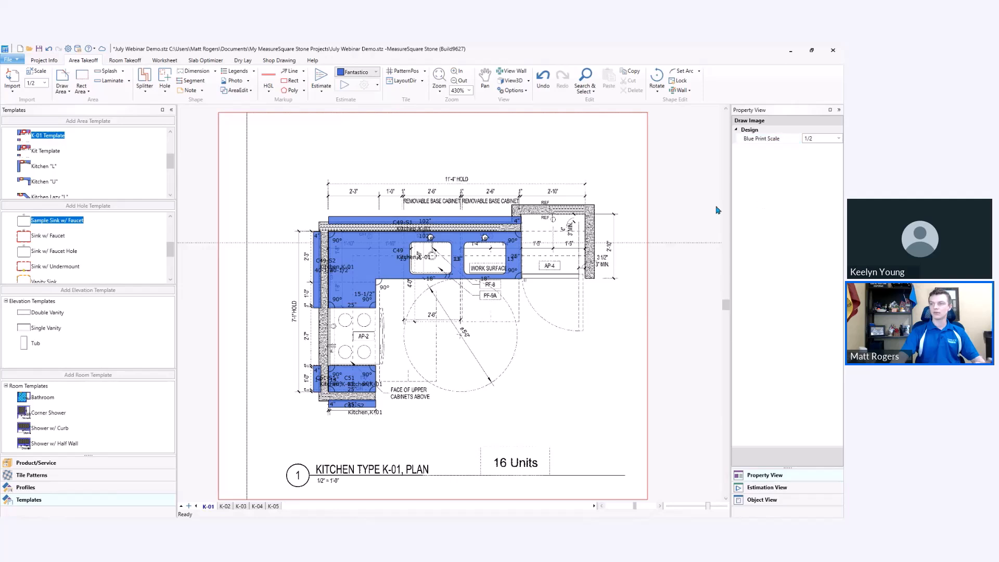
pyautogui.click(684, 176)
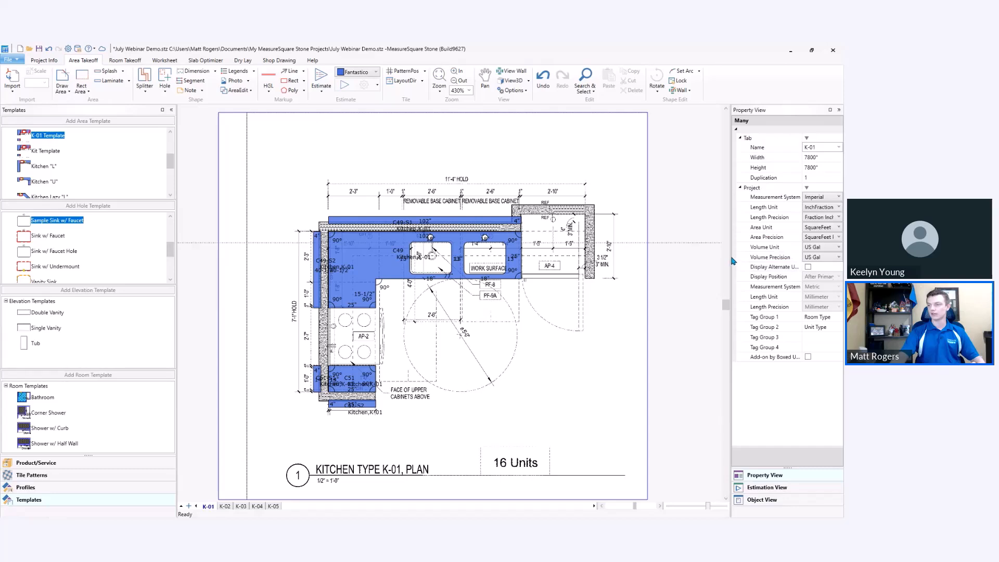
pyautogui.moveTo(731, 257); pyautogui.dragTo(696, 256)
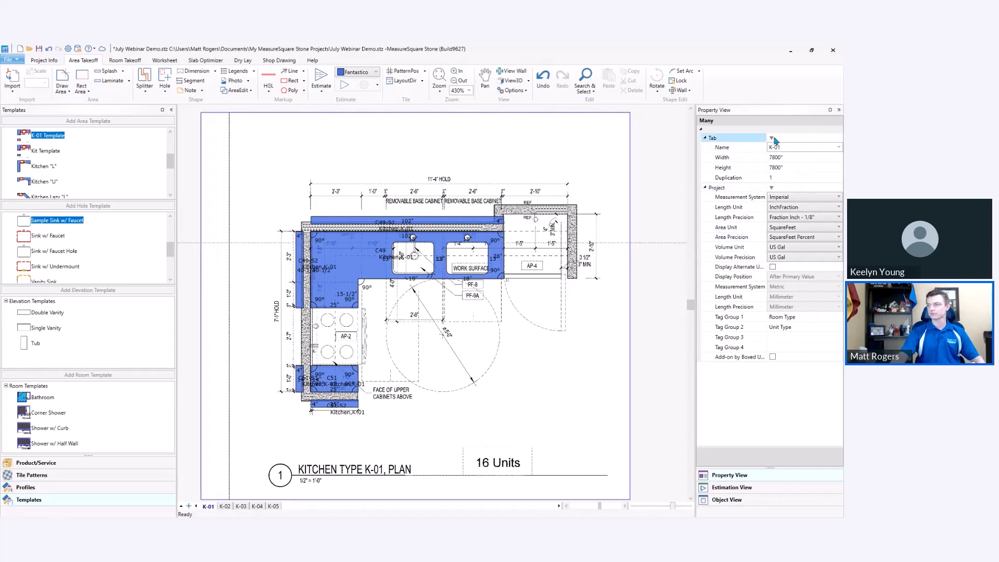
pyautogui.moveTo(766, 130); pyautogui.dragTo(775, 186)
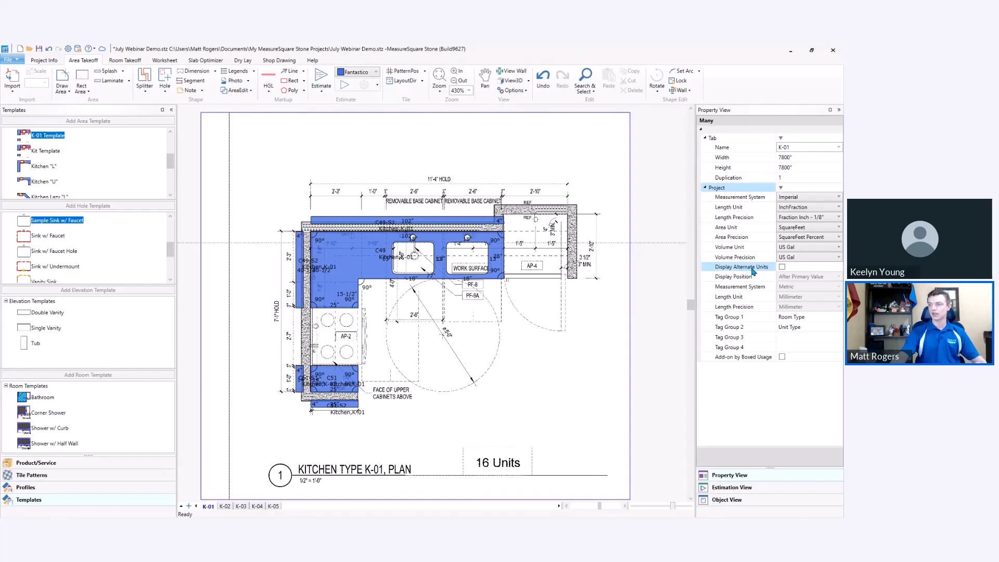
pyautogui.click(782, 267)
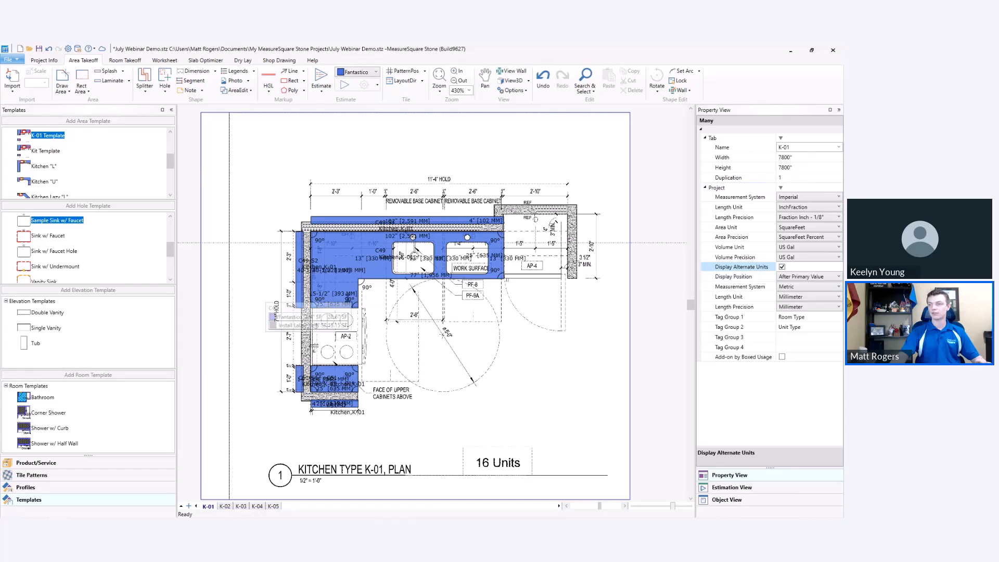
pyautogui.click(805, 277)
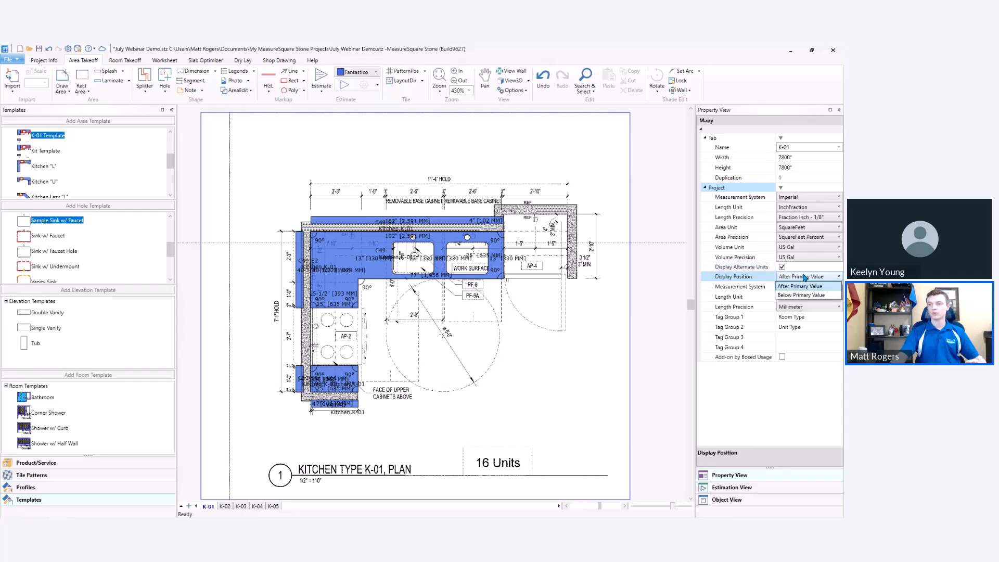
pyautogui.click(800, 286)
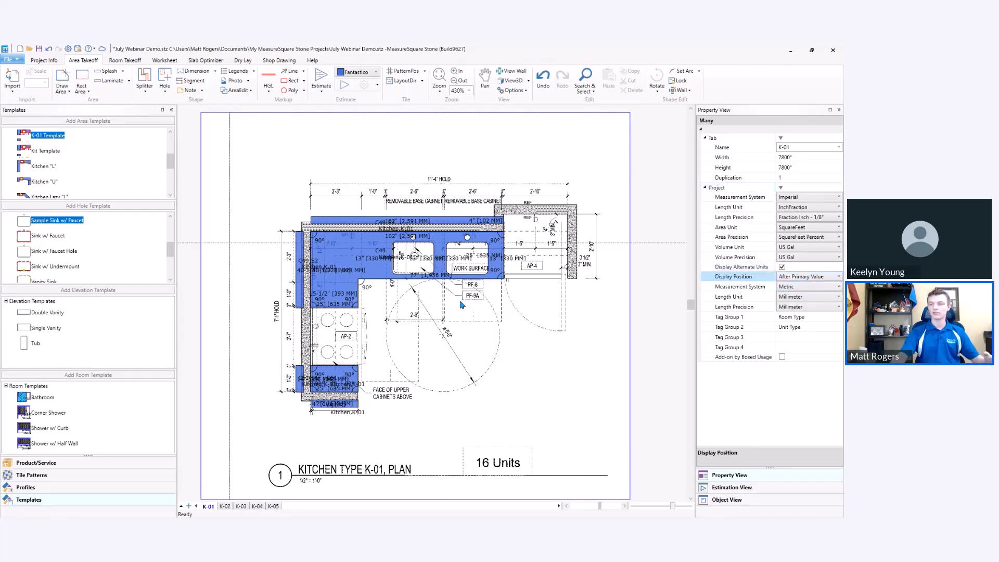
# Set the display position of the project's alternate units to Below Primary Value.
pyautogui.scroll(5, 429, 282)
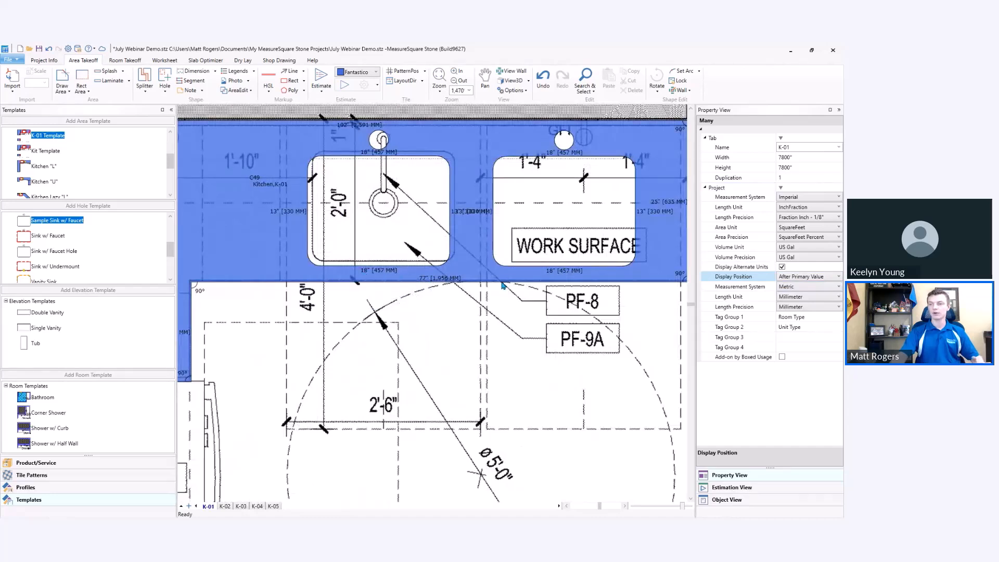
pyautogui.click(804, 277)
pyautogui.click(802, 296)
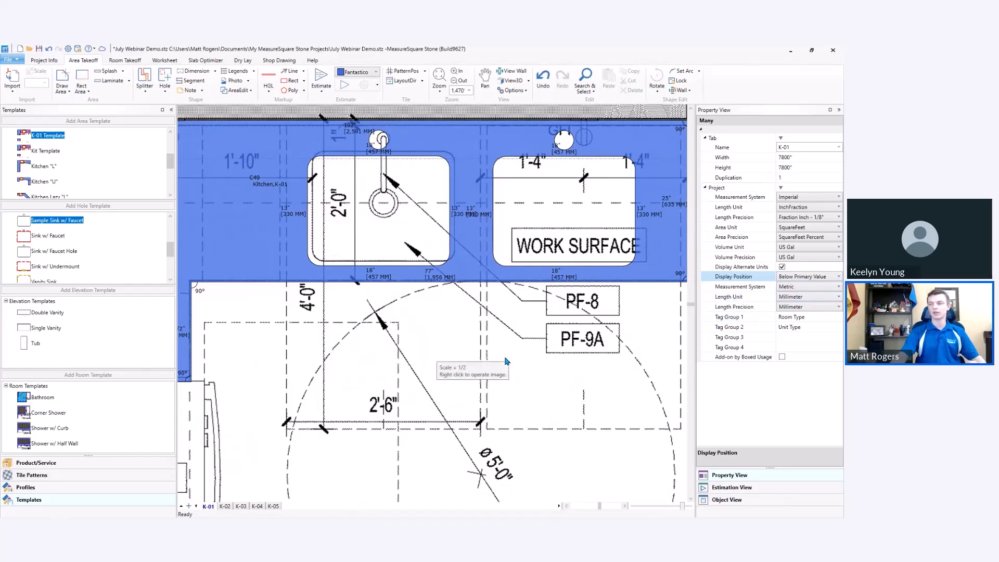
pyautogui.scroll(-2, 506, 361)
pyautogui.scroll(-3, 507, 361)
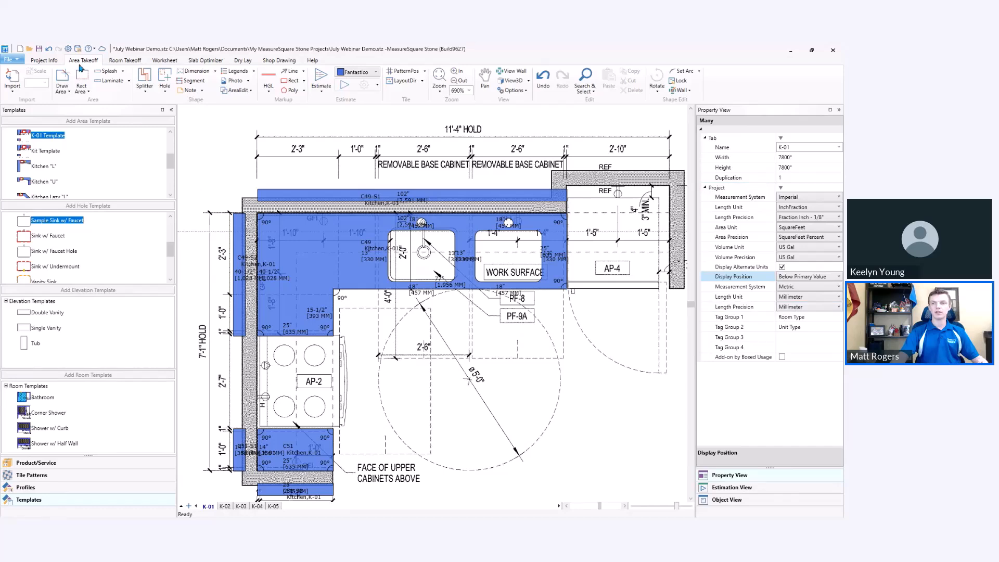
# Review the default measurement and takeoff options in the system settings, including the alternate units defaults.
pyautogui.click(68, 49)
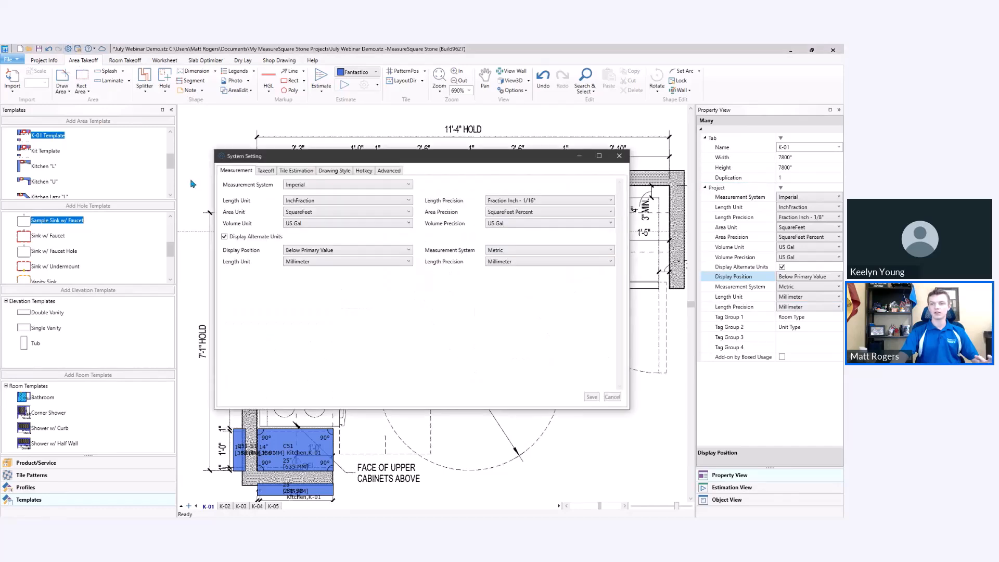
pyautogui.click(266, 171)
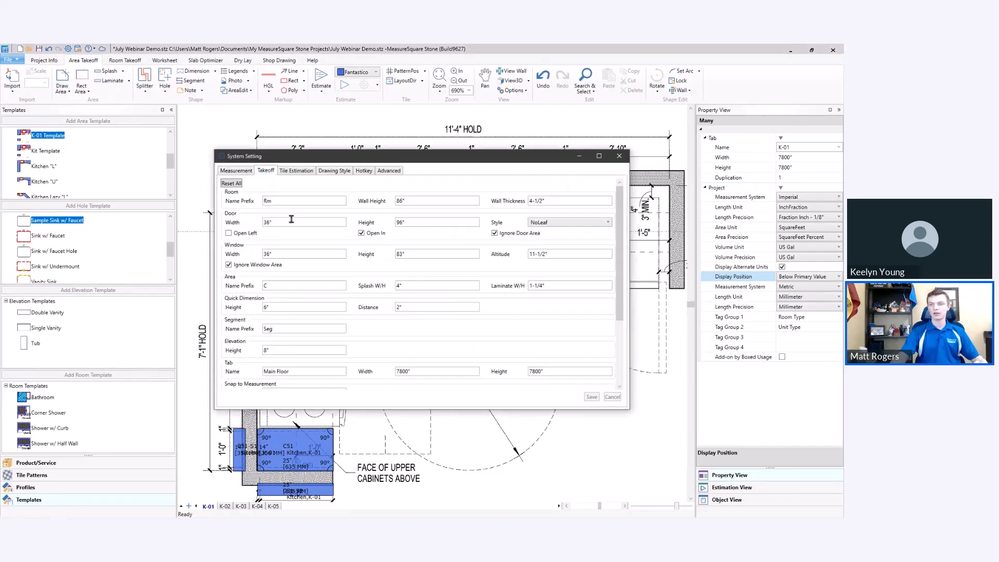
pyautogui.scroll(-3, 374, 267)
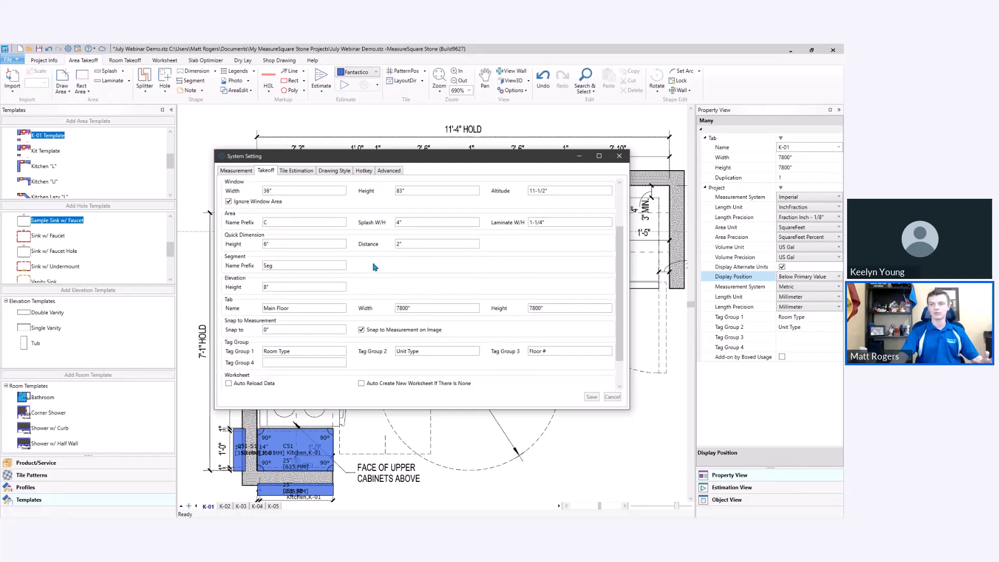
pyautogui.click(237, 172)
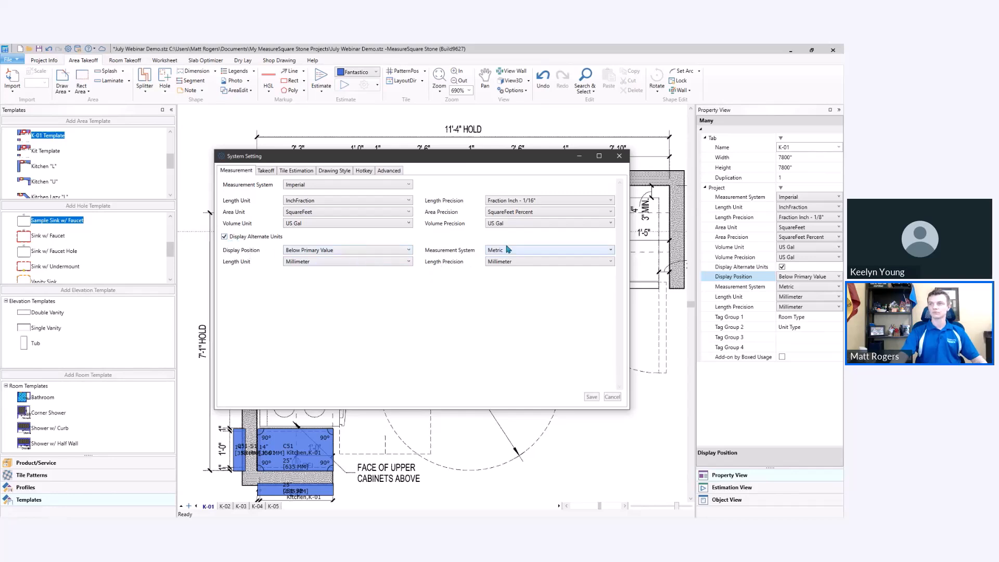
pyautogui.click(619, 156)
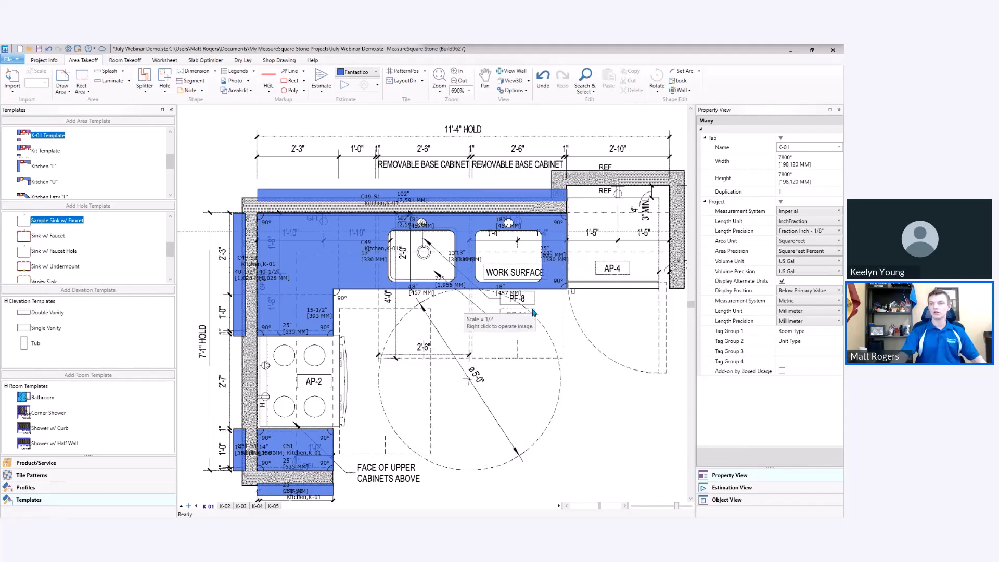
# Remove the second sink cutout and its faucet hole from the work surface of countertop C49.
pyautogui.click(514, 253)
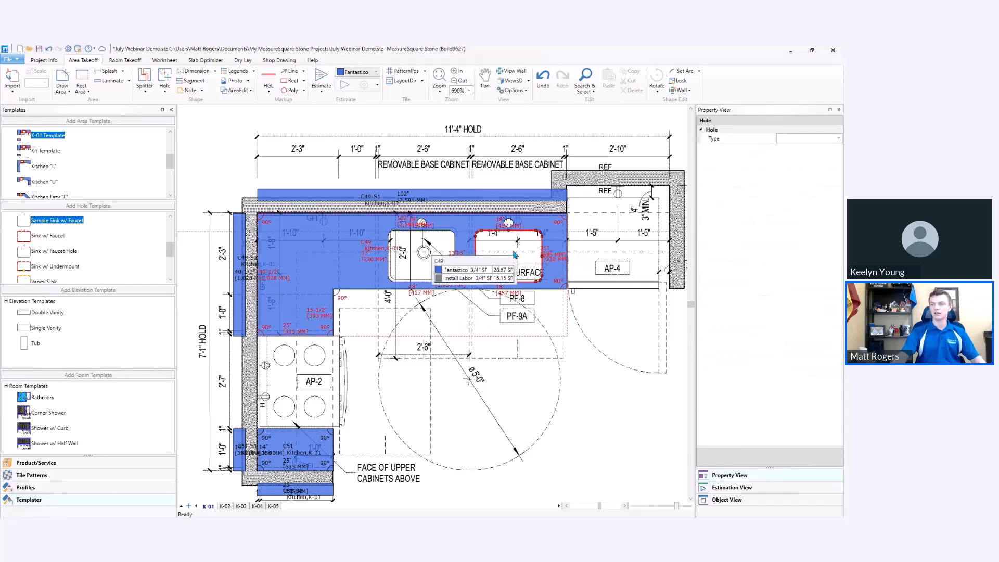
pyautogui.keyDown('shift'); pyautogui.click(508, 223); pyautogui.keyUp('shift')
pyautogui.moveTo(518, 251); pyautogui.dragTo(518, 359)
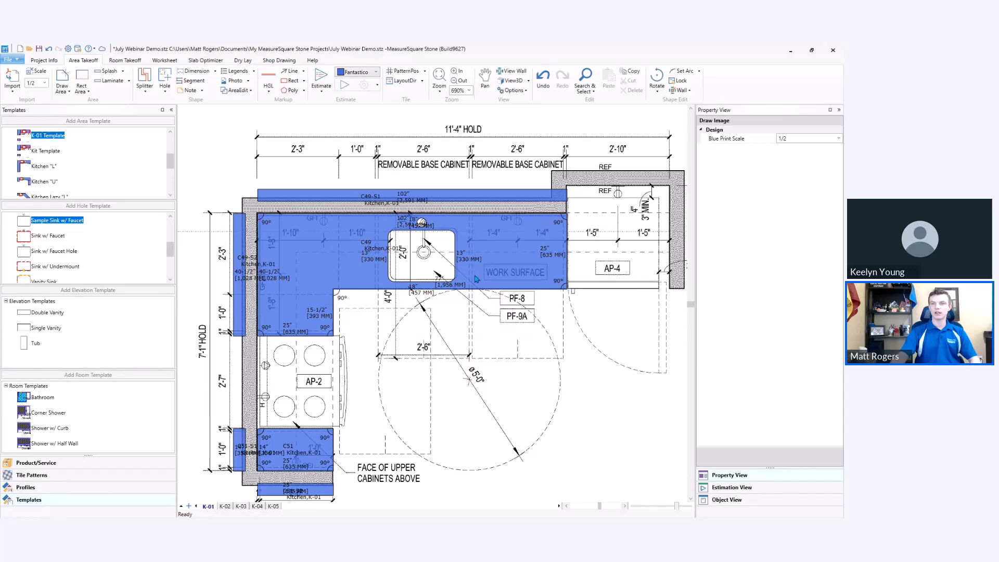
# Delete the current Bid Proposal worksheet.
pyautogui.click(165, 61)
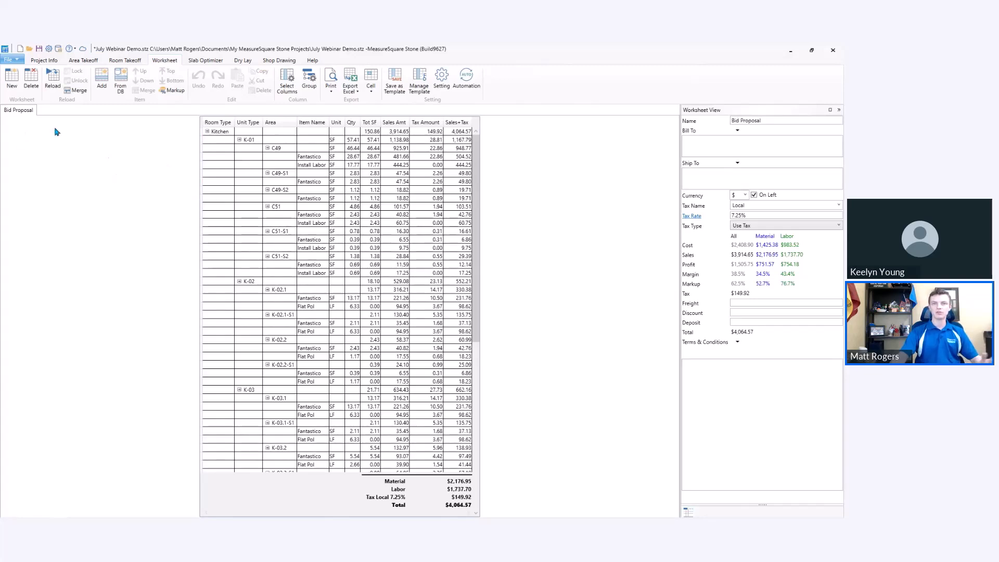
pyautogui.click(30, 86)
pyautogui.click(425, 305)
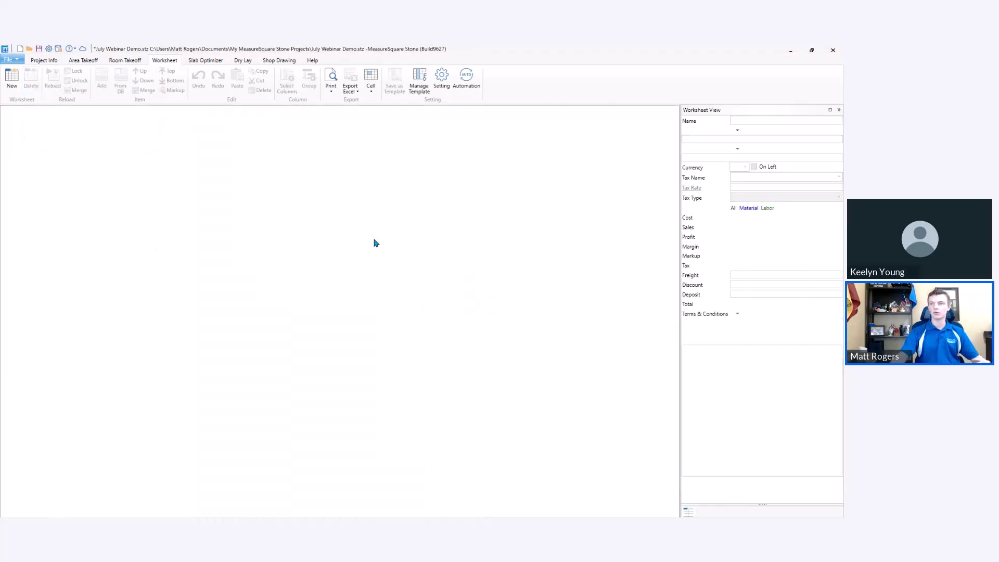
# Check the worksheet settings and the automation options for reloading data and creating new worksheets.
pyautogui.click(441, 78)
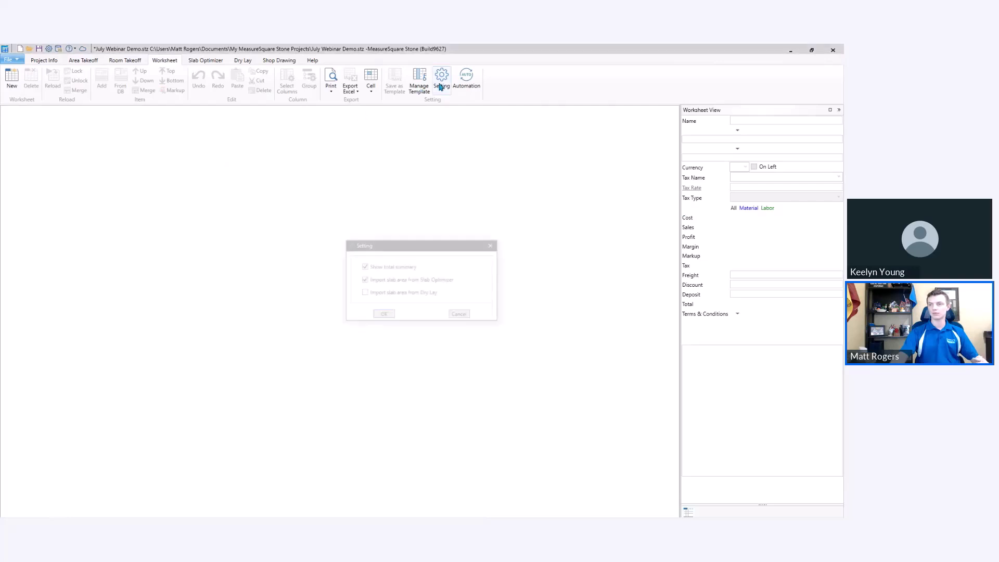
pyautogui.click(460, 315)
pyautogui.click(466, 78)
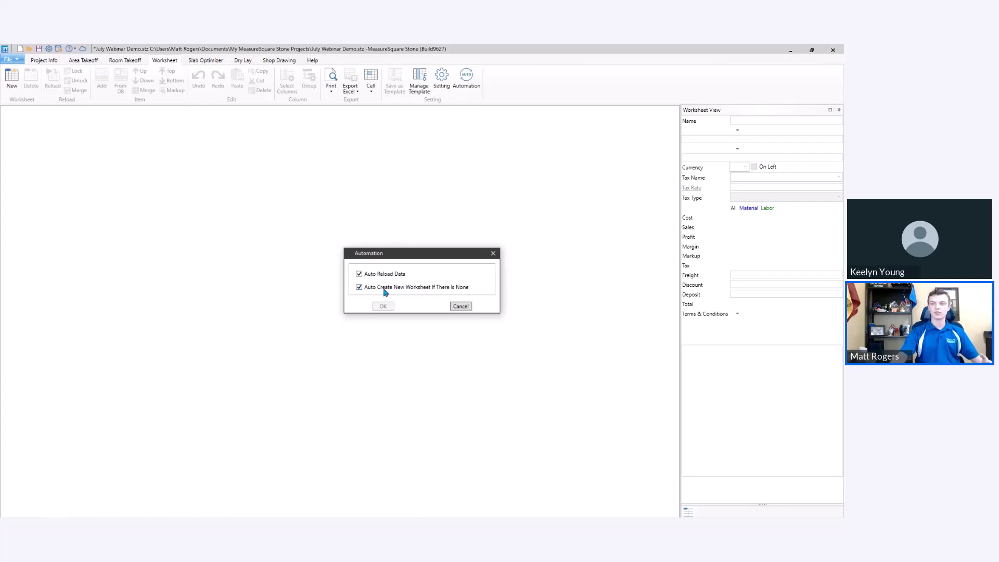
pyautogui.click(493, 254)
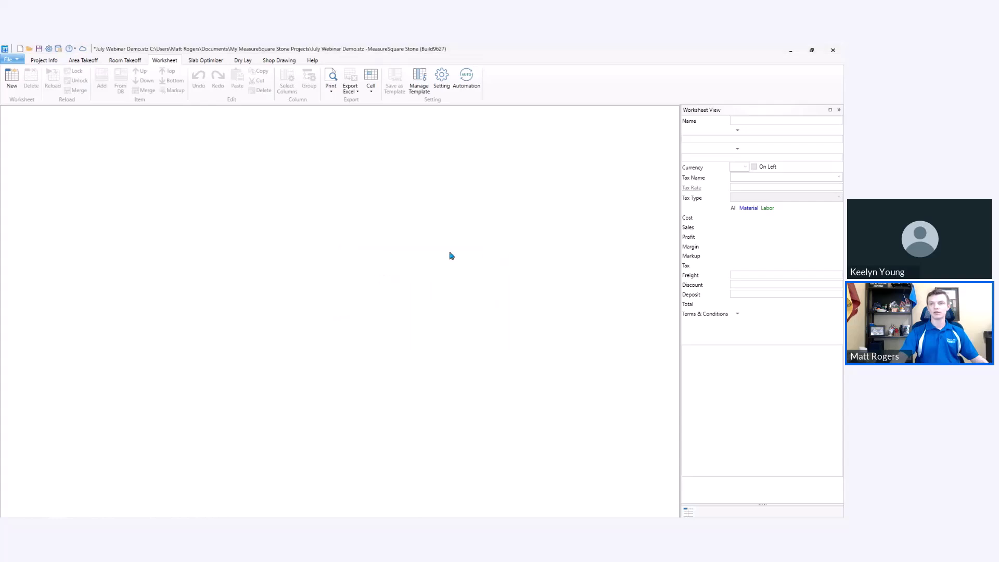
# Return to the area takeoff and reopen the worksheet view to have a new worksheet created automatically.
pyautogui.click(88, 59)
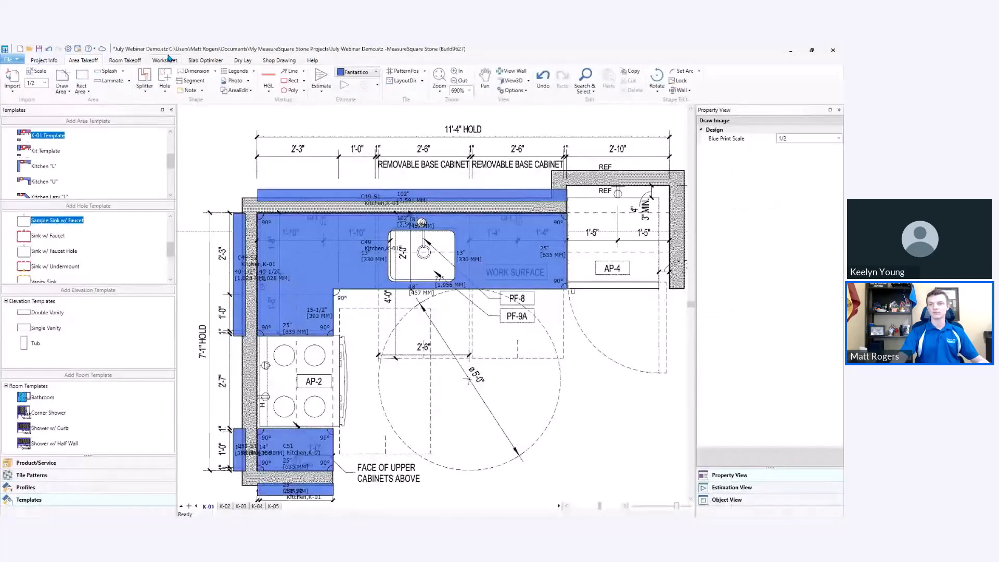
pyautogui.click(166, 60)
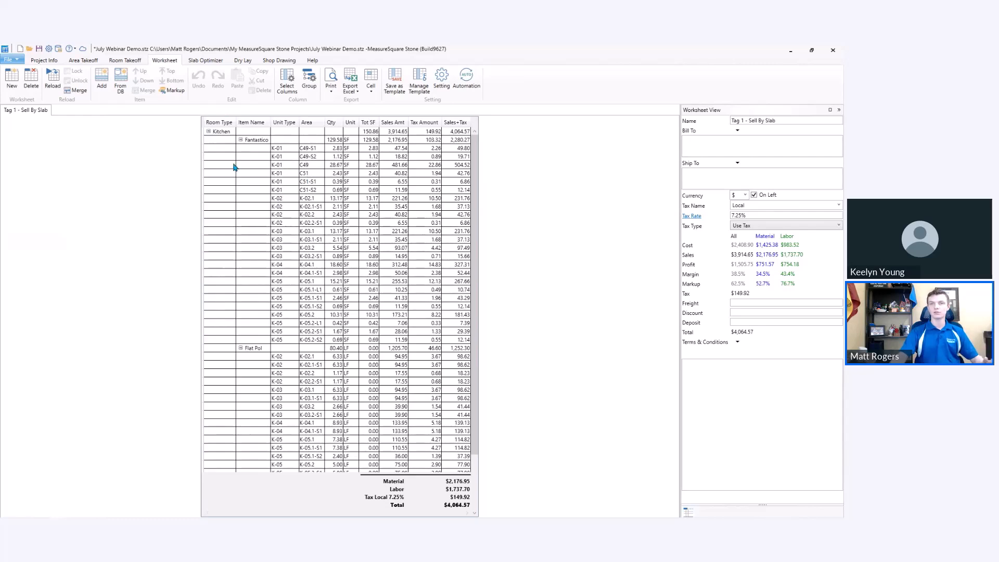
# Split the L-shaped countertop C49 with a vertical splitter at its inside corner.
pyautogui.click(90, 61)
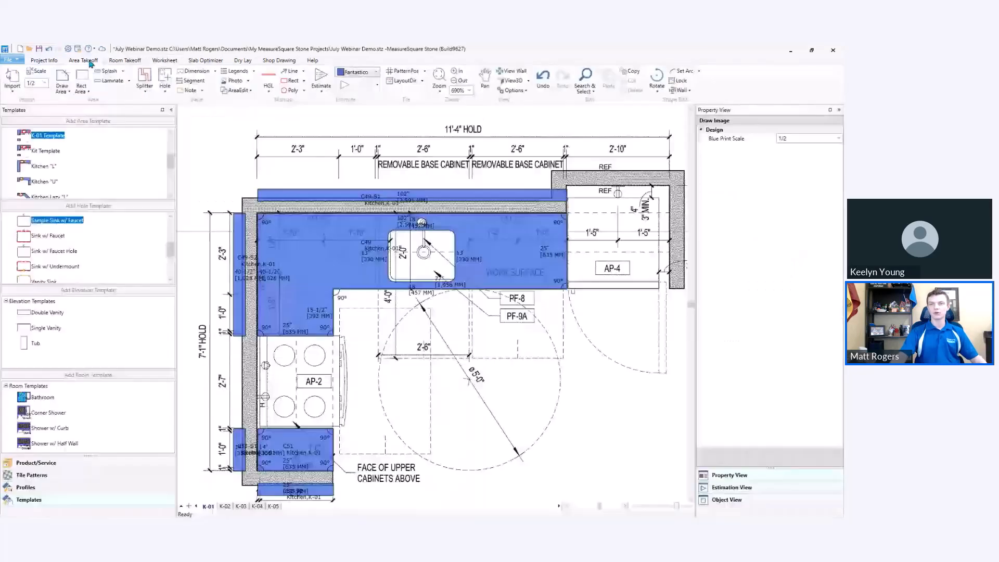
pyautogui.click(148, 94)
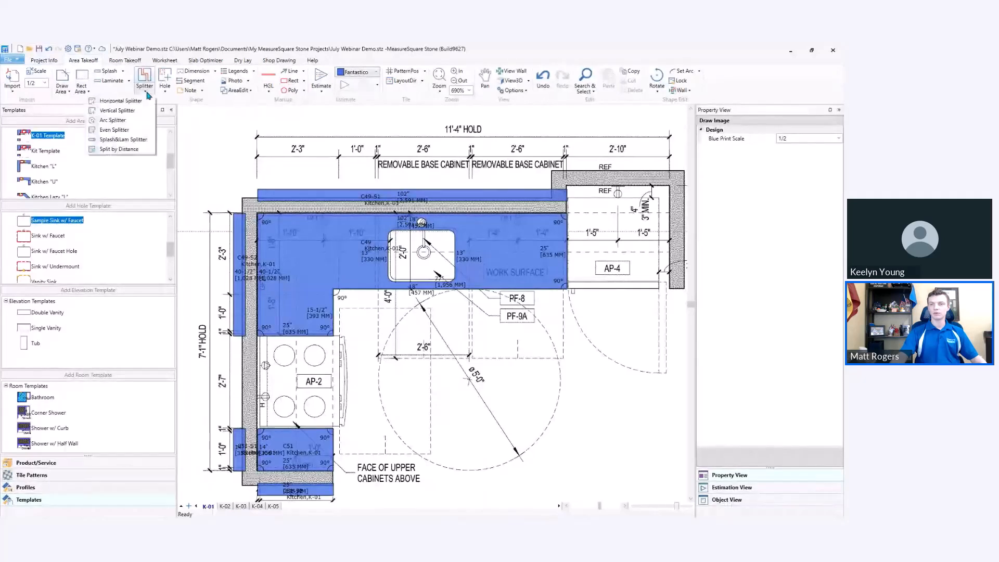
pyautogui.click(131, 110)
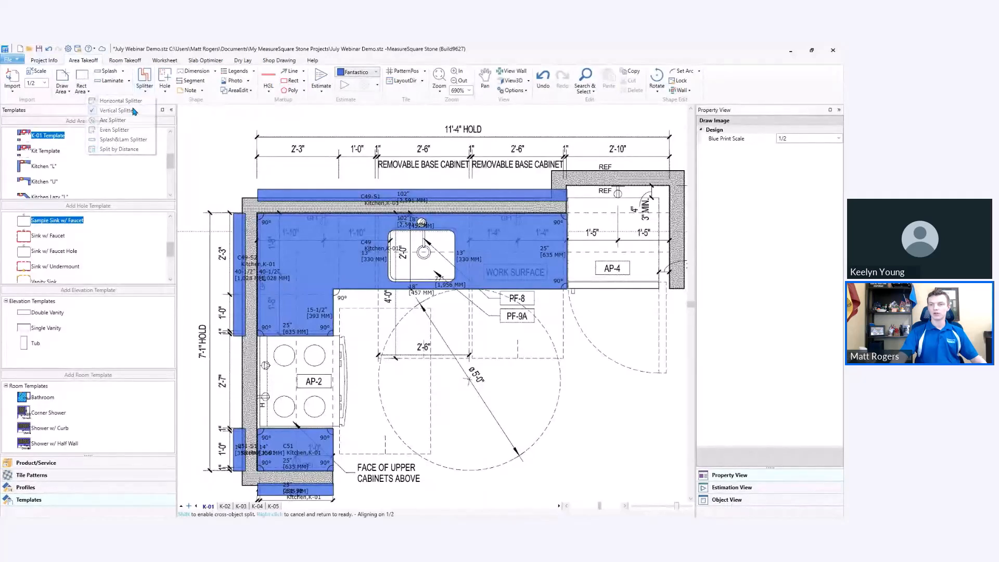
pyautogui.click(337, 291)
pyautogui.rightClick(386, 339)
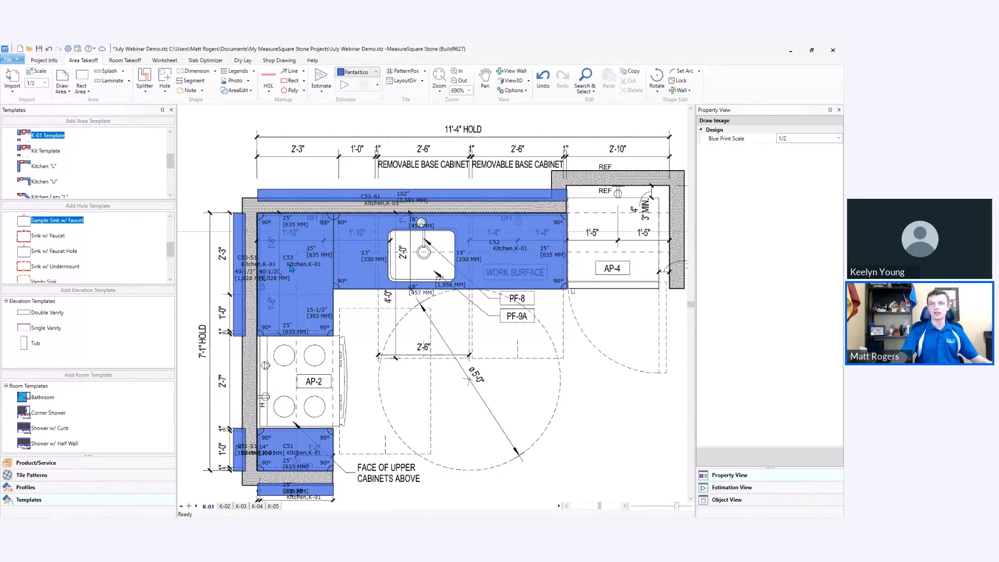
# Check the rows of the split countertop pieces C53 and C52 in the worksheet.
pyautogui.moveTo(291, 268)
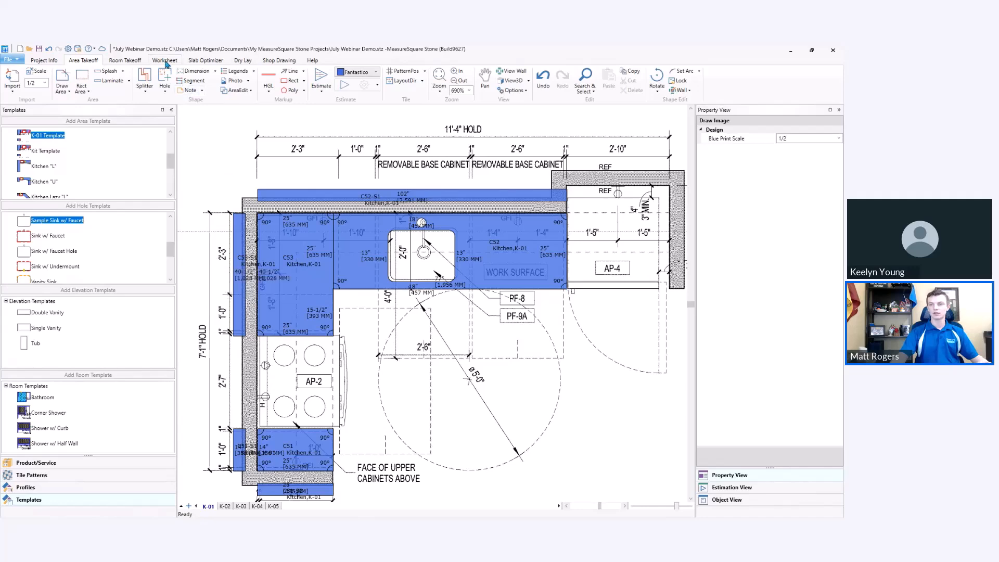
pyautogui.click(165, 61)
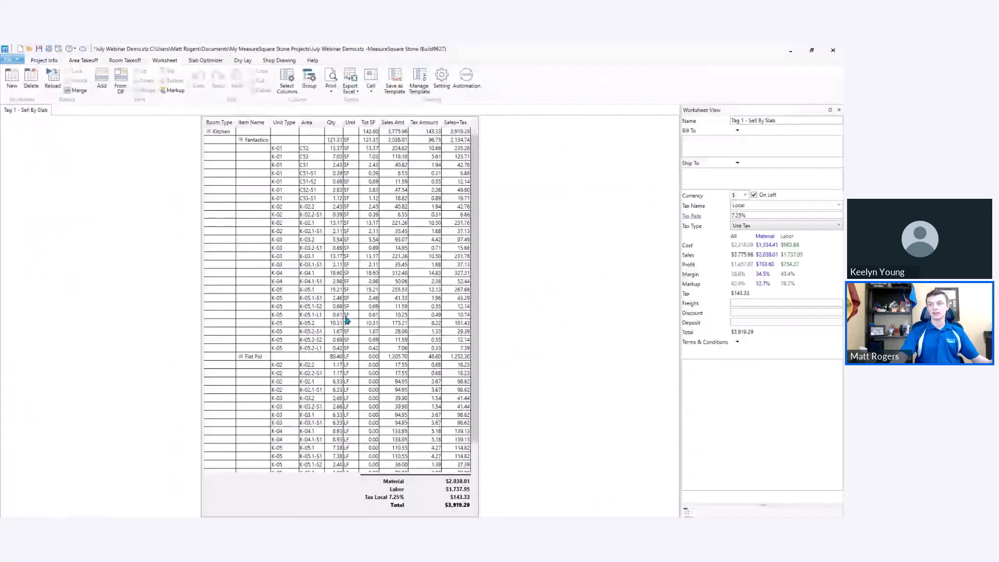
pyautogui.click(313, 157)
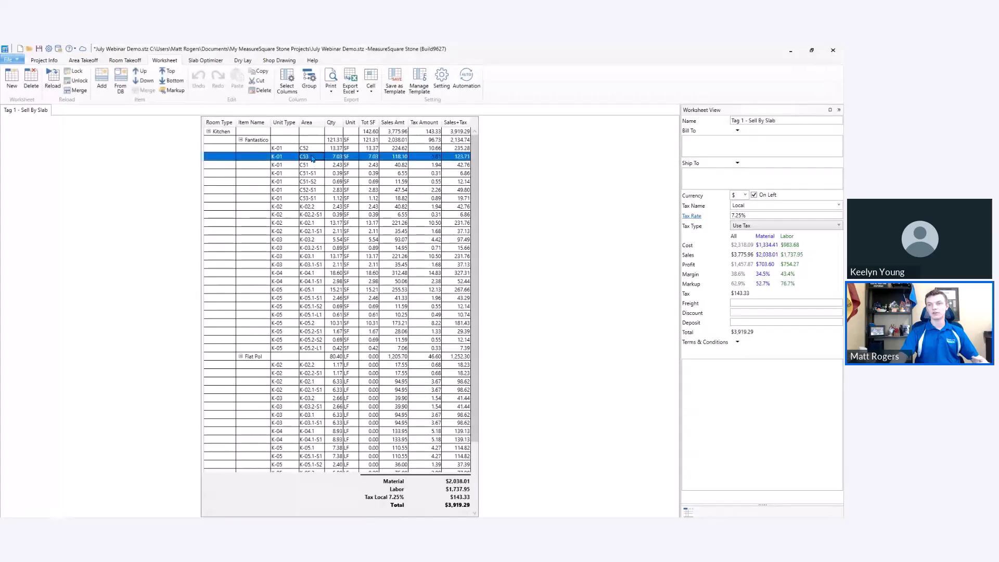
pyautogui.click(312, 149)
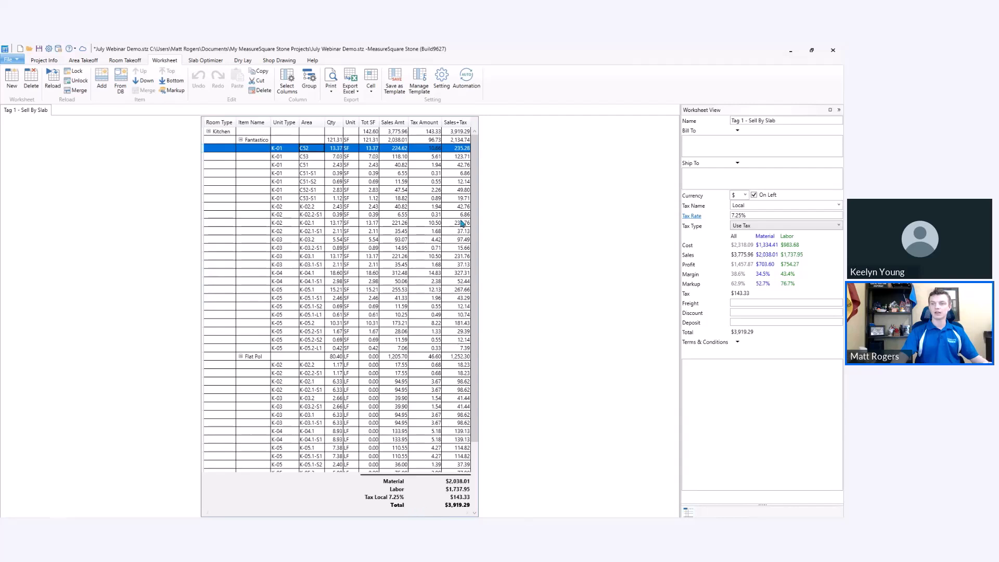
# Turn off the total summary in the worksheet settings, keeping the slab area import from Slab Optimizer enabled.
pyautogui.click(446, 85)
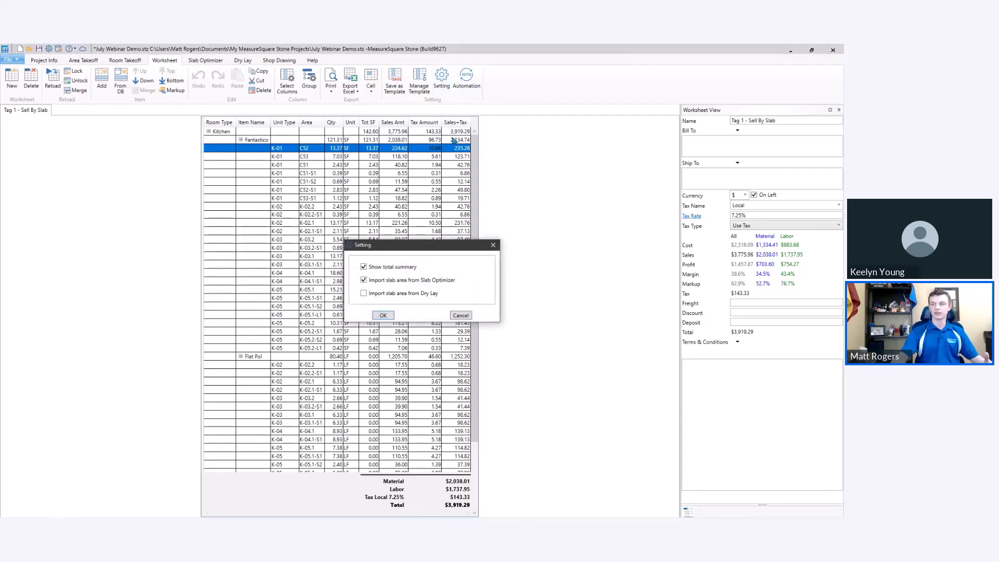
pyautogui.click(383, 316)
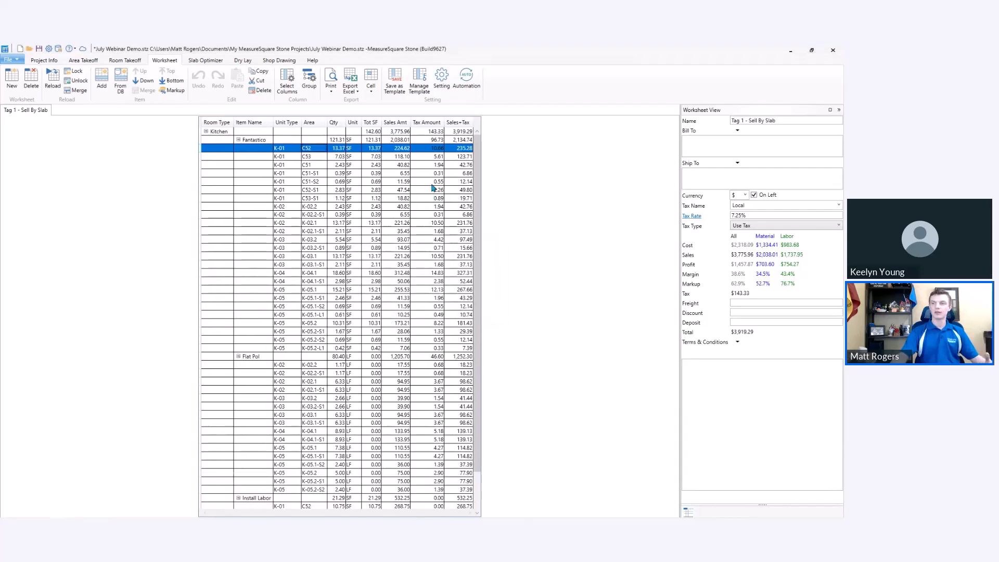
# Turn the total summary back on in the worksheet settings.
pyautogui.click(442, 79)
pyautogui.click(364, 267)
pyautogui.click(383, 315)
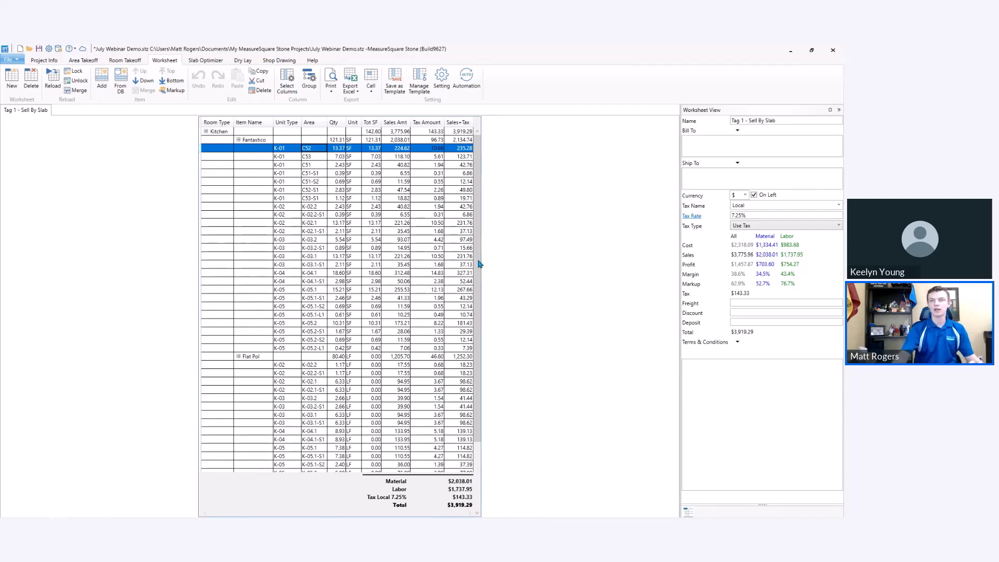
# Enable Sell By Slab in the pricing info of the Fantastico project item from the area takeoff, and save the item.
pyautogui.click(84, 60)
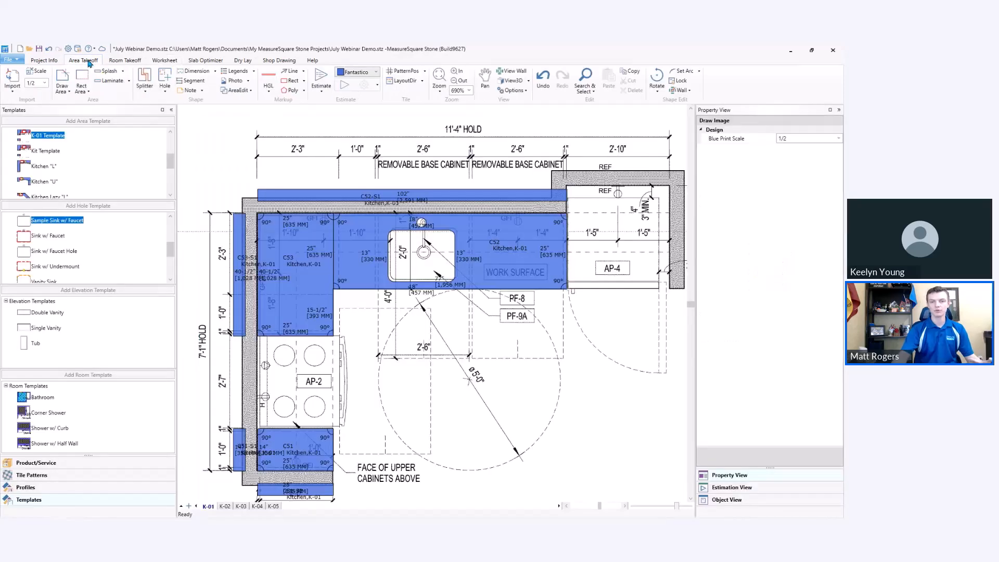
pyautogui.click(58, 464)
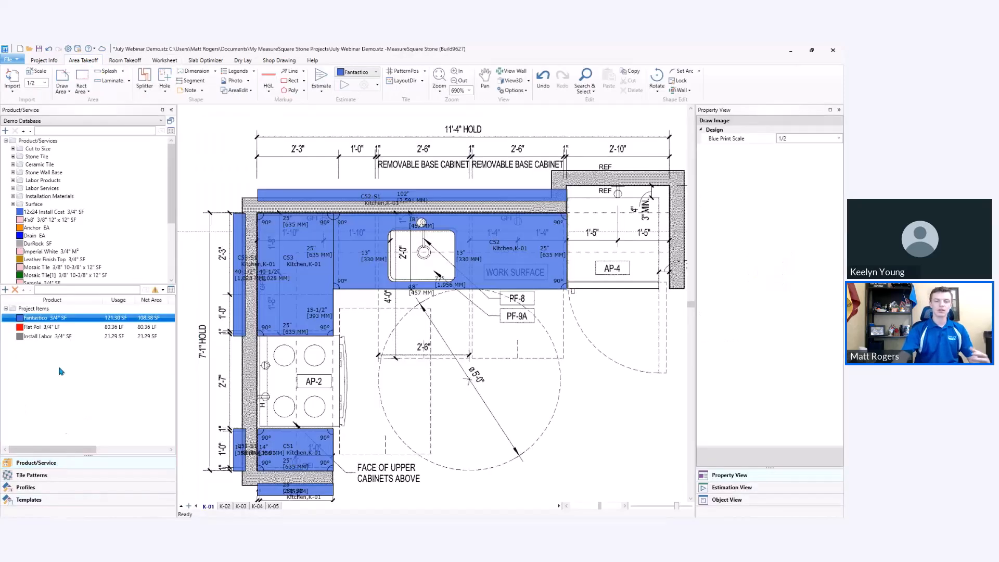
pyautogui.moveTo(51, 323)
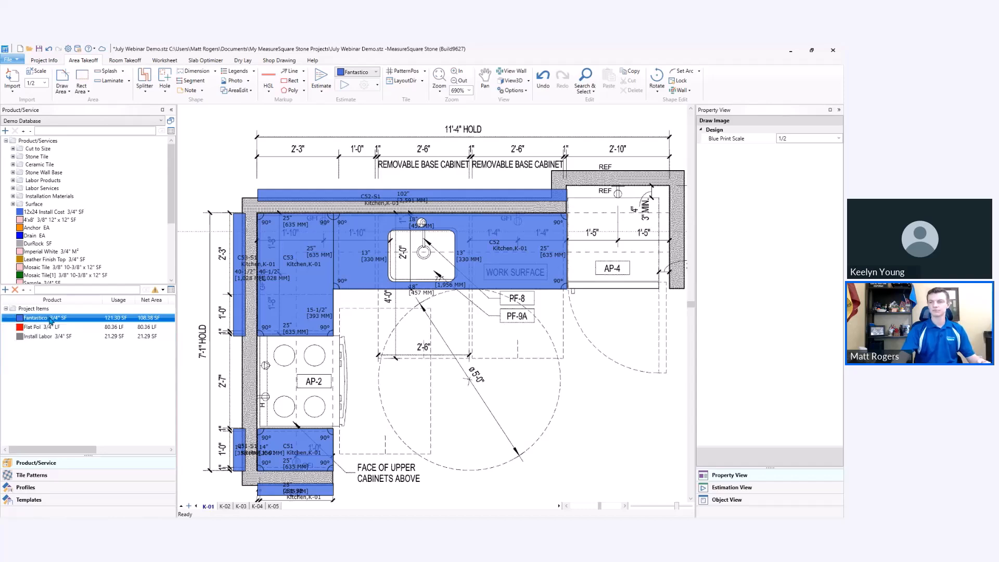
pyautogui.doubleClick(51, 318)
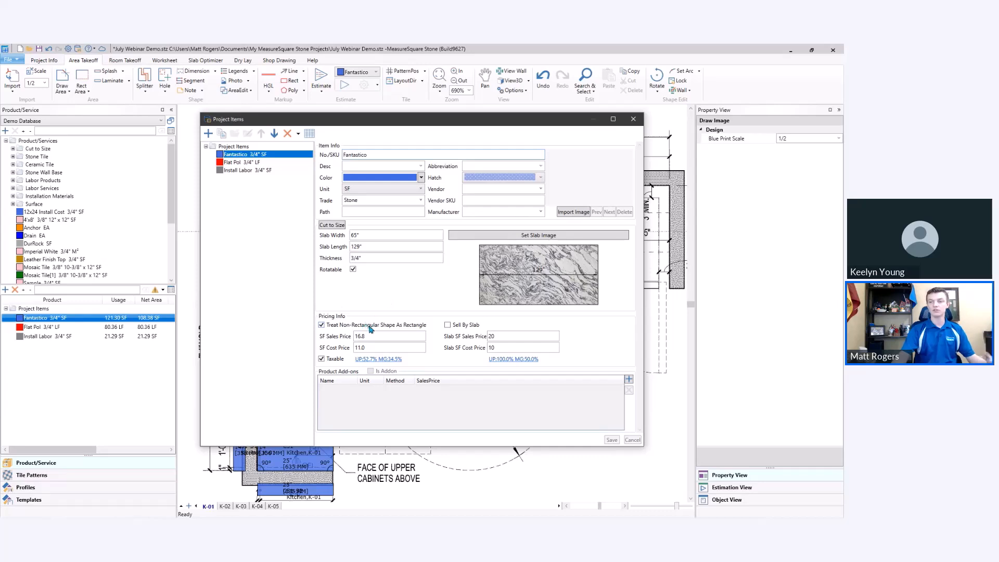
pyautogui.moveTo(371, 329)
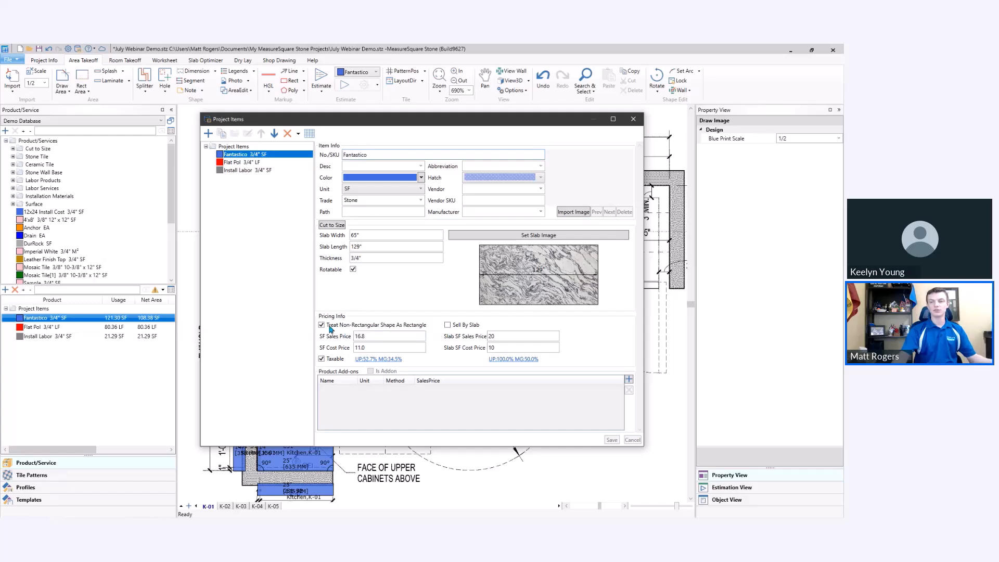
pyautogui.moveTo(326, 328)
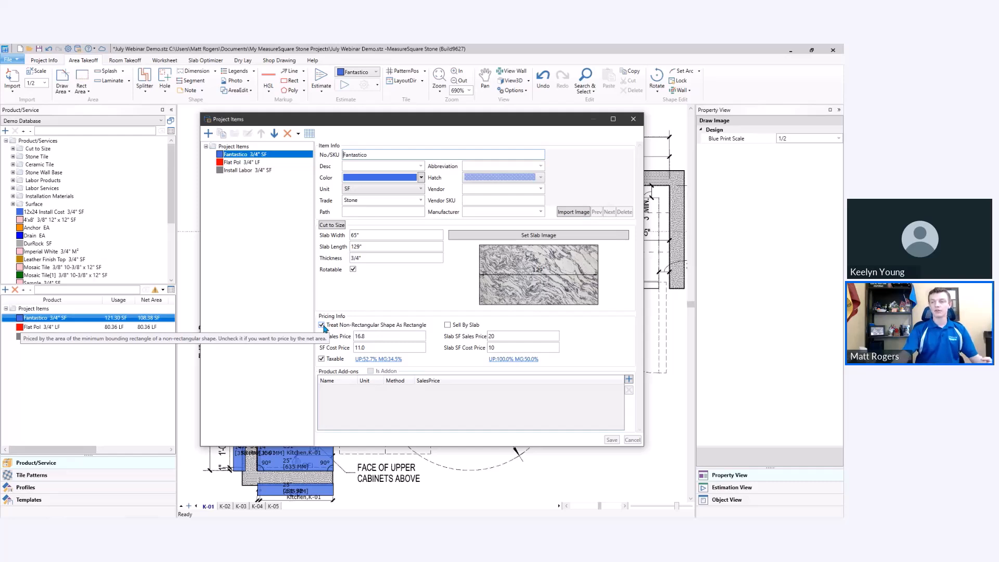
pyautogui.click(448, 326)
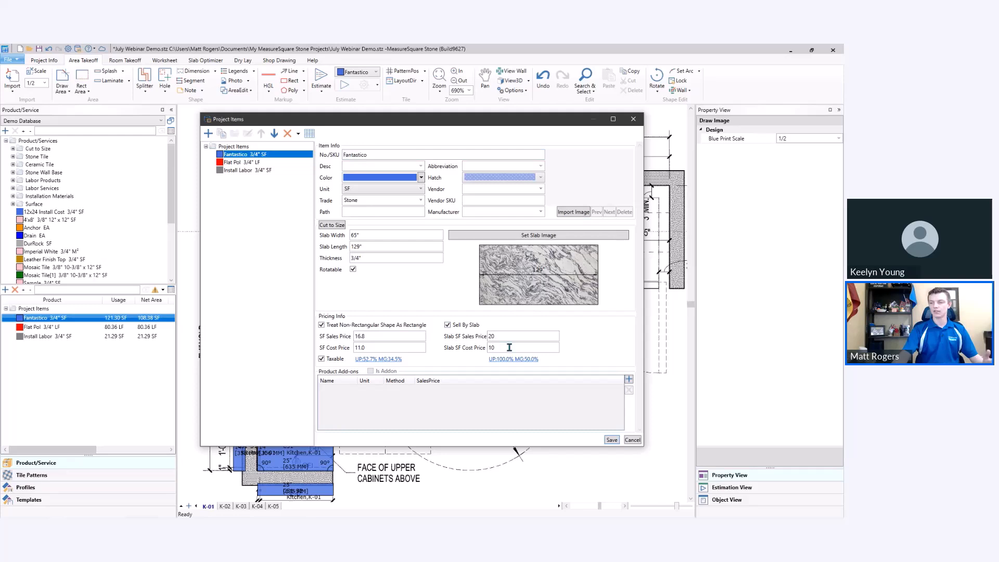
pyautogui.click(612, 440)
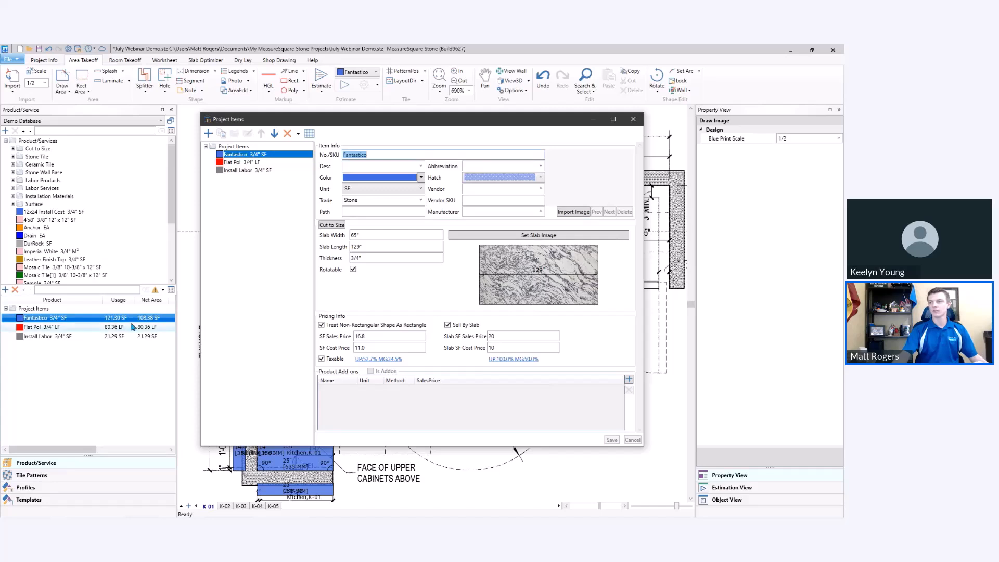
pyautogui.click(632, 120)
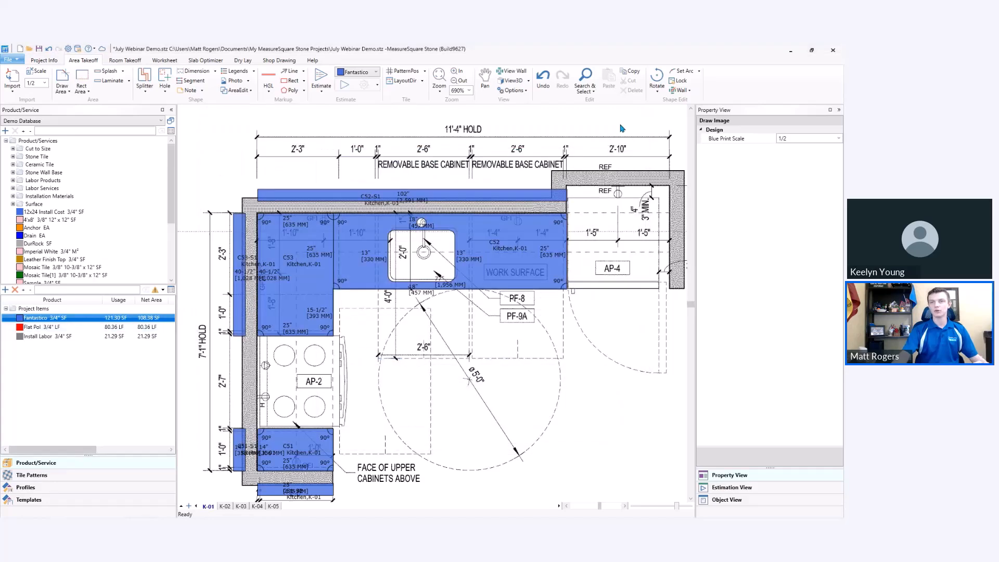
# Compare Fantastico's quantity in the worksheet with the Slab Optimizer's total slab area, and review the worksheet's slab area import settings.
pyautogui.click(165, 61)
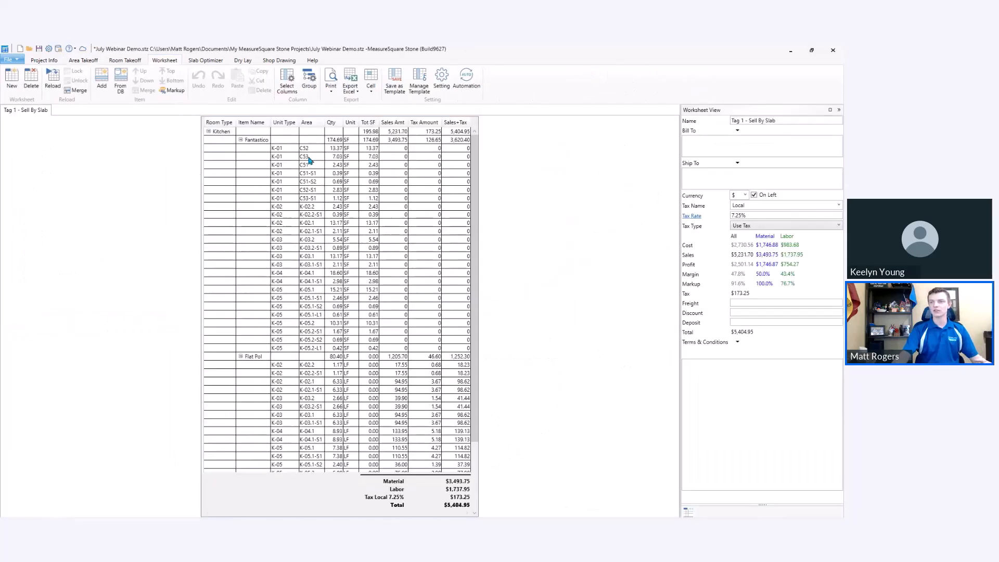
pyautogui.click(258, 142)
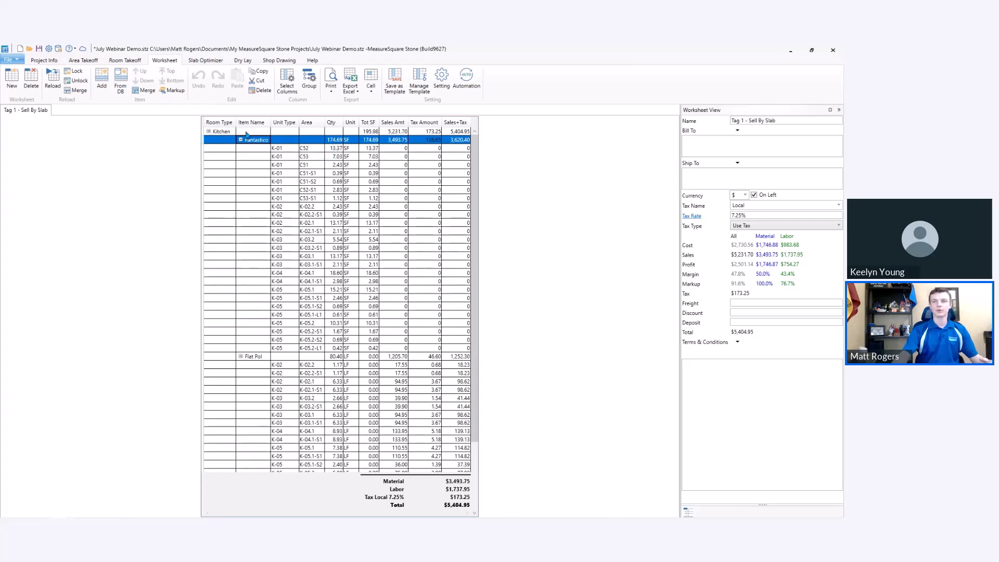
pyautogui.click(198, 62)
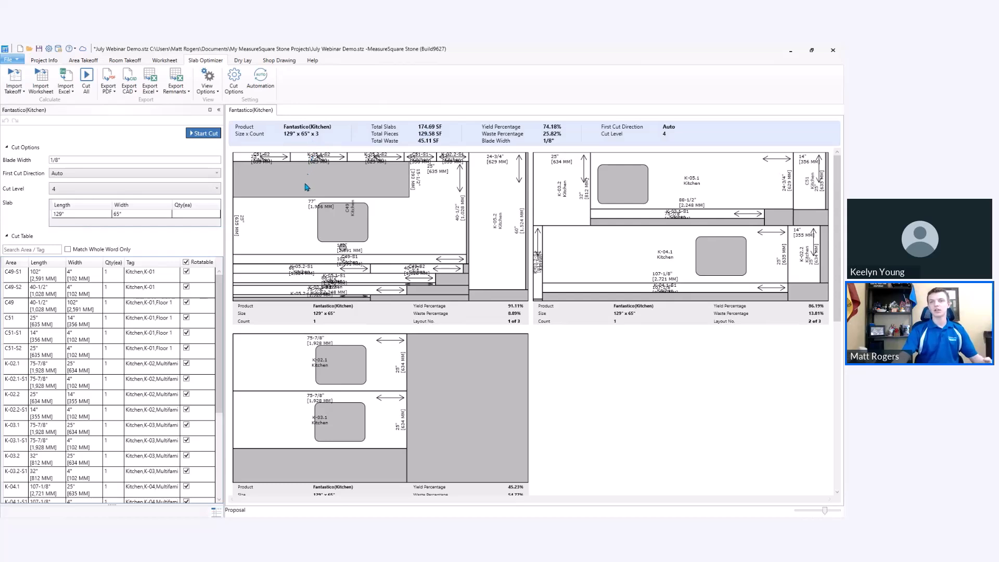
pyautogui.click(166, 60)
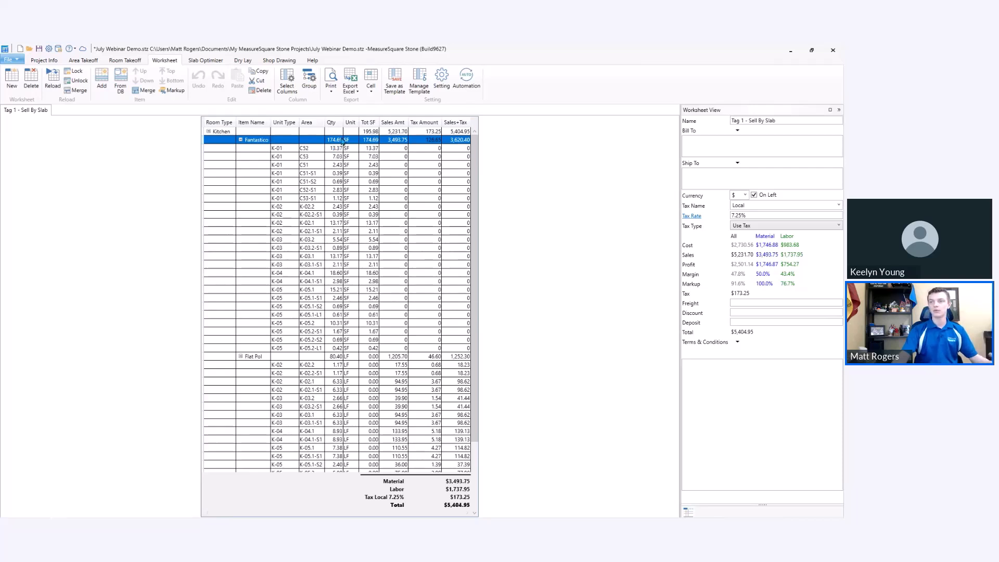
pyautogui.click(441, 78)
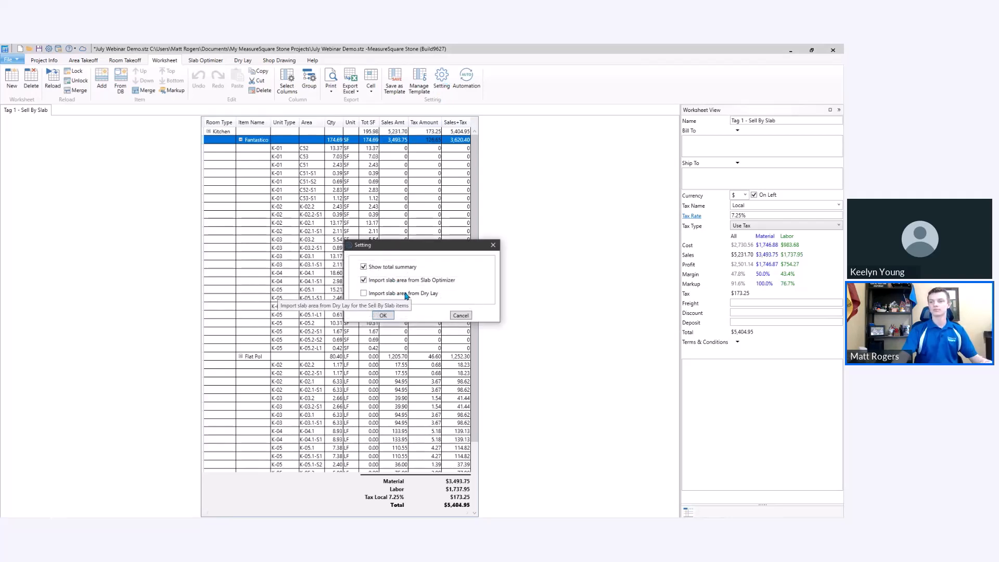
pyautogui.click(494, 245)
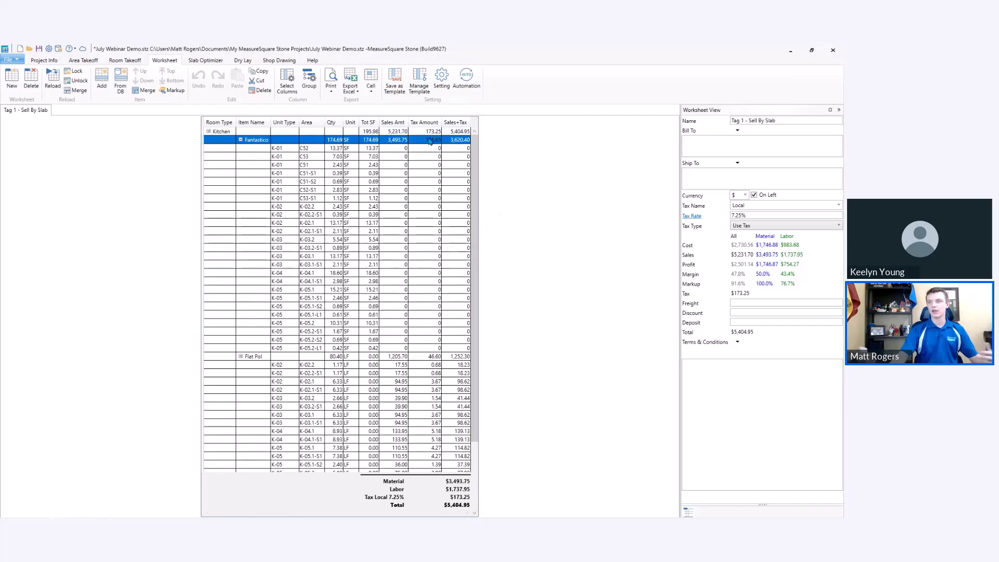
# Save the current worksheet view as a new template named Sample Template.
pyautogui.click(398, 94)
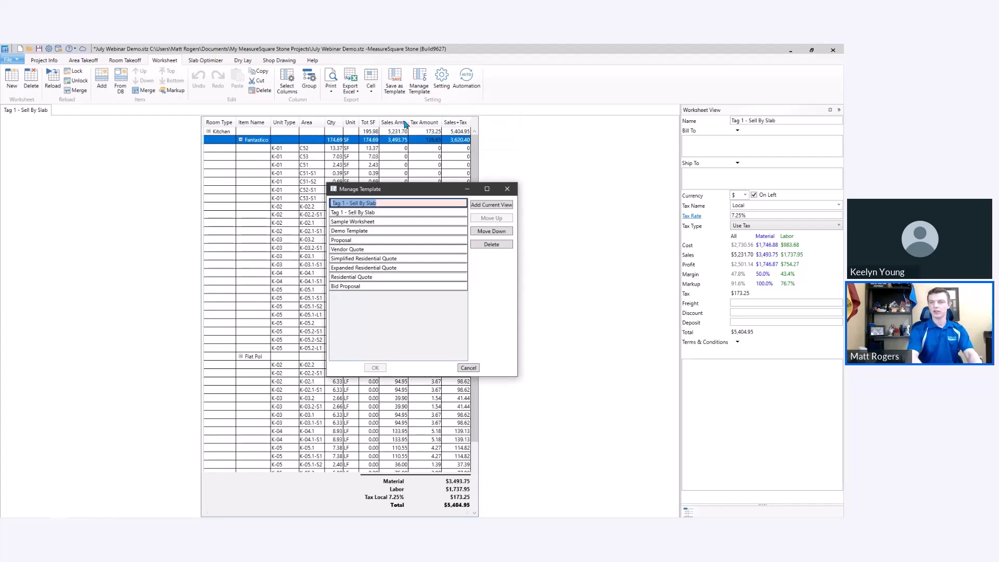
pyautogui.write('Sample Template')
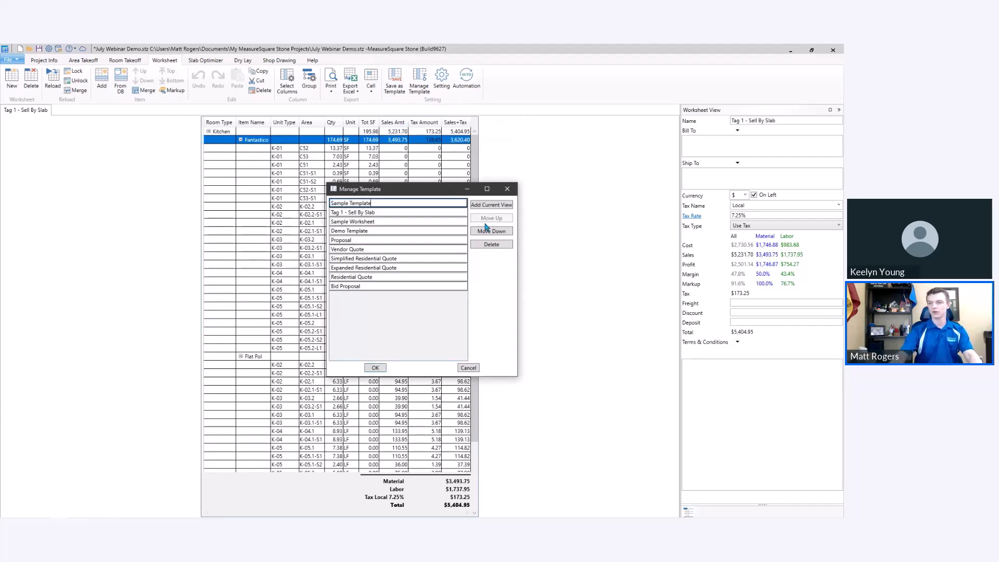
pyautogui.click(376, 368)
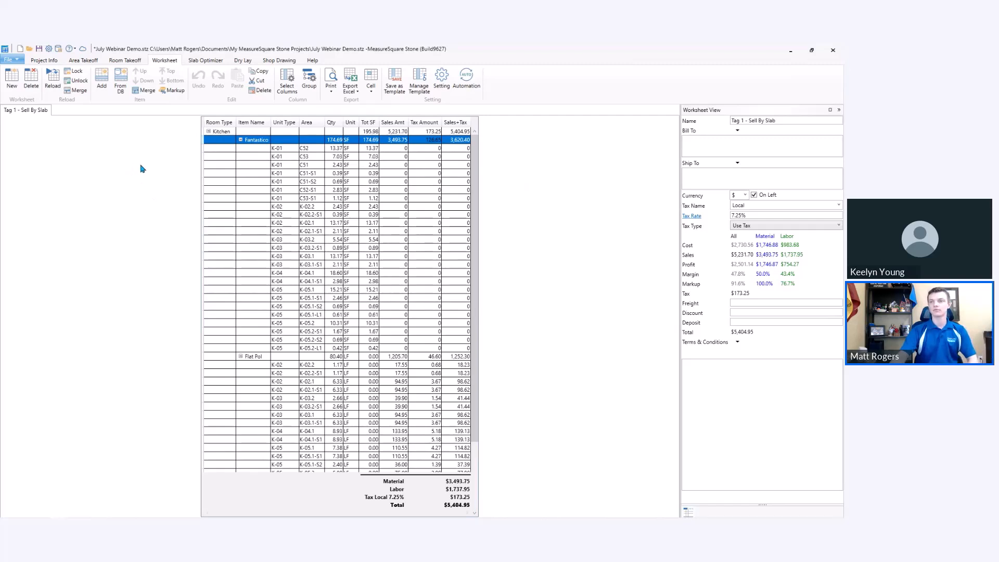
# Delete Sample Template from the list of worksheet templates.
pyautogui.click(421, 90)
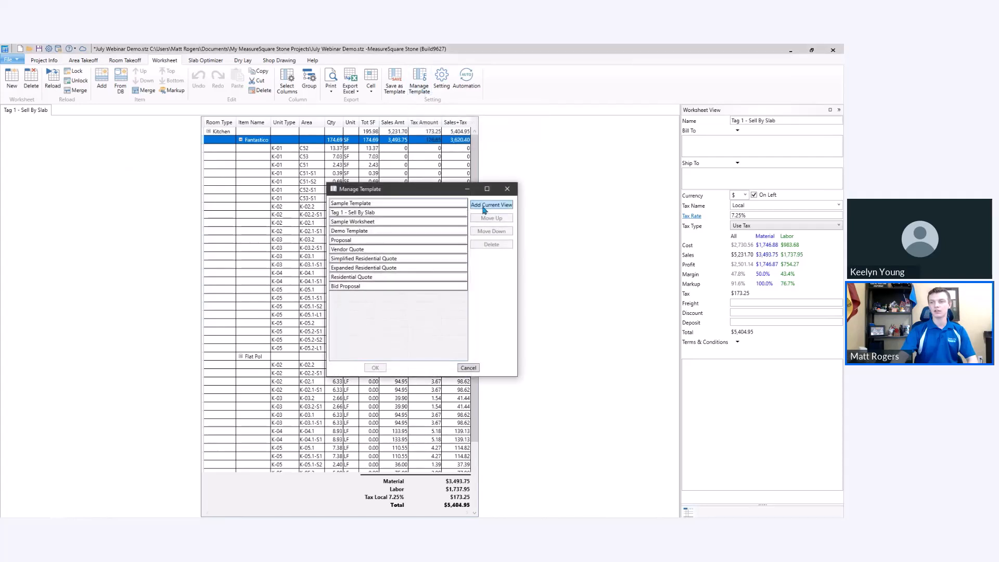
pyautogui.click(422, 203)
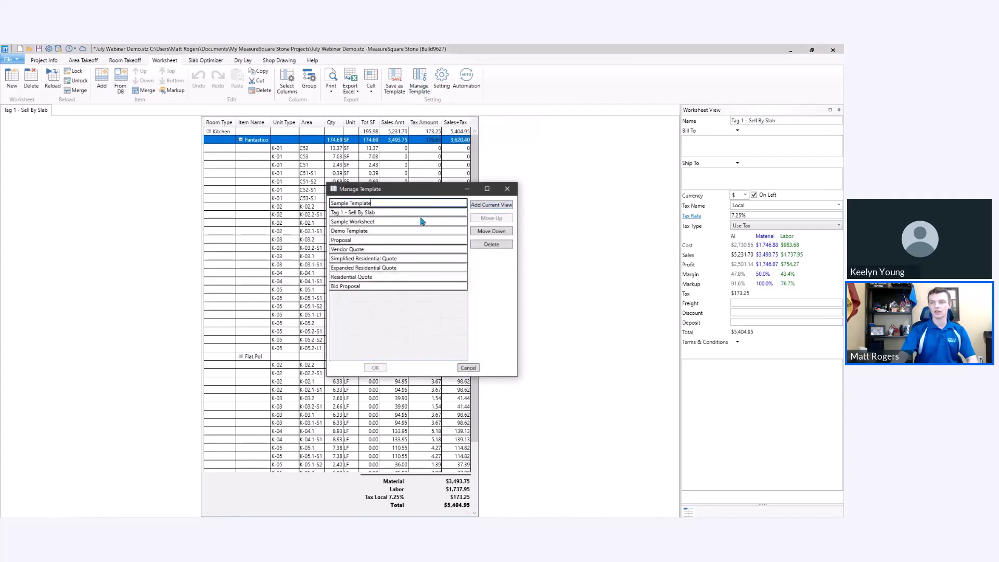
pyautogui.click(492, 244)
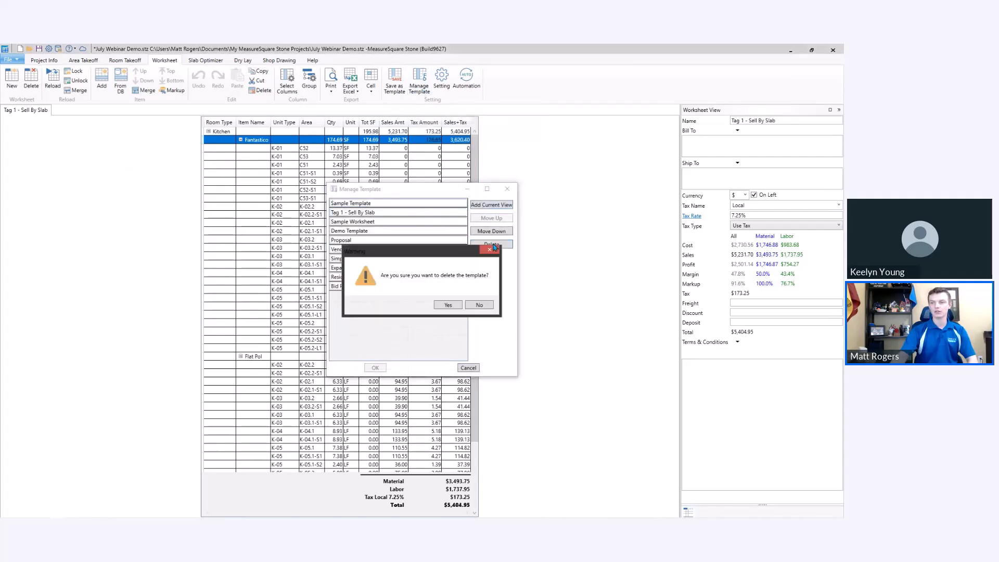
pyautogui.click(452, 307)
pyautogui.click(381, 368)
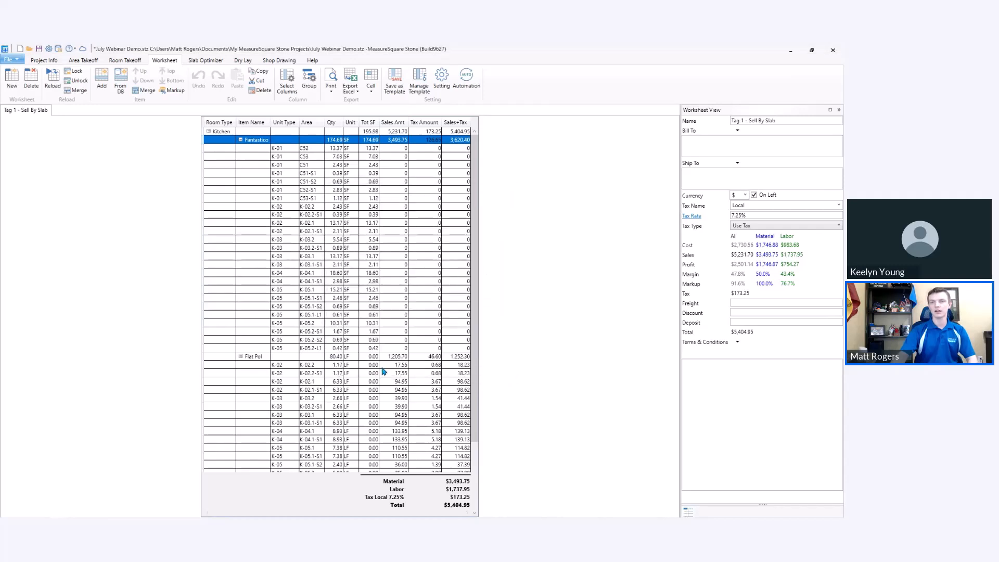
# Create a new worksheet from the Bid Proposal template and dismiss the warning.
pyautogui.click(13, 90)
pyautogui.click(451, 271)
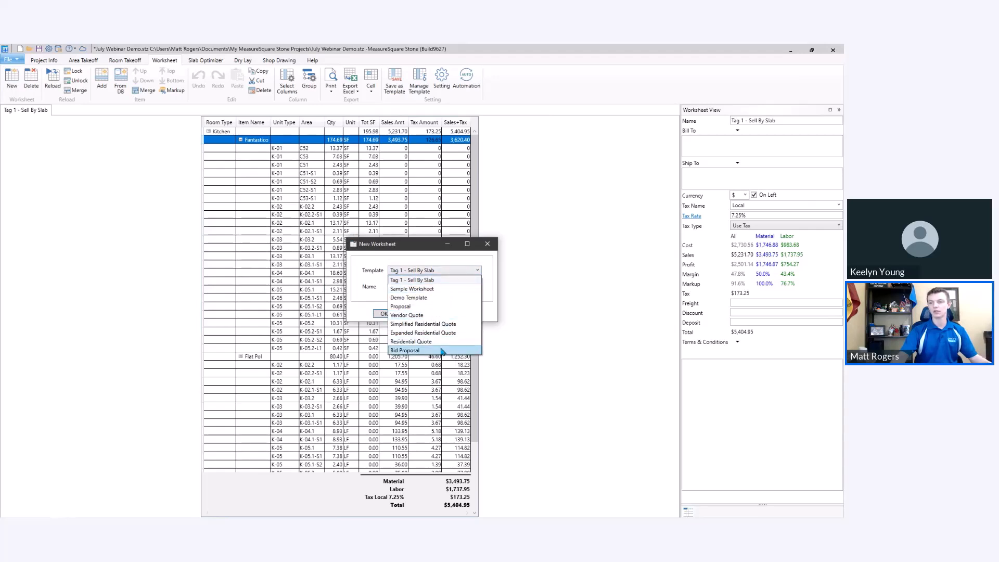
pyautogui.click(442, 351)
pyautogui.click(384, 315)
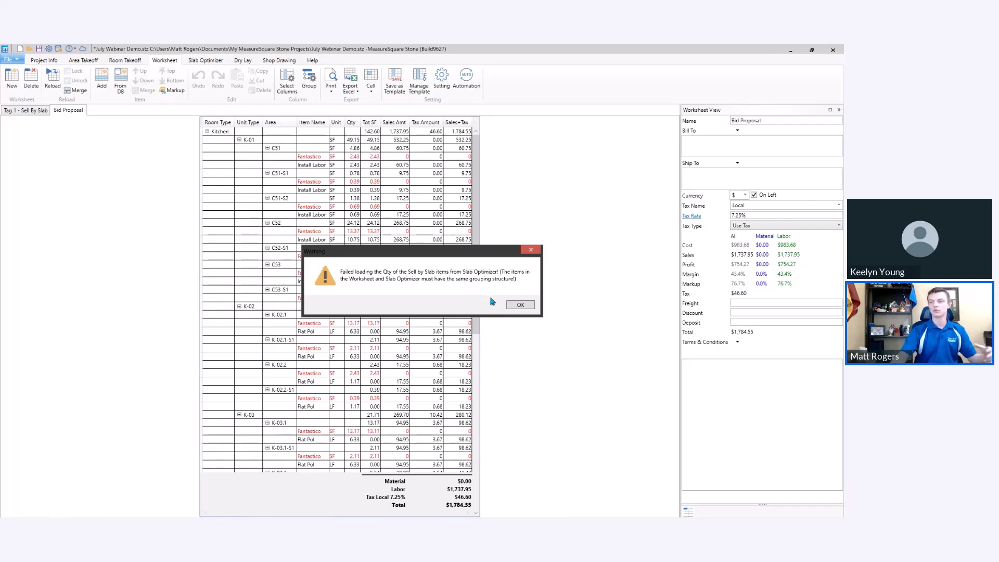
pyautogui.click(517, 305)
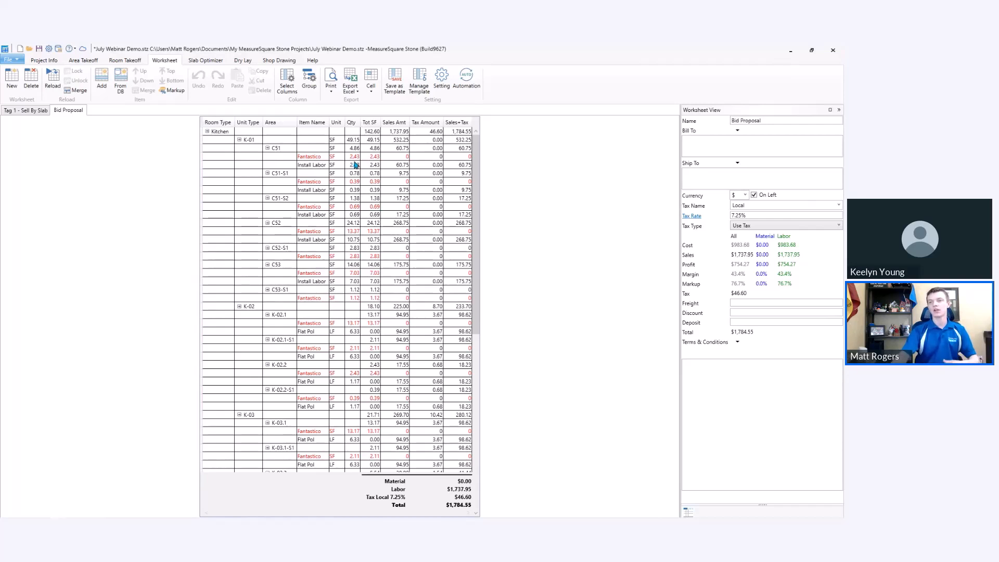
# Turn off Sell By Slab for the Fantastico project item in the area takeoff and save the item.
pyautogui.click(83, 61)
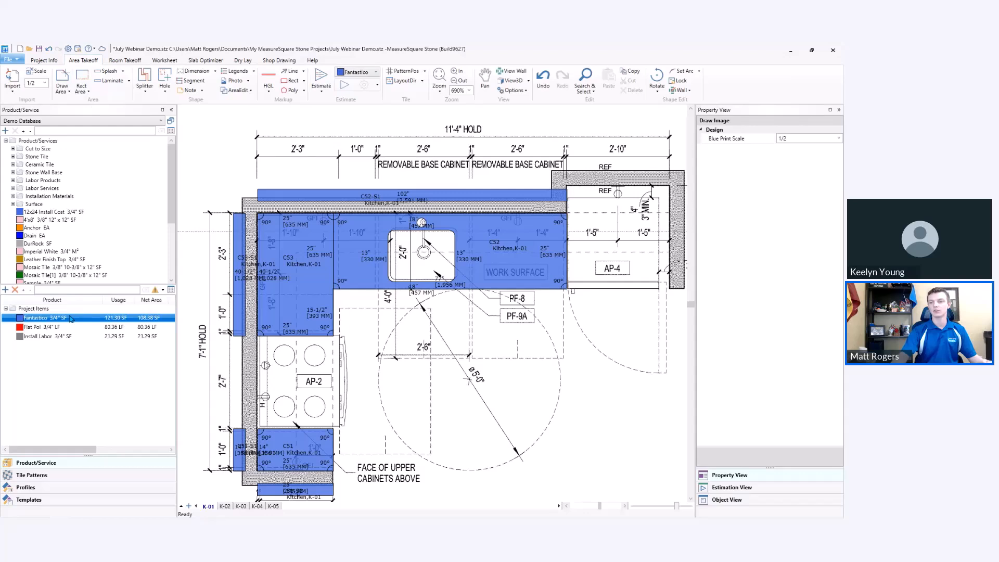
pyautogui.doubleClick(100, 319)
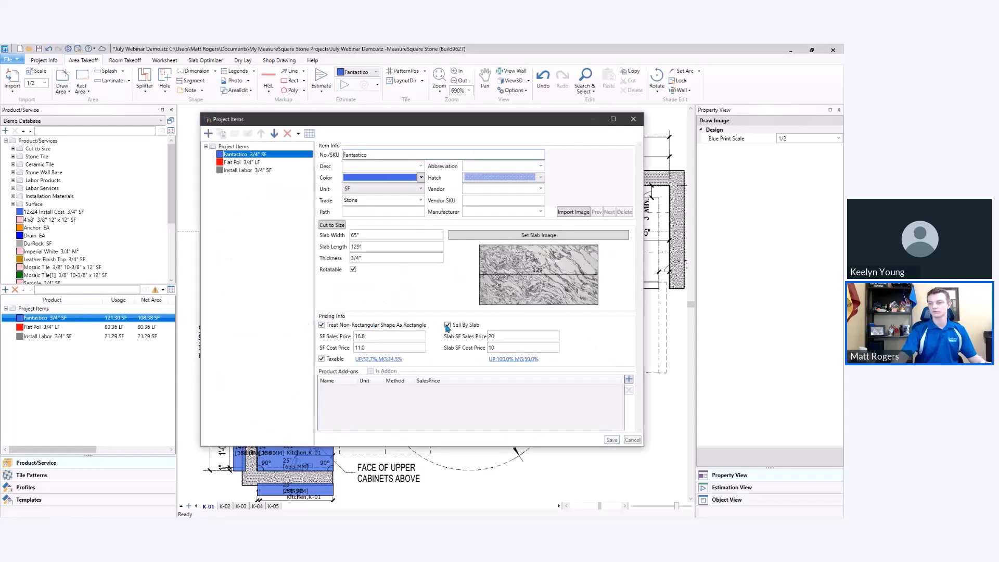
pyautogui.click(612, 440)
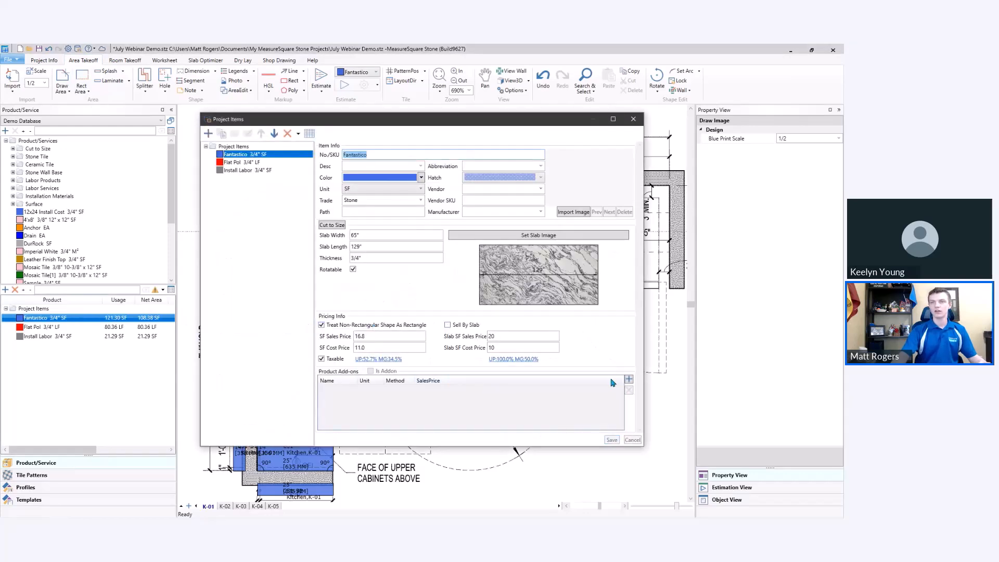
pyautogui.click(634, 119)
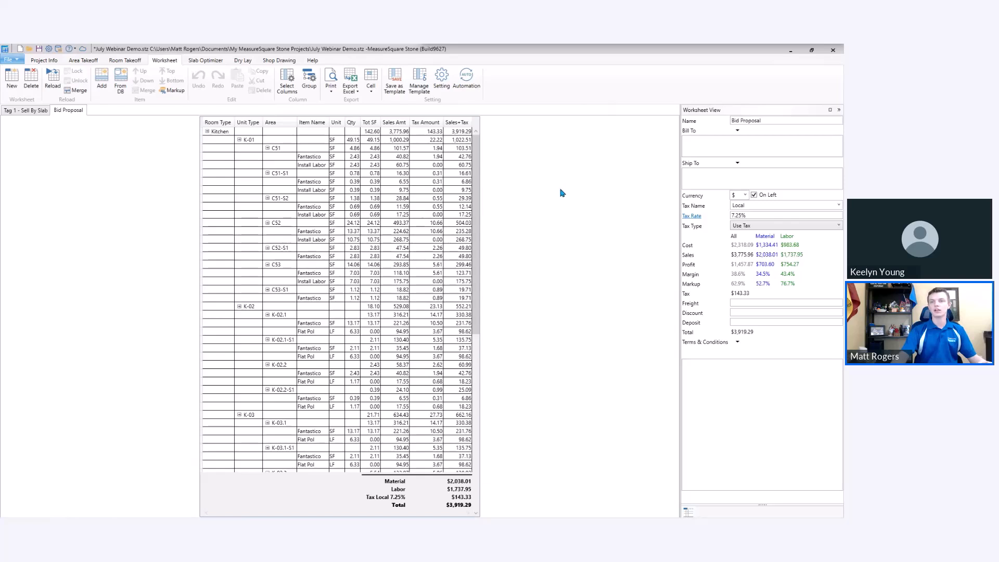
# Import the takeoff into the Slab Optimizer grouped by Unit Type.
pyautogui.click(203, 61)
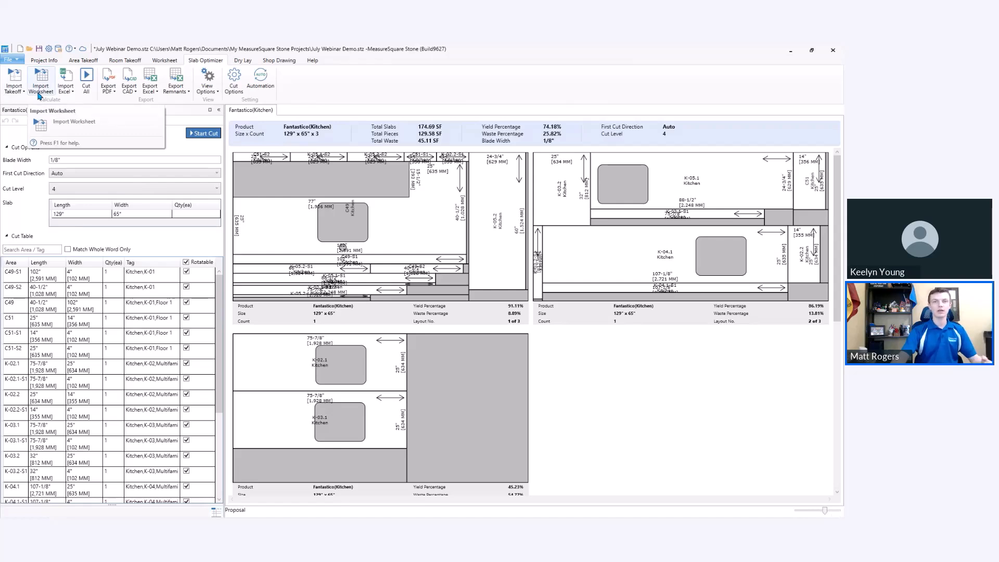
pyautogui.click(14, 93)
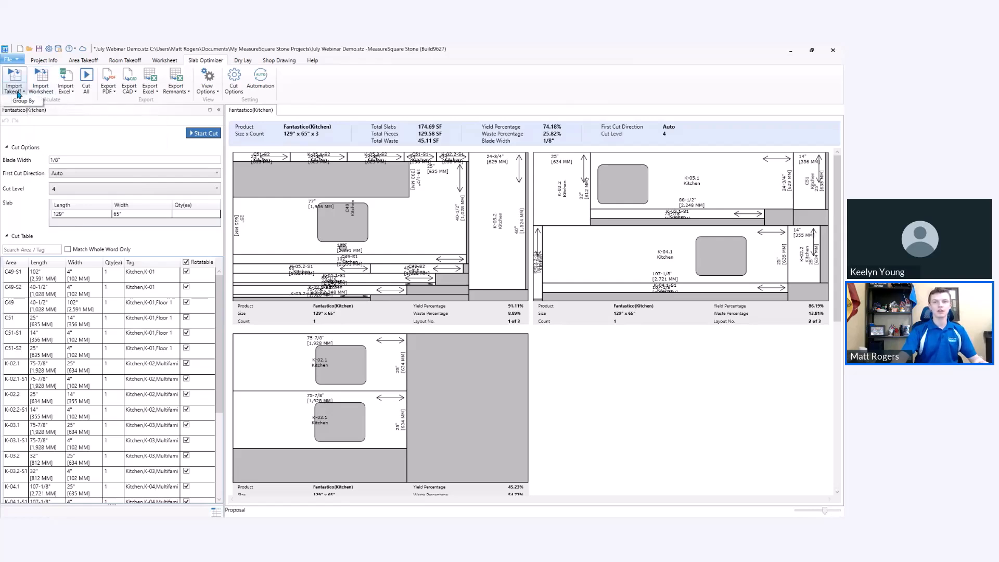
pyautogui.click(28, 103)
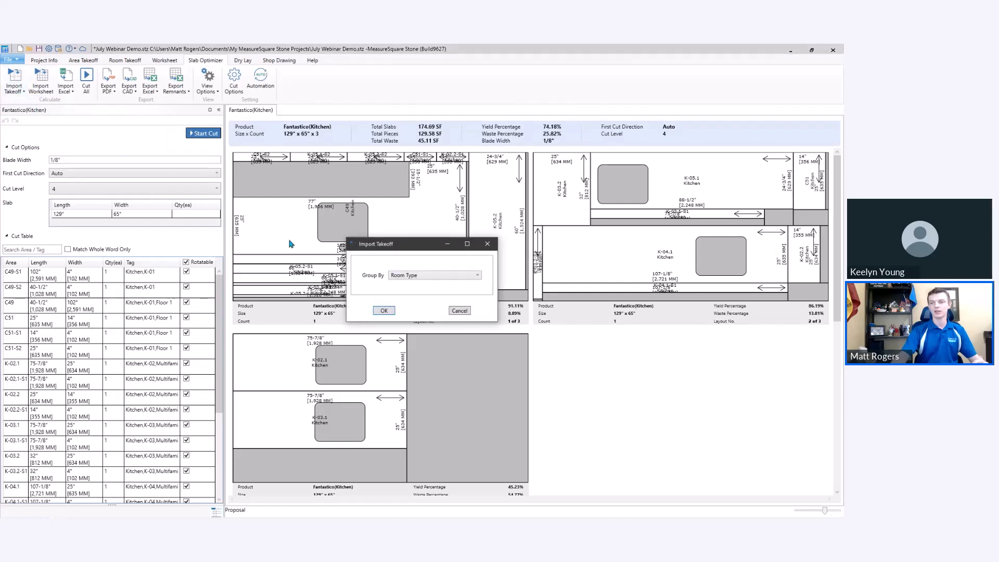
pyautogui.click(420, 278)
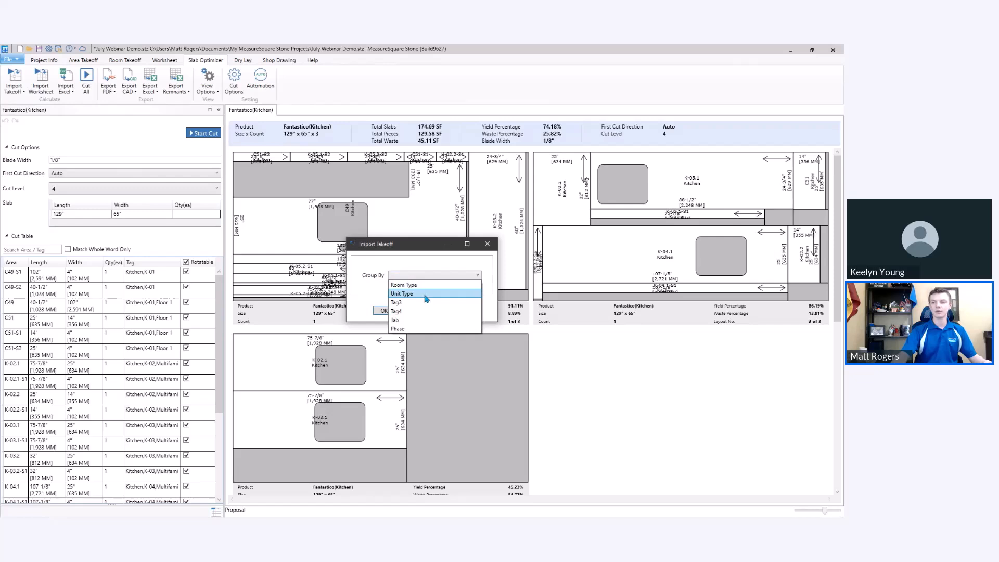
pyautogui.click(425, 295)
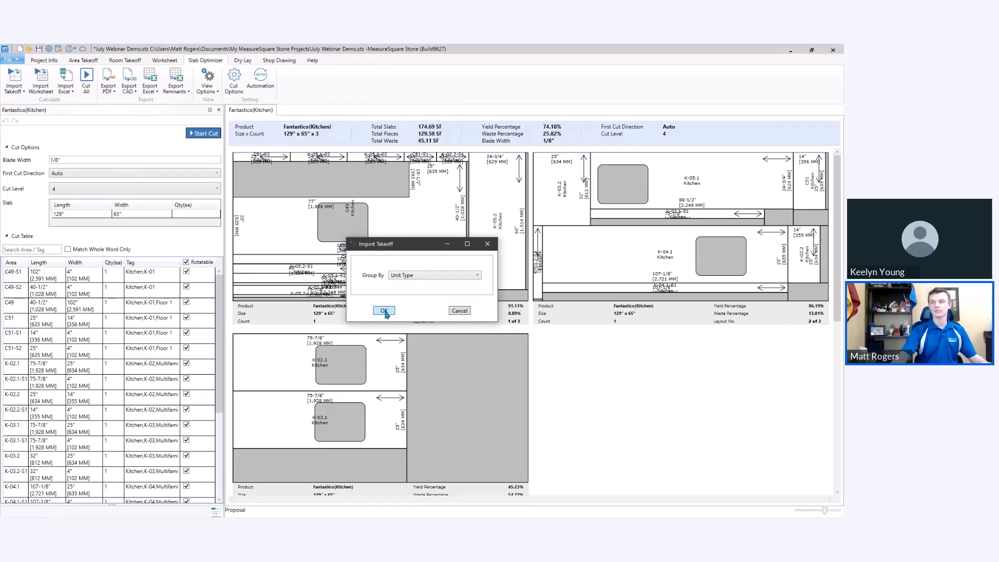
pyautogui.click(386, 312)
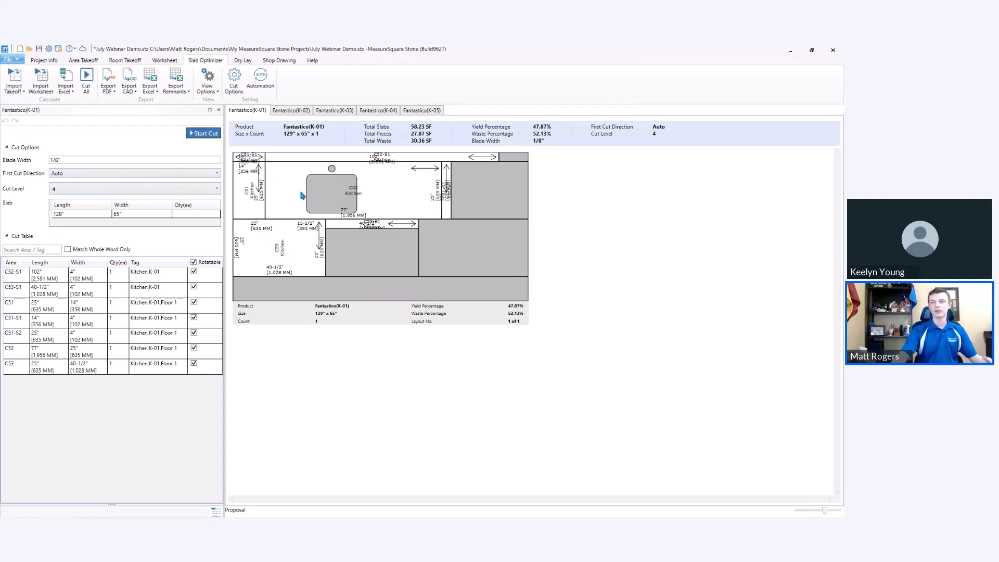
# Examine the slab layouts for units K-02, K-03 and K-04, including the piece labels and dimensions on K-04.
pyautogui.click(291, 114)
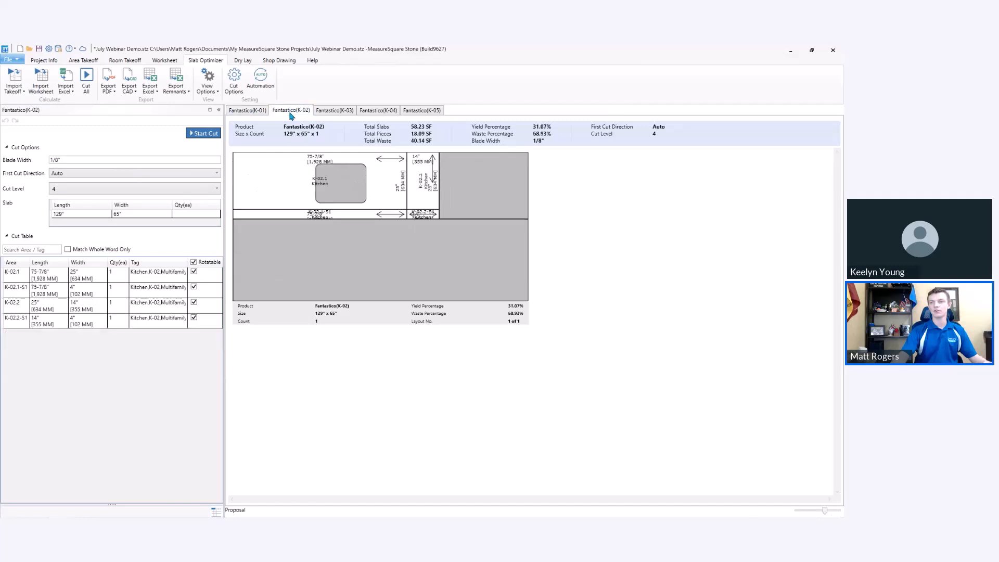
pyautogui.click(340, 111)
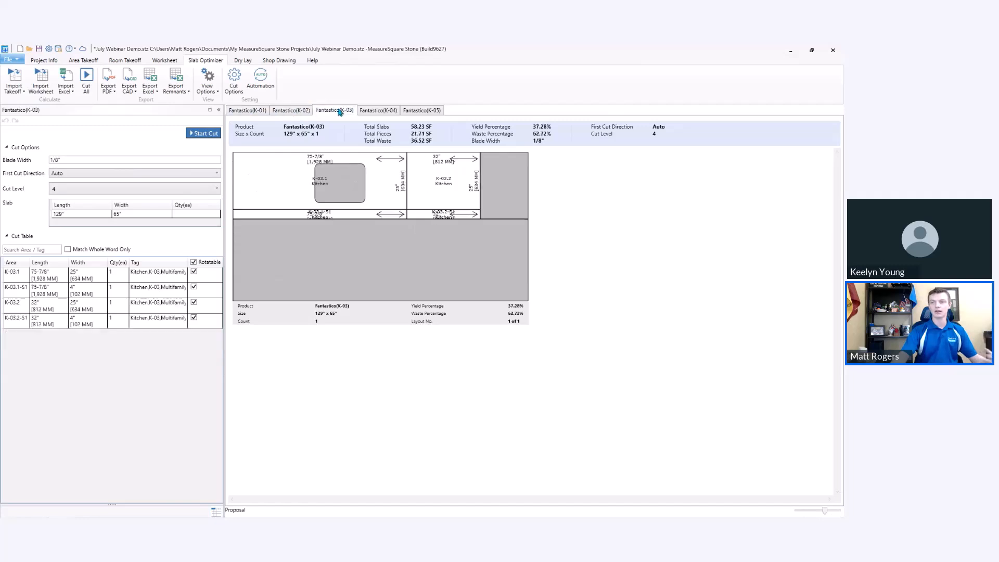
pyautogui.click(379, 112)
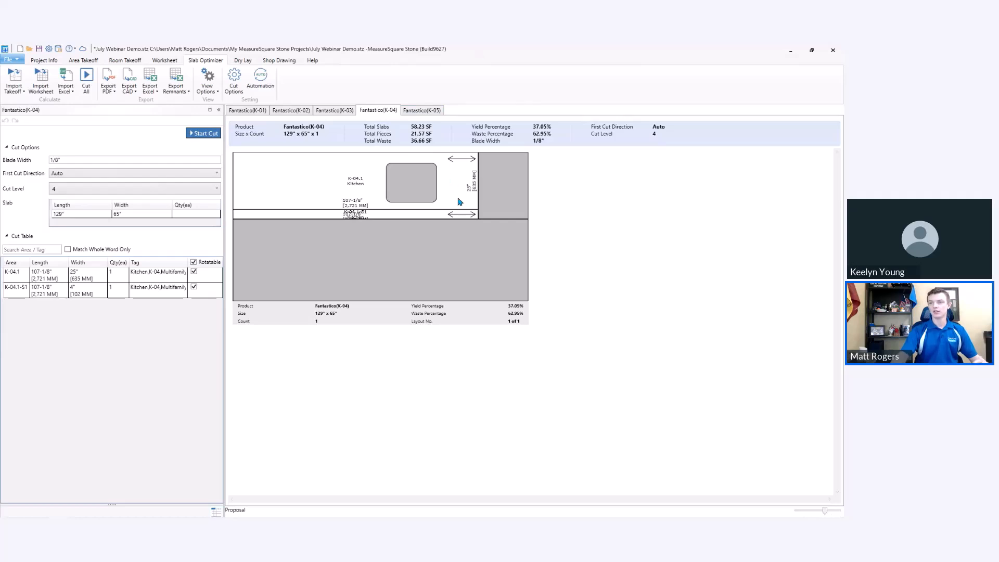
pyautogui.scroll(6, 381, 221)
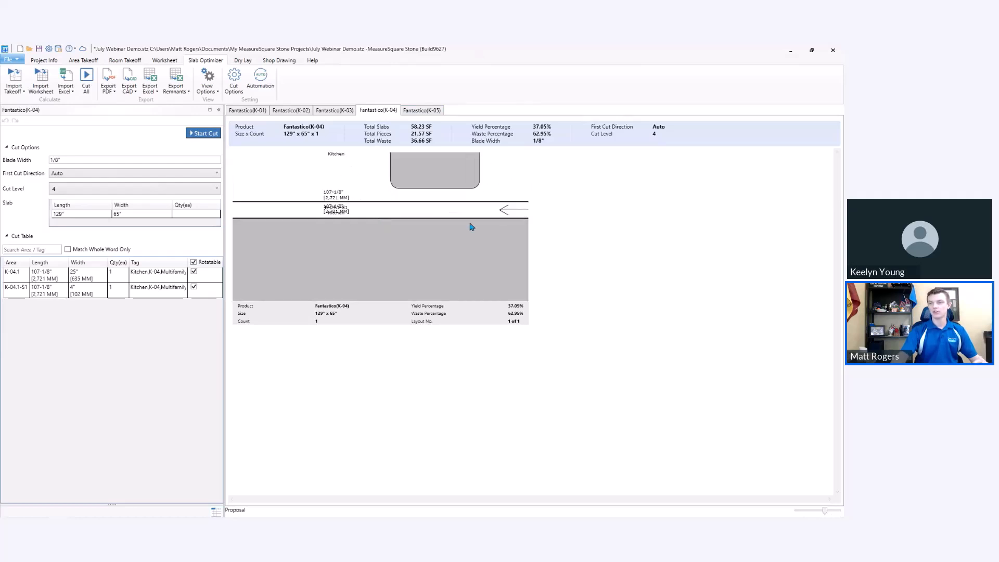
pyautogui.scroll(-5, 419, 240)
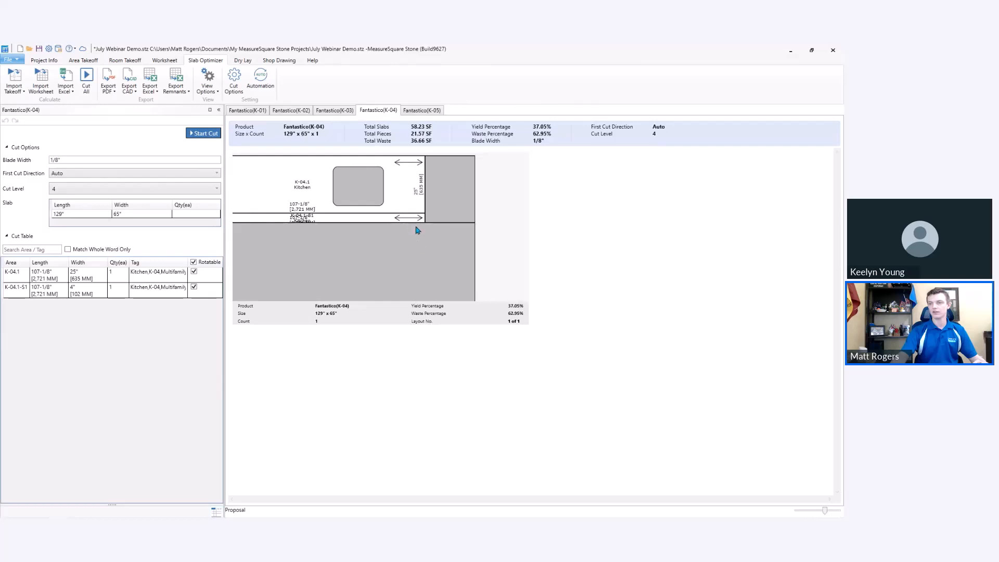
pyautogui.scroll(2, 419, 221)
pyautogui.scroll(3, 430, 223)
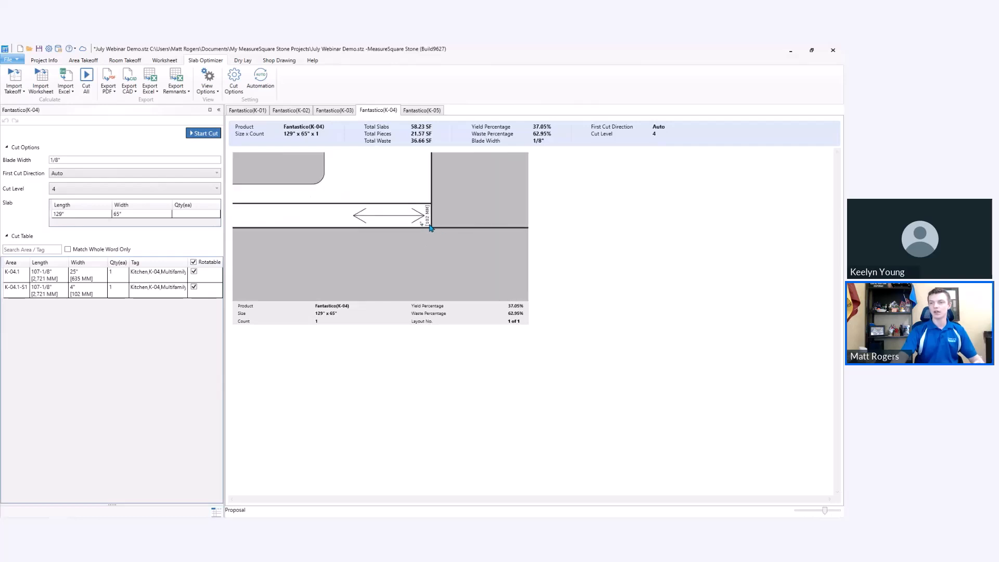
pyautogui.scroll(-1, 430, 228)
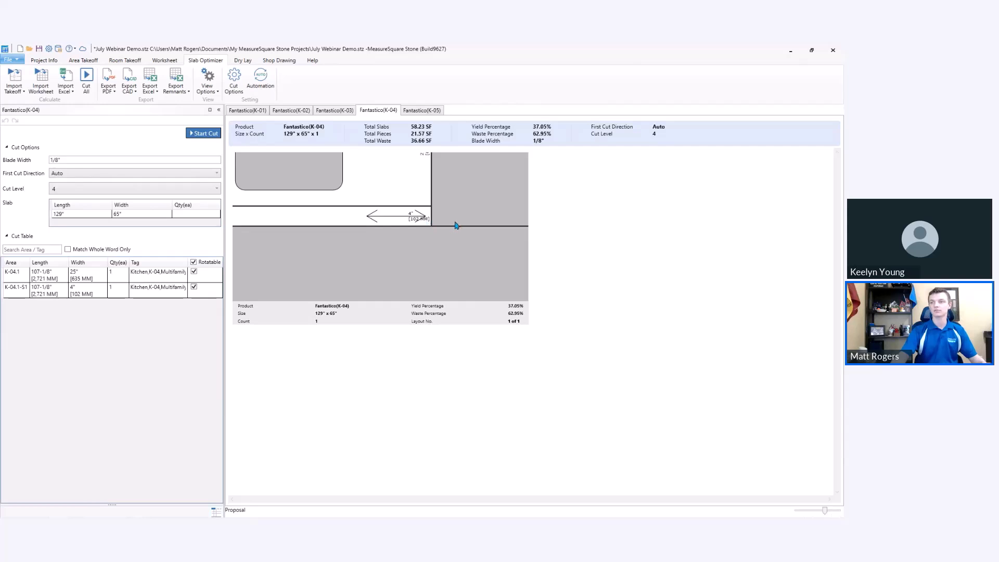
pyautogui.scroll(-3, 466, 215)
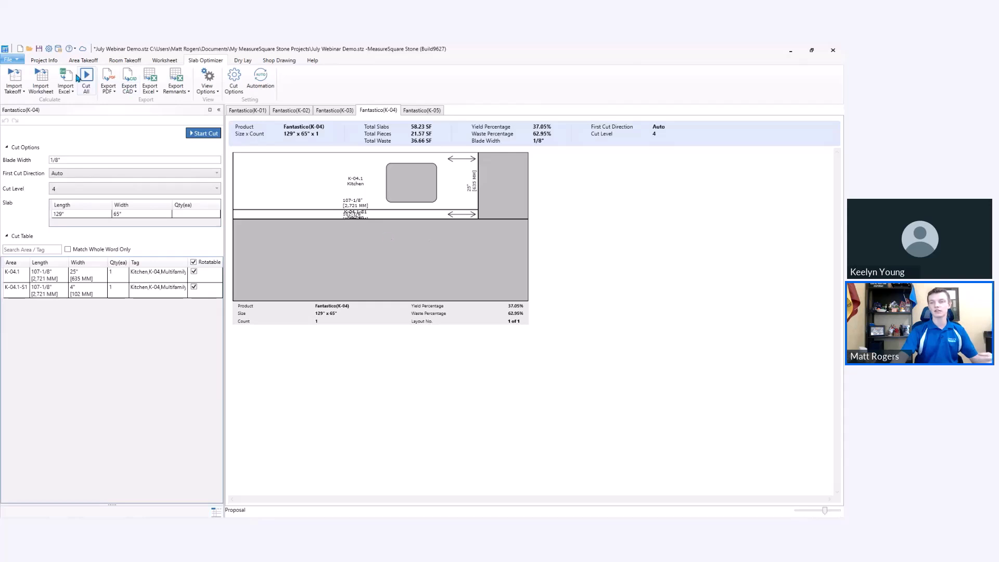
# Check the slab label and slab size font options in the Drawing Style system settings.
pyautogui.click(49, 50)
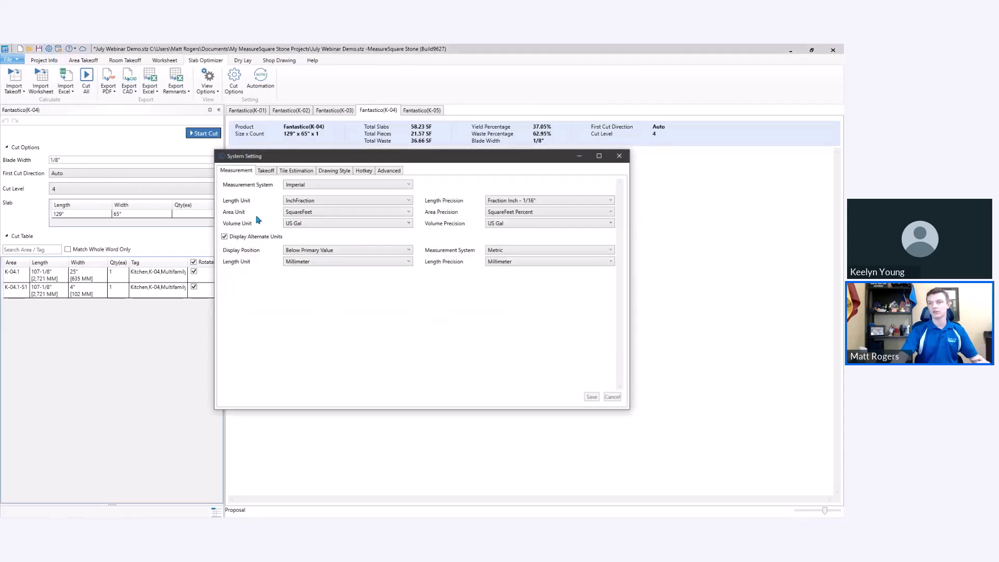
pyautogui.click(332, 172)
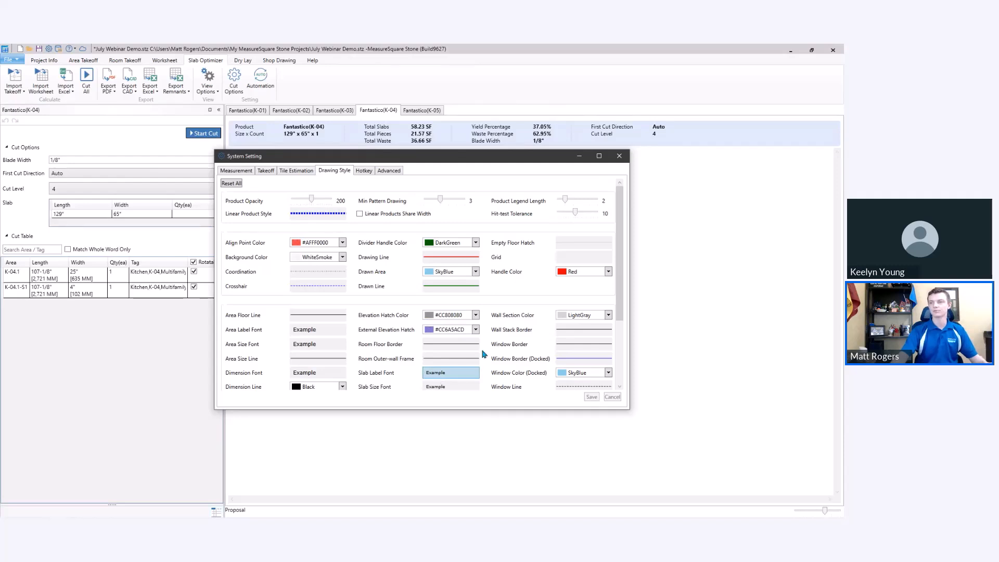
pyautogui.click(620, 157)
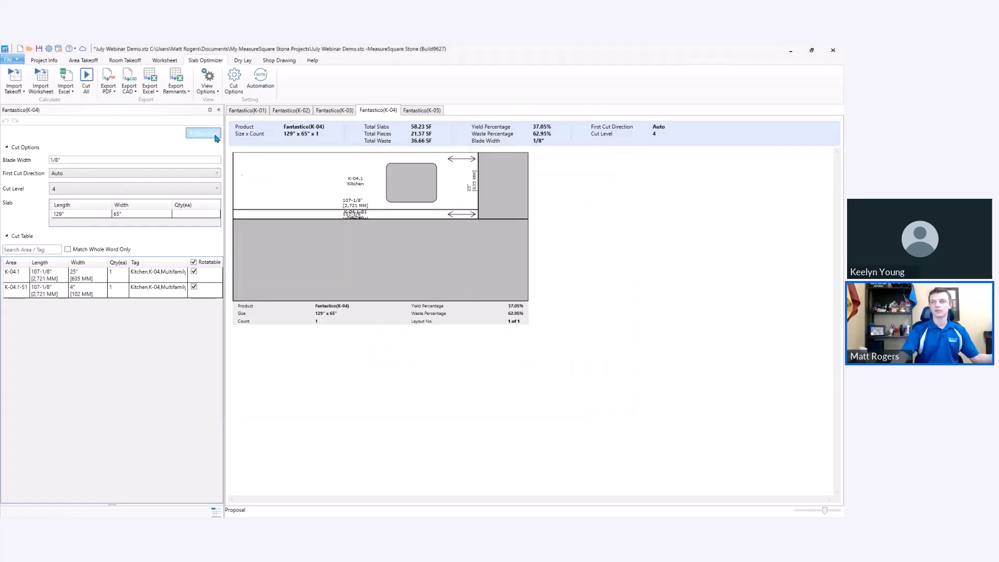
# Set the slab layout view to show the Unit Type tag instead of Room Type and hide the area sizes.
pyautogui.click(212, 95)
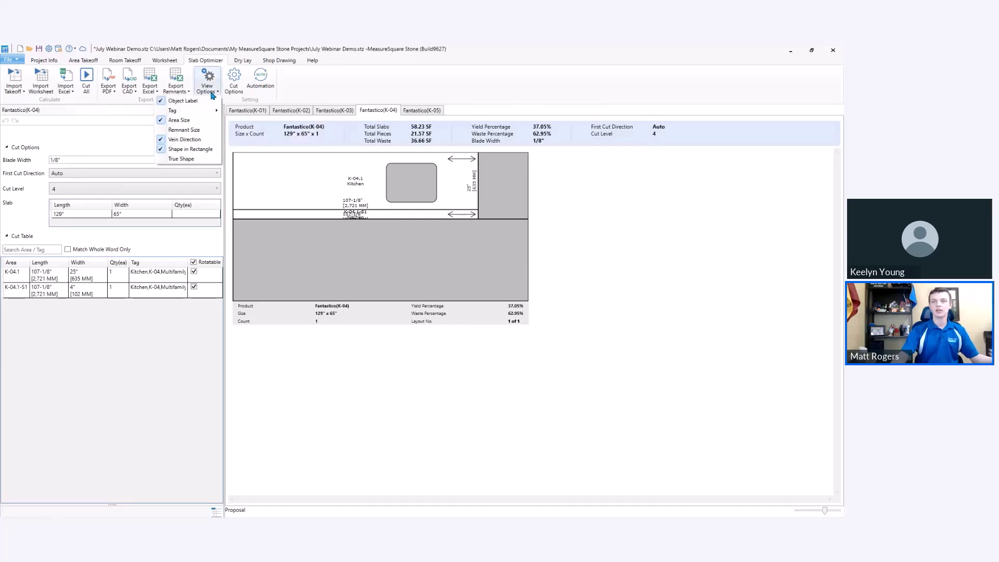
pyautogui.moveTo(210, 111)
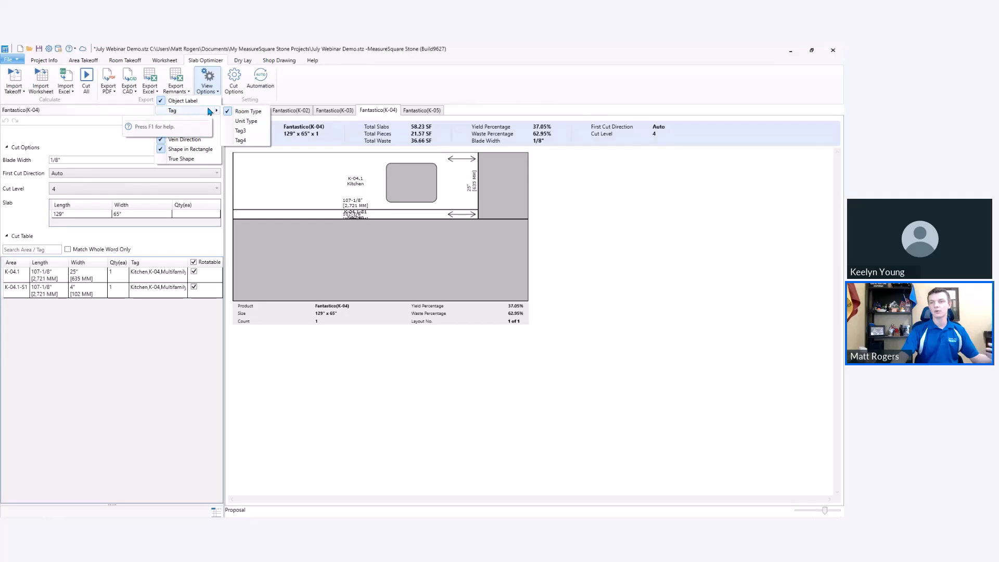
pyautogui.click(255, 123)
pyautogui.click(250, 111)
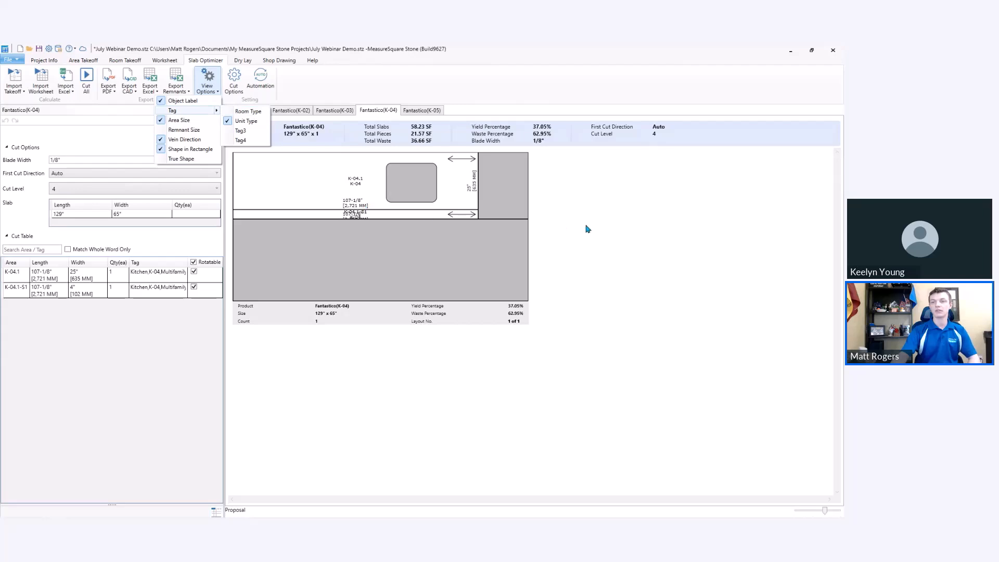
pyautogui.click(197, 121)
pyautogui.click(617, 235)
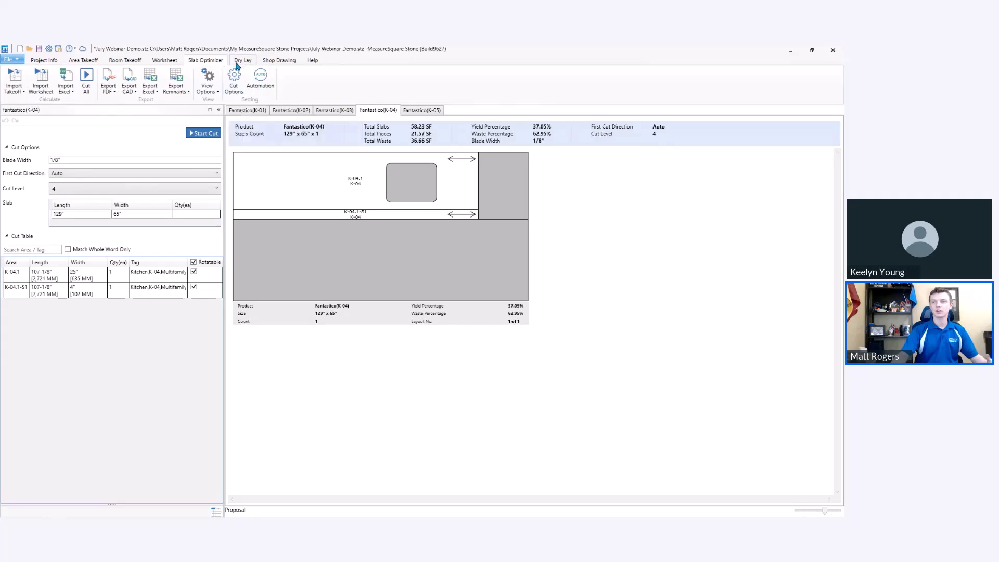
# In Dry Lay, place the remaining K-01 countertop and splash pieces on the Fantastico slab and shift the overlapping ones clear.
pyautogui.click(241, 60)
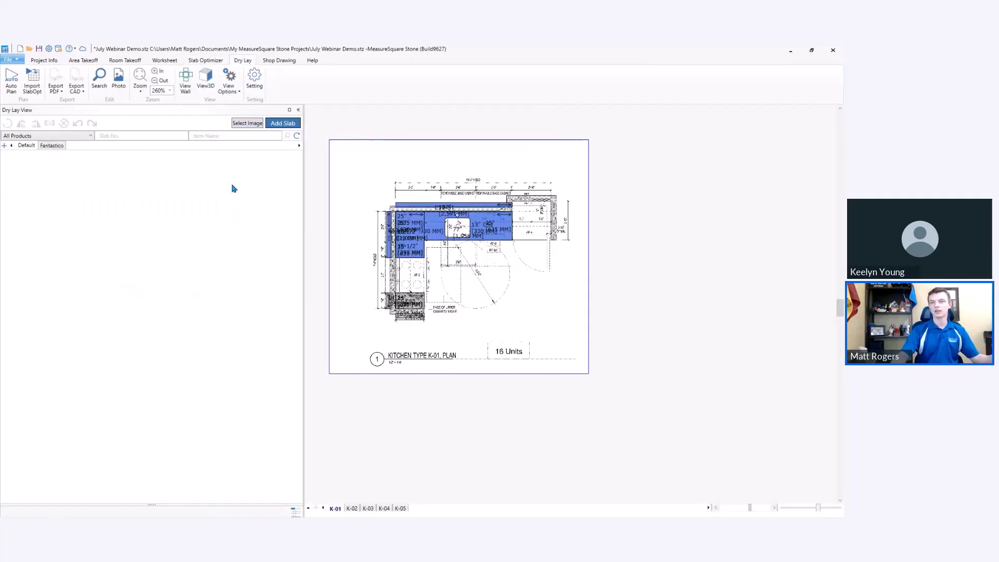
pyautogui.click(51, 146)
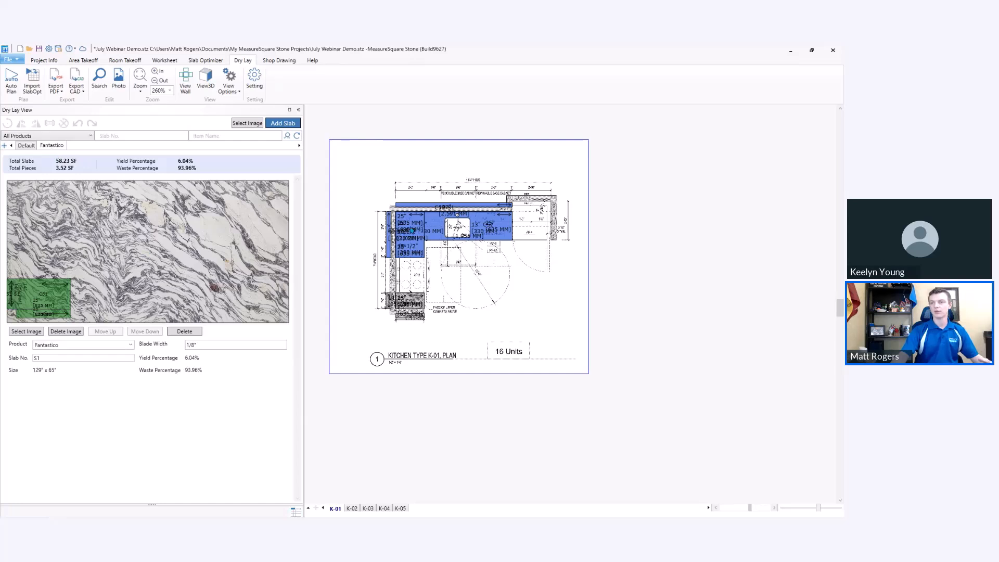
pyautogui.scroll(3, 413, 234)
pyautogui.click(400, 224)
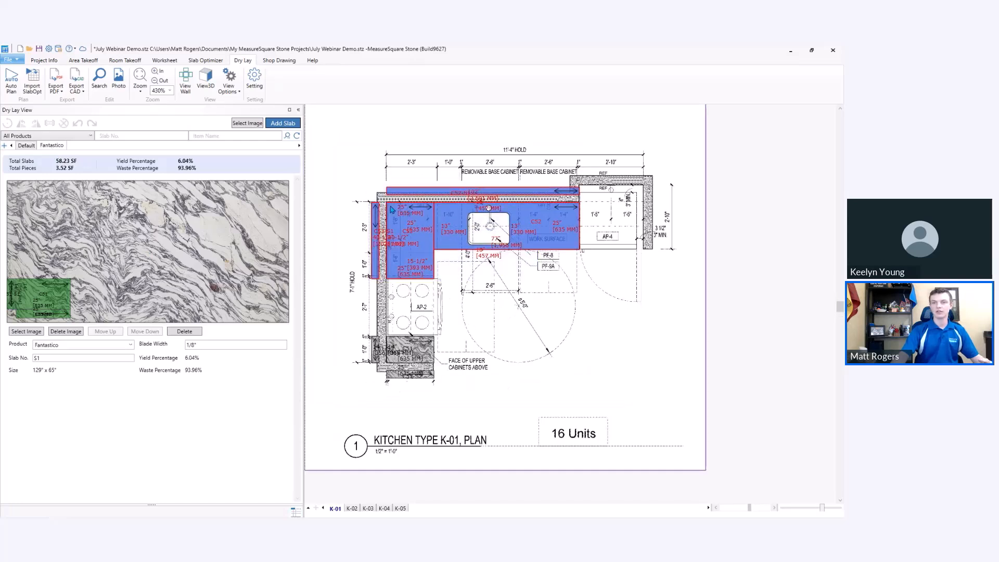
pyautogui.moveTo(400, 224); pyautogui.dragTo(41, 189)
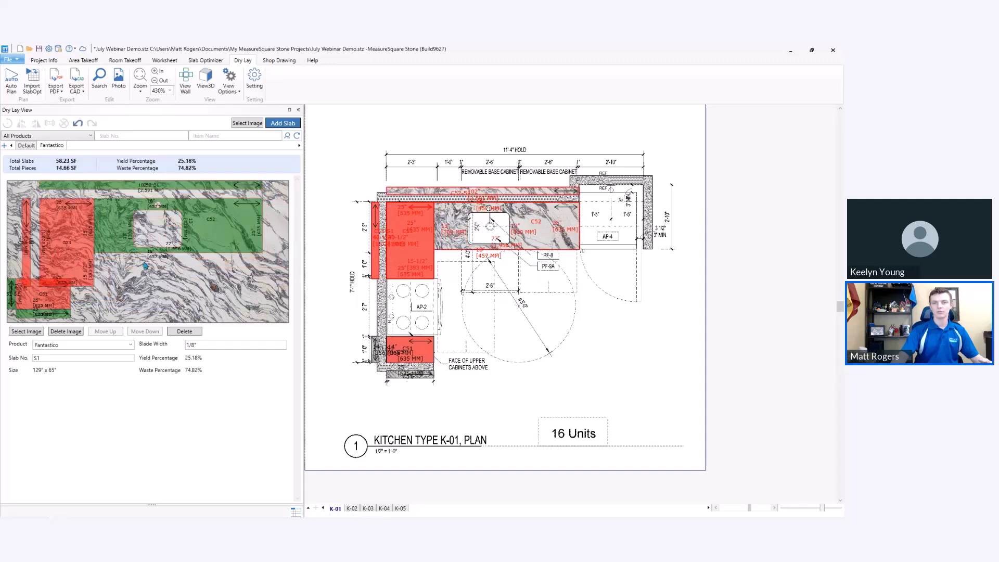
pyautogui.moveTo(71, 219)
pyautogui.mouseDown()
pyautogui.moveTo(28, 203)
pyautogui.moveTo(36, 185)
pyautogui.moveTo(26, 191)
pyautogui.moveTo(37, 189)
pyautogui.mouseUp()
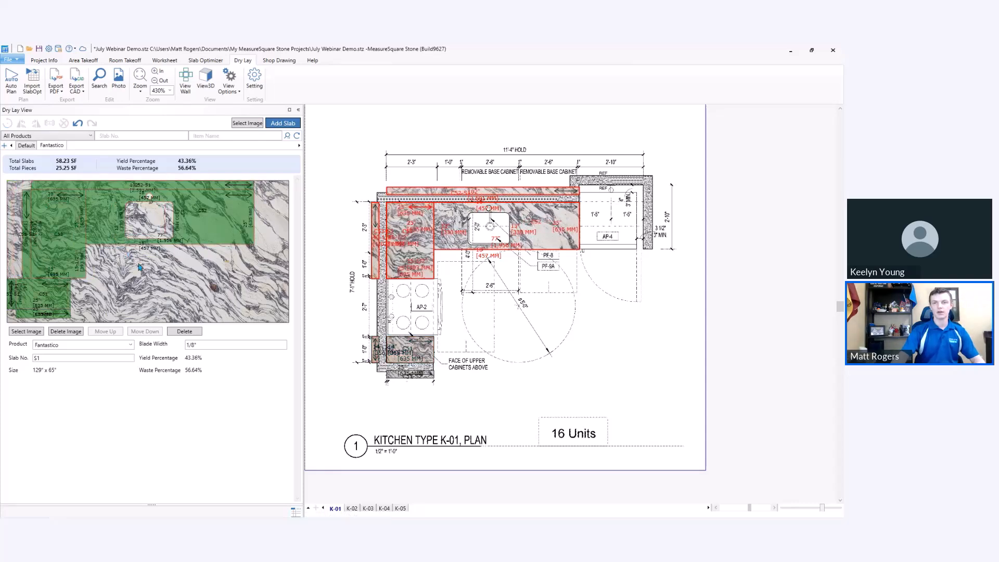
# Move the vertical splash strip beside C53 to the unused lower part of the slab and rotate it to horizontal.
pyautogui.rightClick(66, 240)
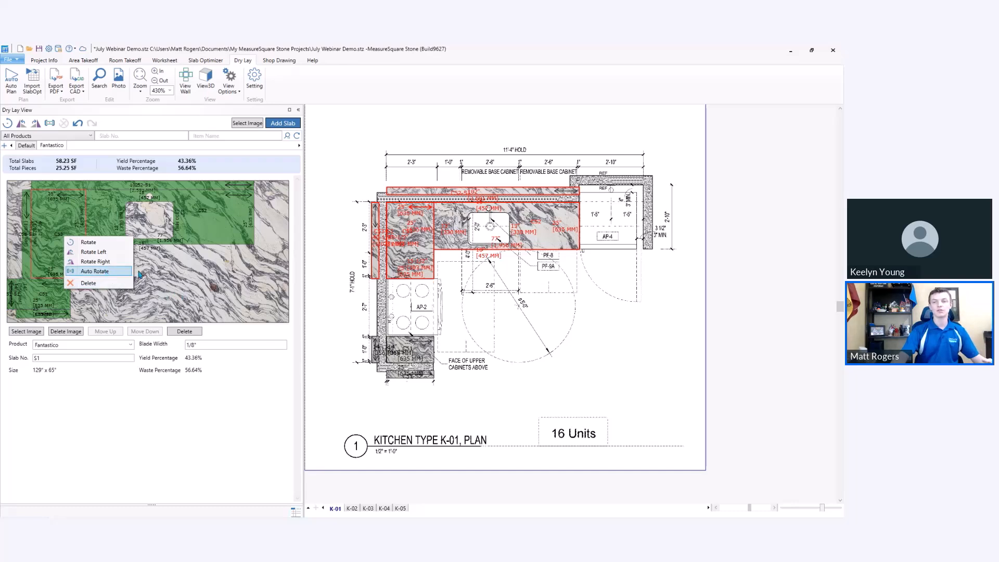
pyautogui.click(203, 277)
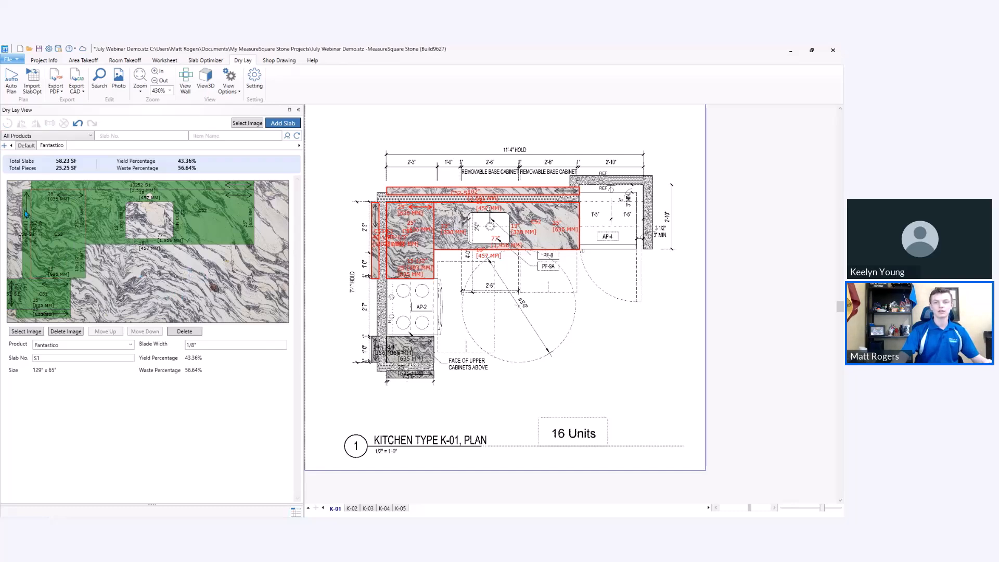
pyautogui.moveTo(25, 213); pyautogui.dragTo(192, 268)
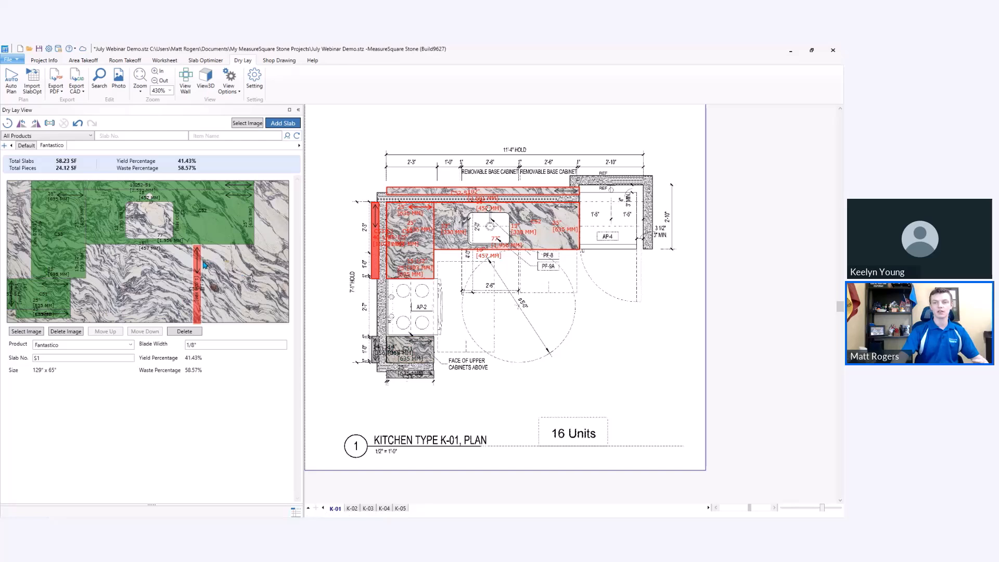
pyautogui.rightClick(198, 258)
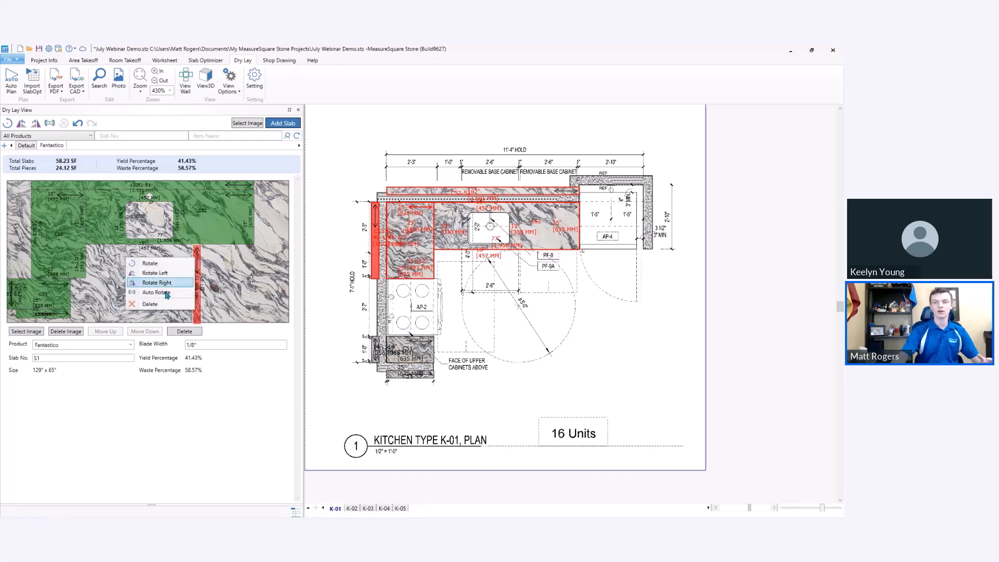
pyautogui.click(163, 296)
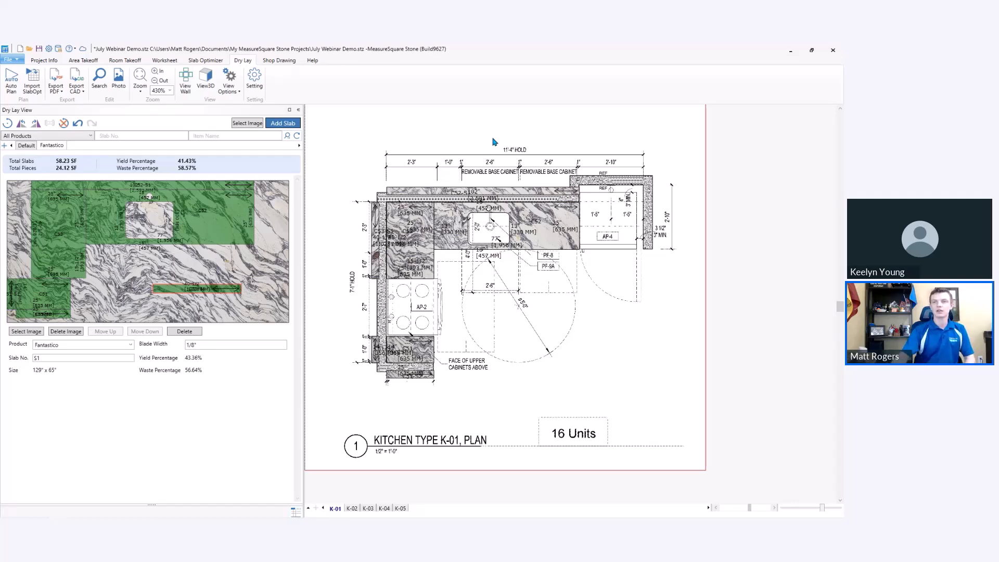
# Open the help page to view the support contacts and learning resources.
pyautogui.click(314, 62)
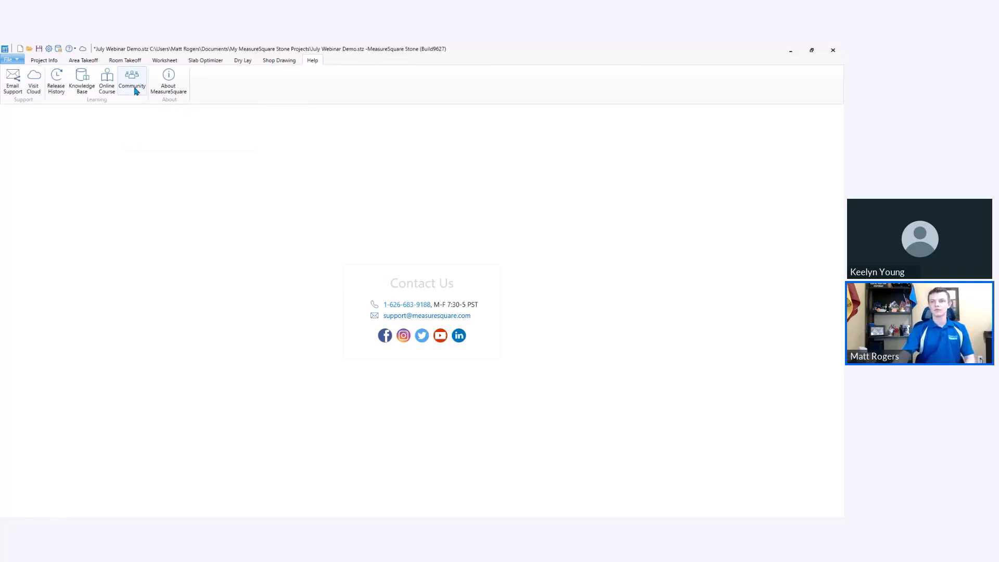
pyautogui.click(95, 62)
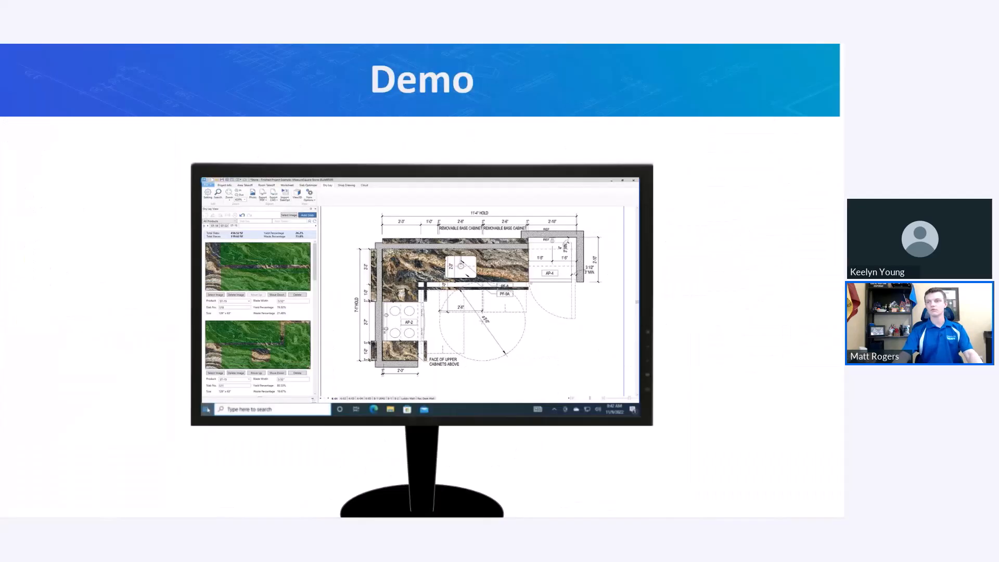
pyautogui.click(638, 159)
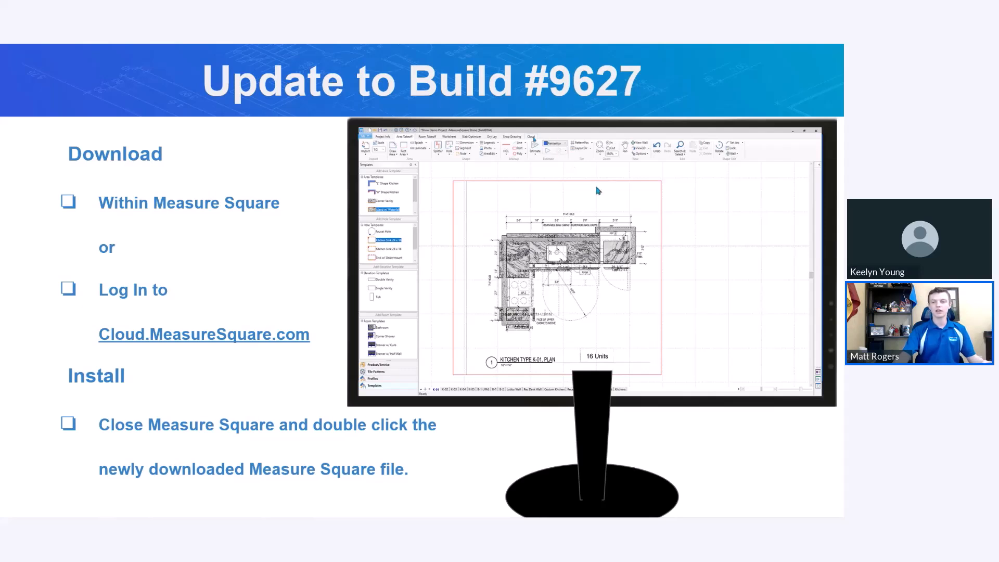
pyautogui.click(651, 185)
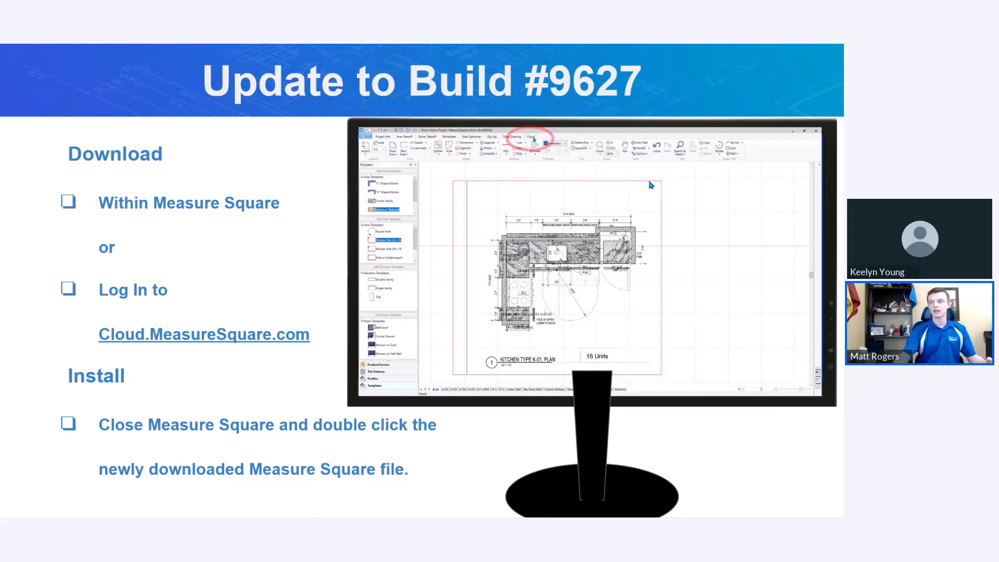
pyautogui.click(651, 185)
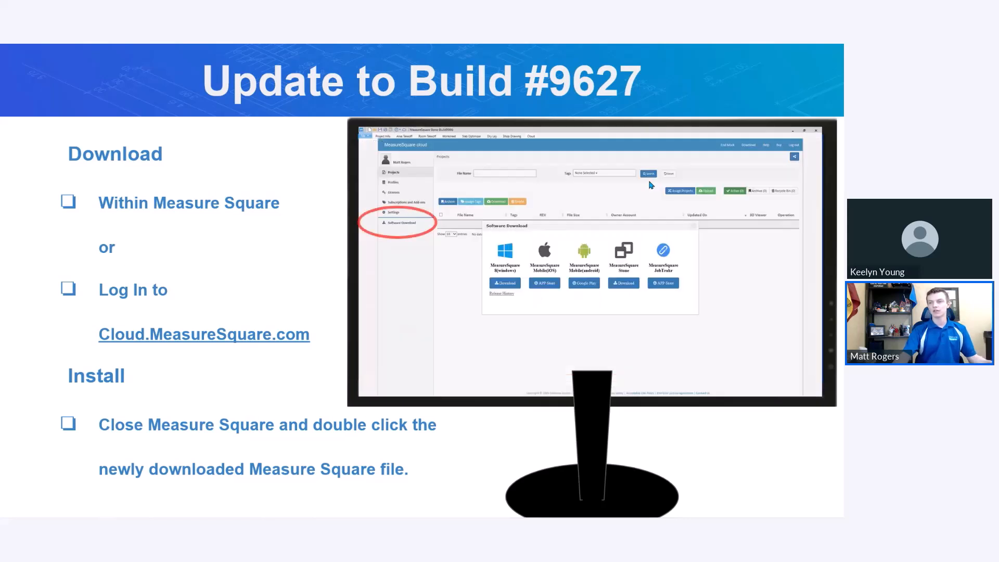
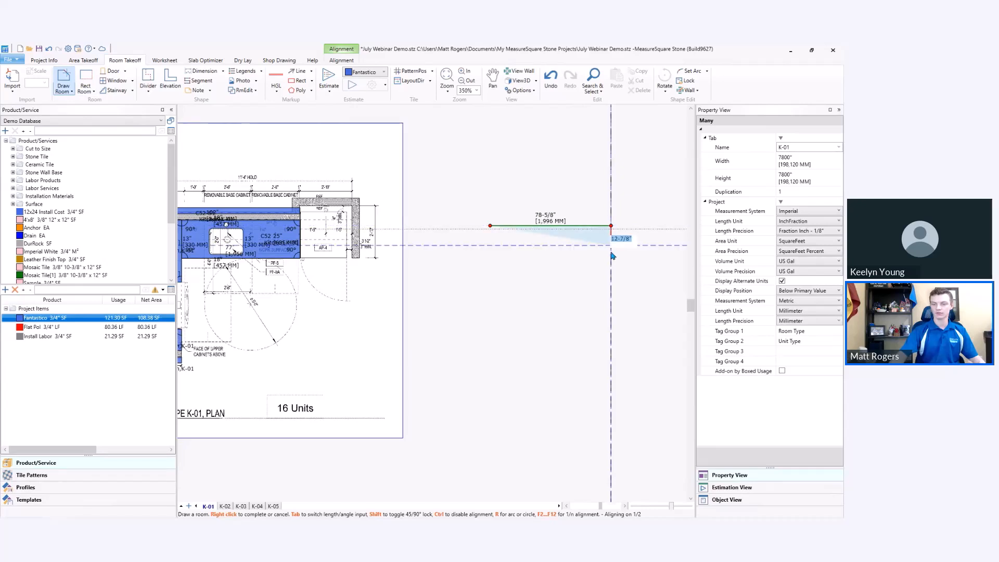
# Finish drawing the L-shaped room beside the plan with a 60" right side, a 40" step, and remaining sides about 22-5/8" and 38-5/8".
pyautogui.press('Return')
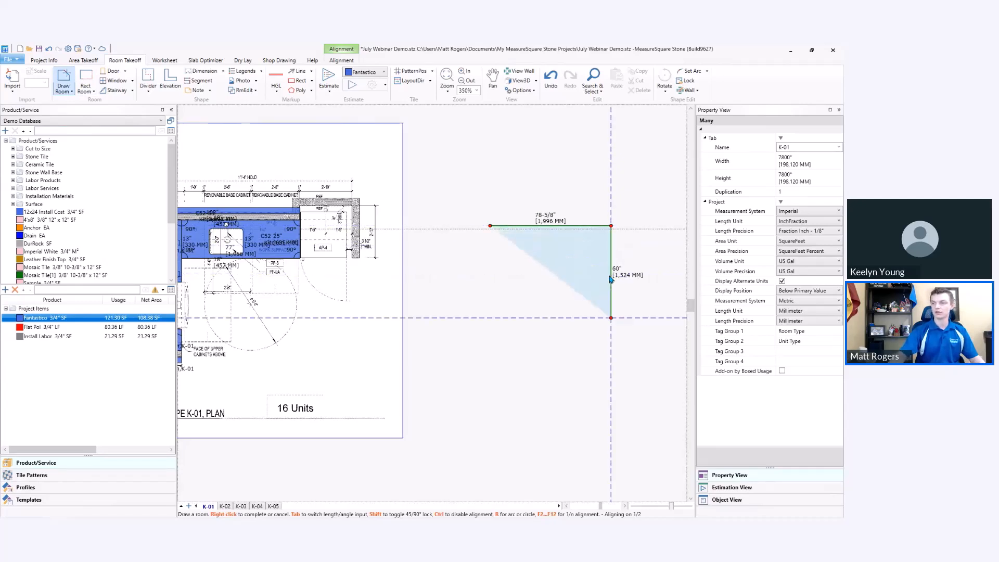
pyautogui.write('40')
pyautogui.press('Return')
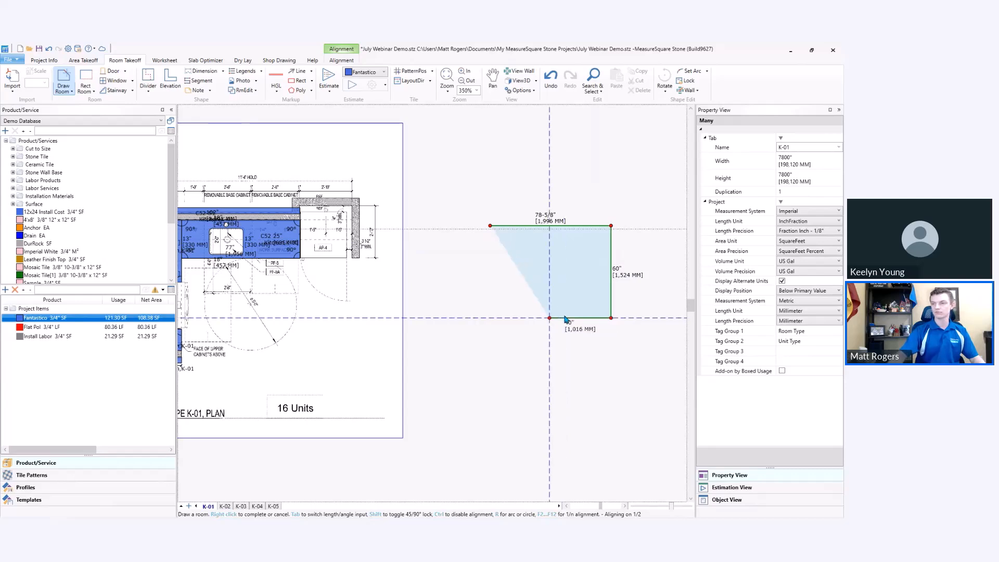
pyautogui.click(550, 352)
pyautogui.click(486, 352)
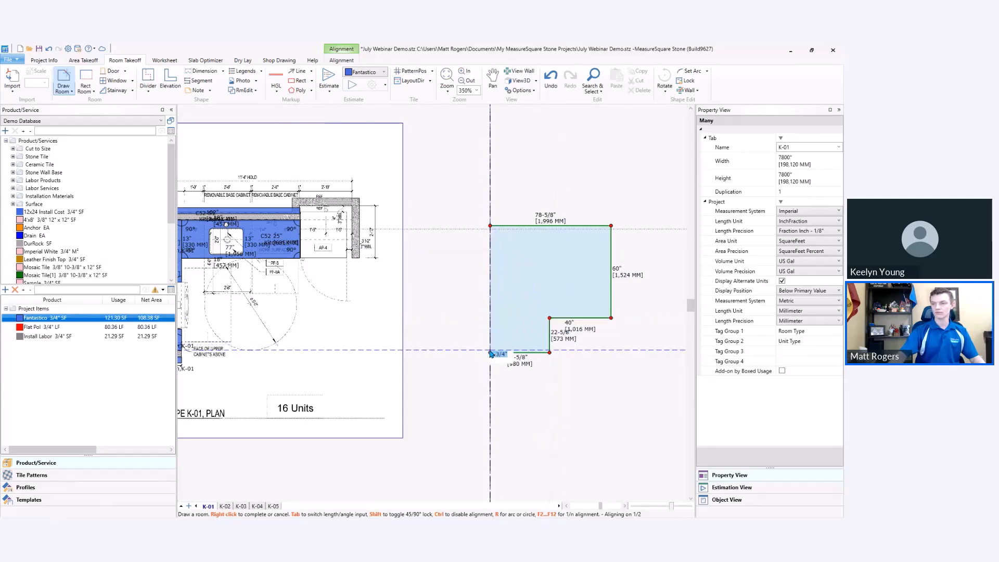
pyautogui.rightClick(542, 393)
pyautogui.rightClick(592, 373)
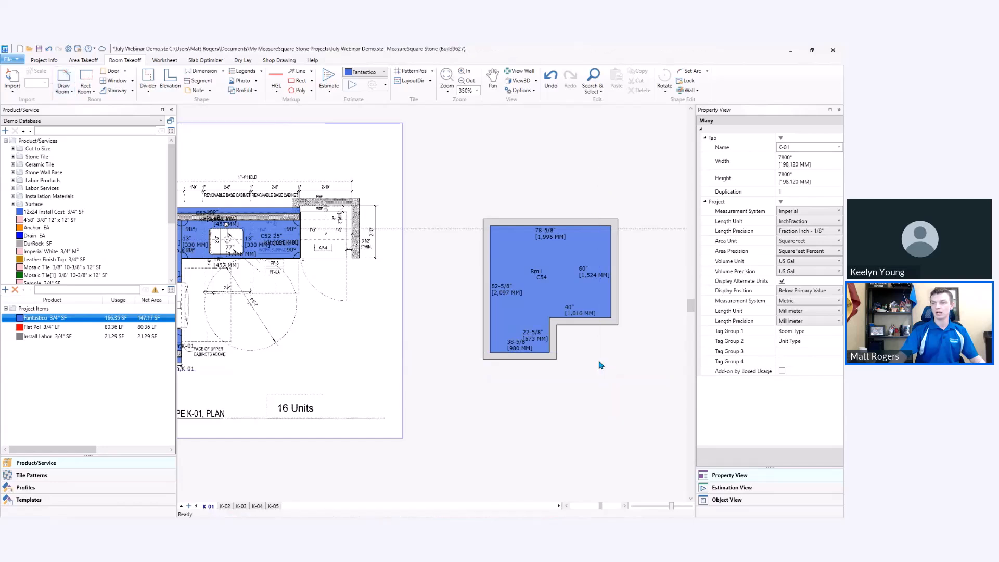
pyautogui.moveTo(608, 350); pyautogui.dragTo(578, 357, button='middle')
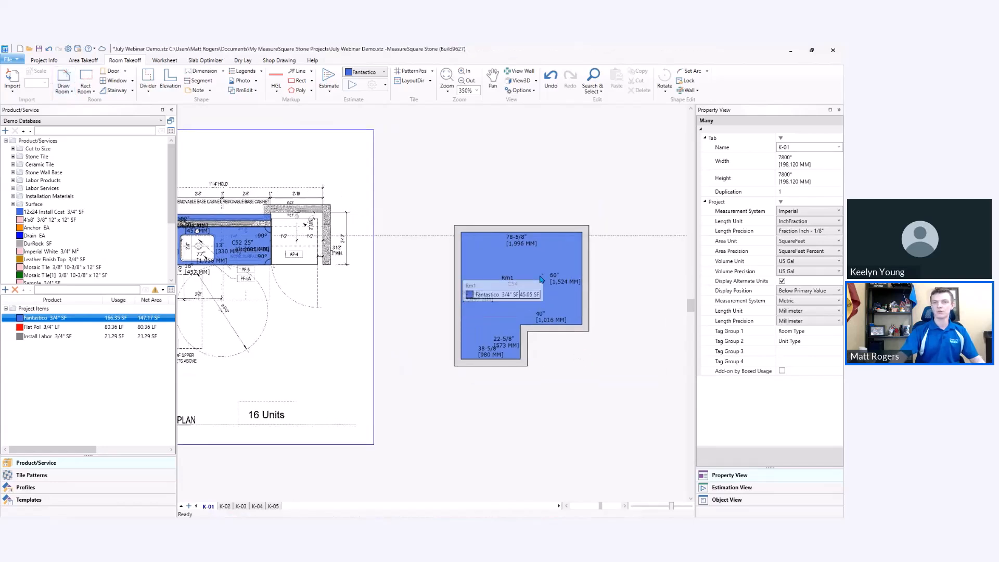
# Draw a vertical elevation line through the room that separates a strip about 30" wide along its right side.
pyautogui.click(170, 79)
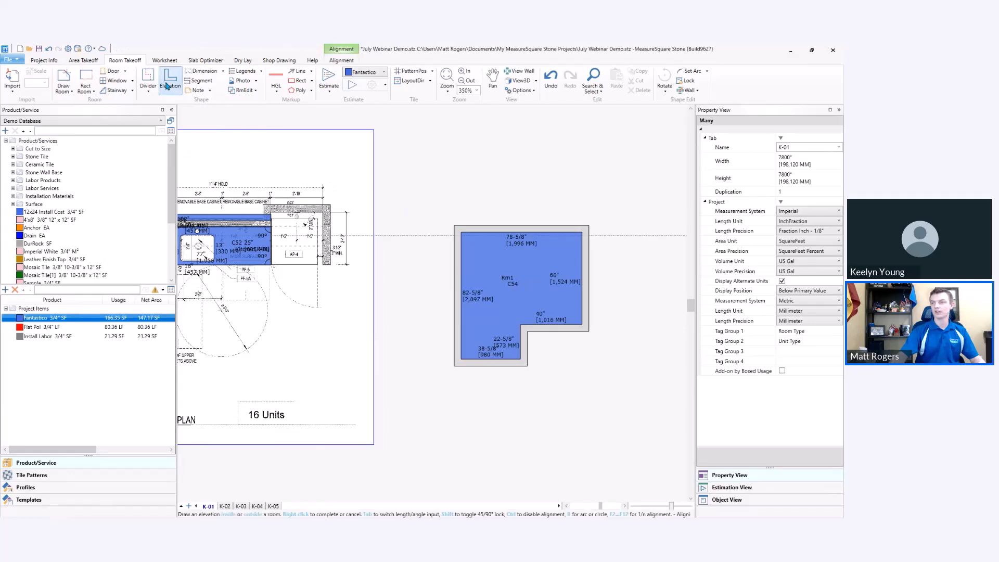
pyautogui.click(536, 233)
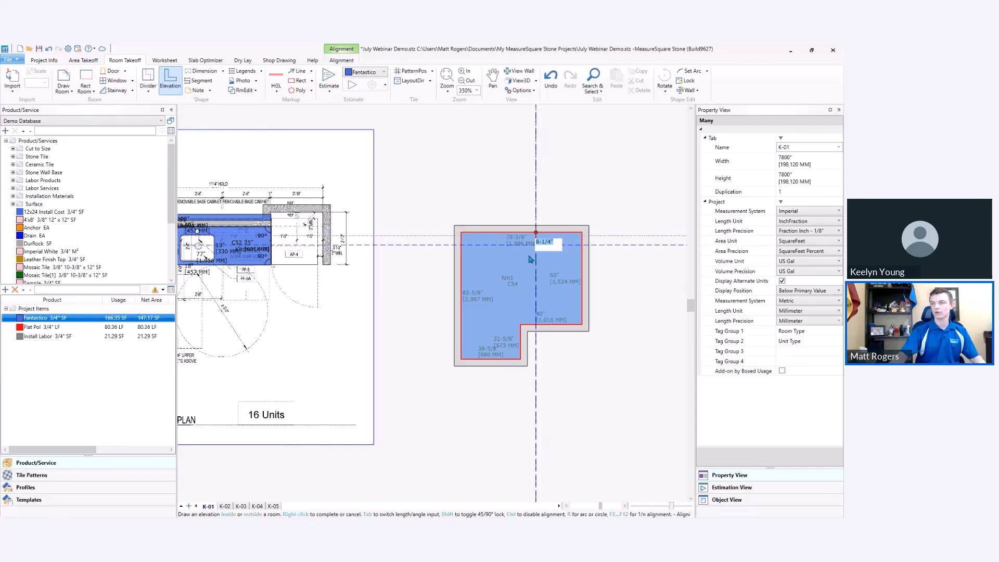
pyautogui.click(537, 325)
pyautogui.rightClick(566, 363)
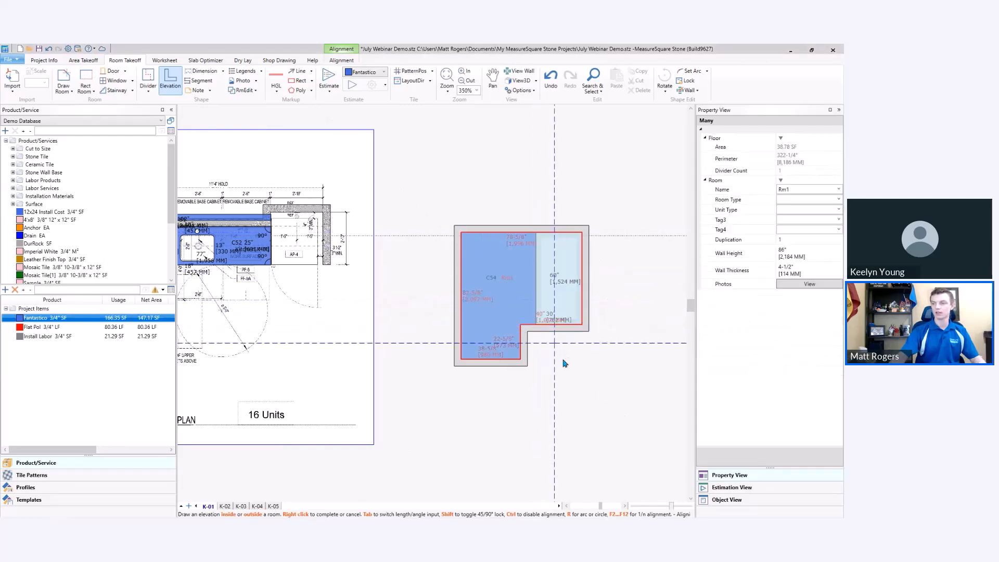
# Set the wall height of the separated elevation strip to 18".
pyautogui.click(558, 291)
pyautogui.click(796, 253)
pyautogui.write('18')
pyautogui.press('Return')
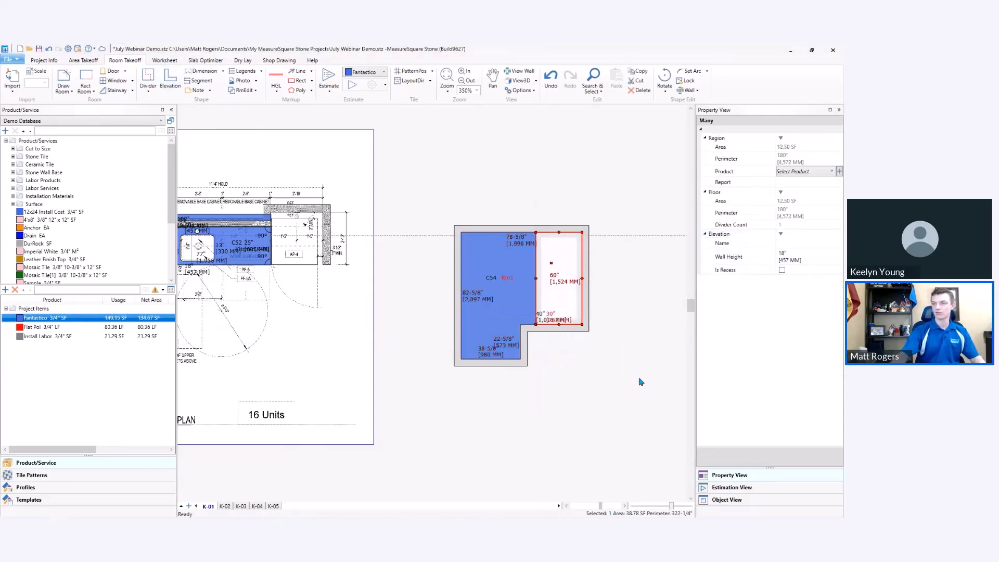
pyautogui.click(624, 368)
# Move the room's left wall outward until the top side is about 100-7/8" long.
pyautogui.click(503, 292)
pyautogui.moveTo(461, 296); pyautogui.dragTo(427, 294)
pyautogui.click(550, 367)
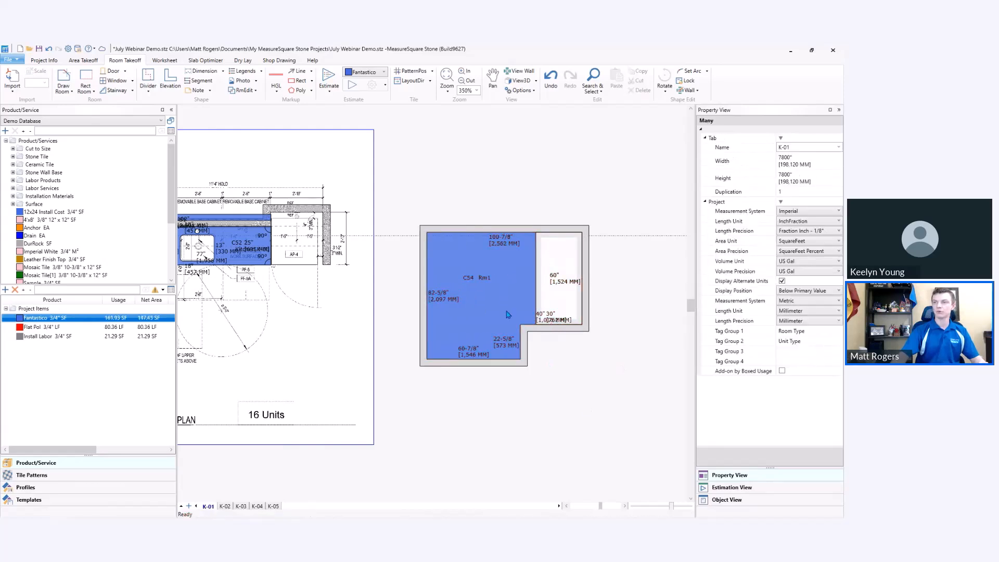
# Display the room's wall elevations and add a horizontal wall stack at a distance of 6" to wall #5.
pyautogui.click(508, 292)
pyautogui.click(519, 71)
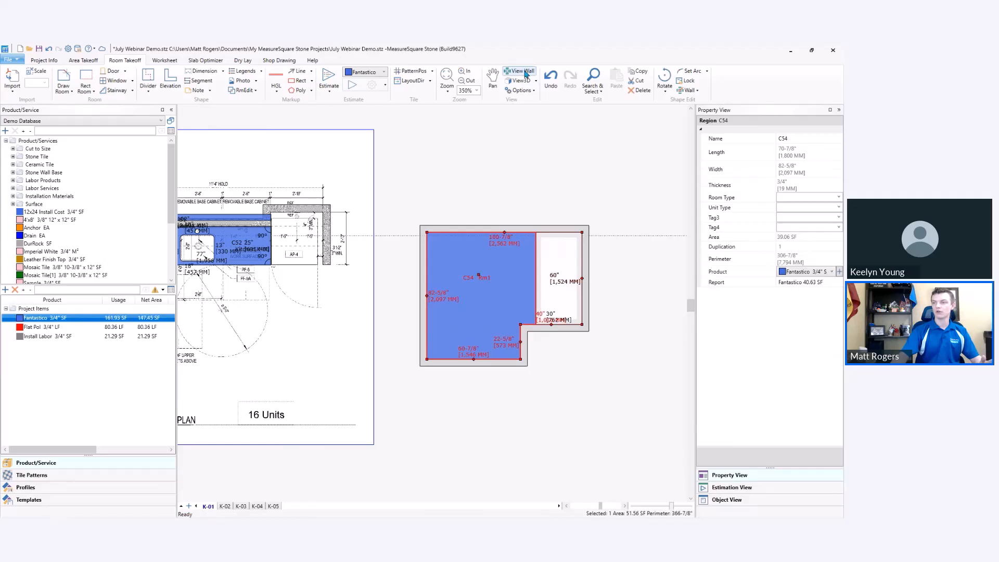
pyautogui.scroll(-5, 524, 155)
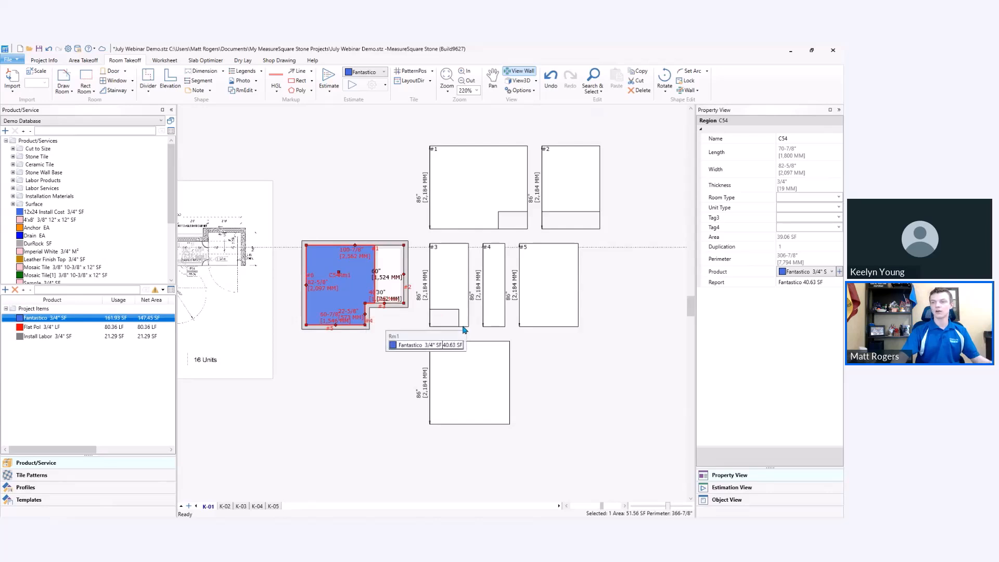
pyautogui.click(686, 91)
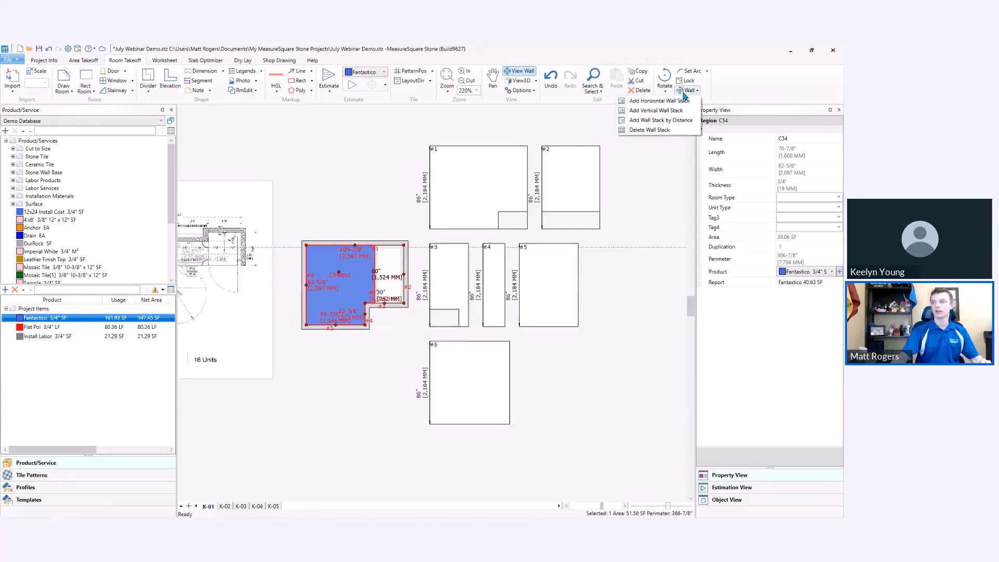
pyautogui.click(674, 123)
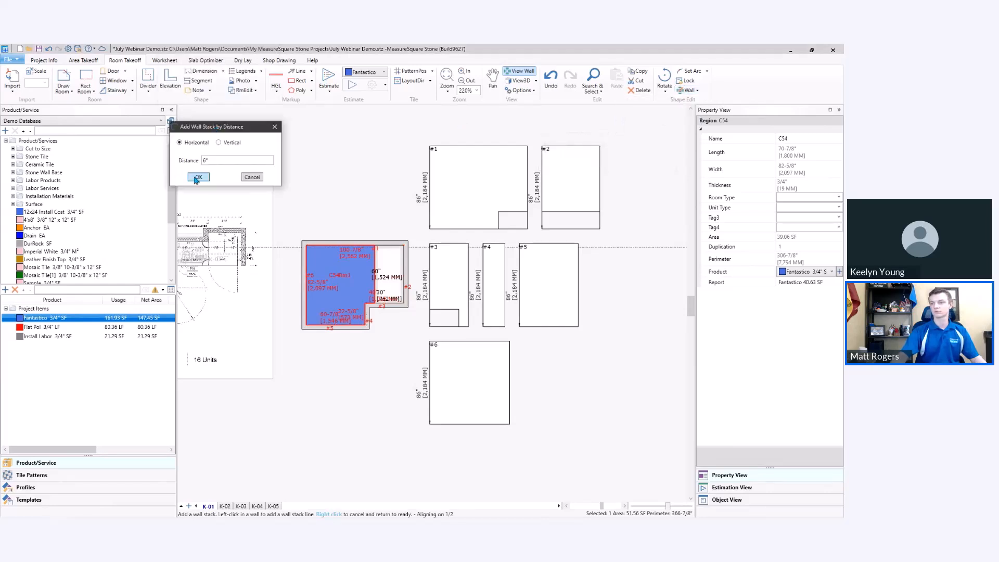
pyautogui.click(197, 177)
pyautogui.click(545, 315)
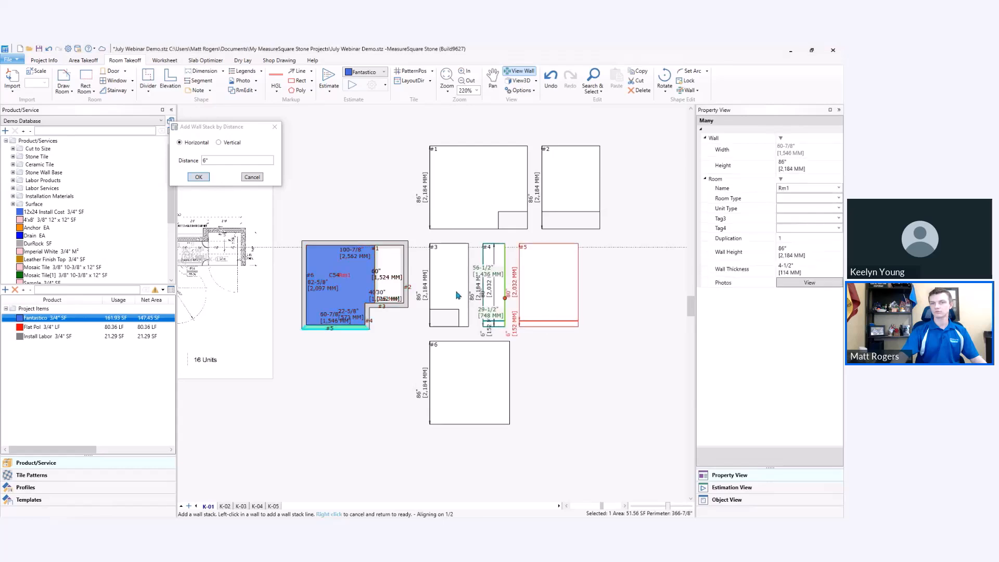
pyautogui.click(252, 177)
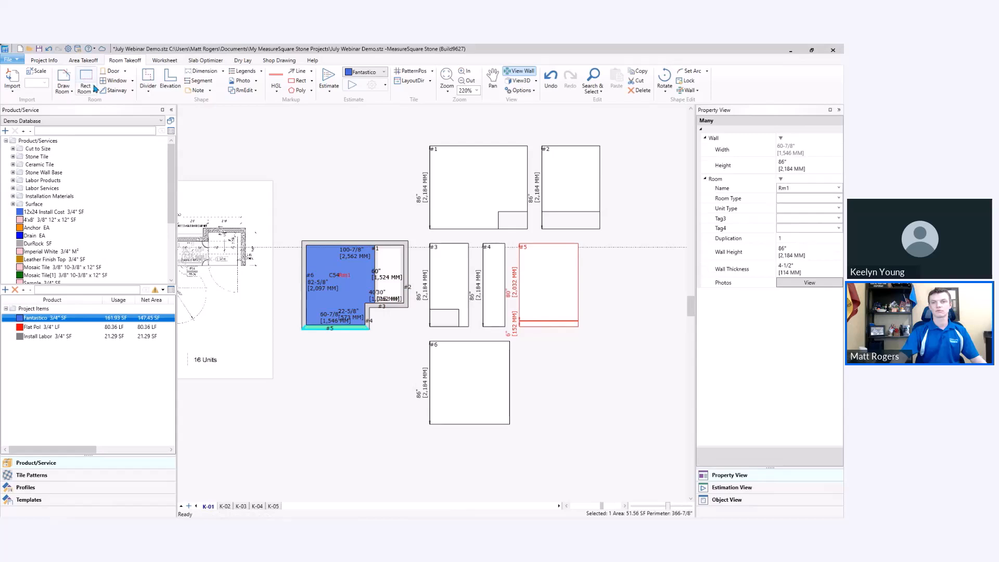
# Apply Silver Screen 3/8" 6" x 12" tile to the 6" stack on wall #5 and paste that wall profile to all walls.
pyautogui.click(13, 156)
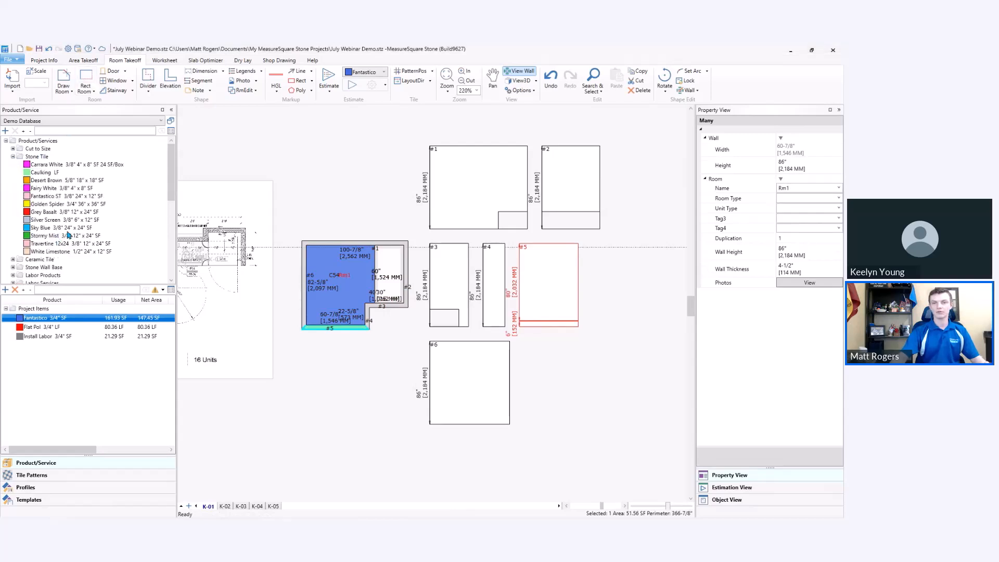
pyautogui.moveTo(52, 224); pyautogui.dragTo(554, 341)
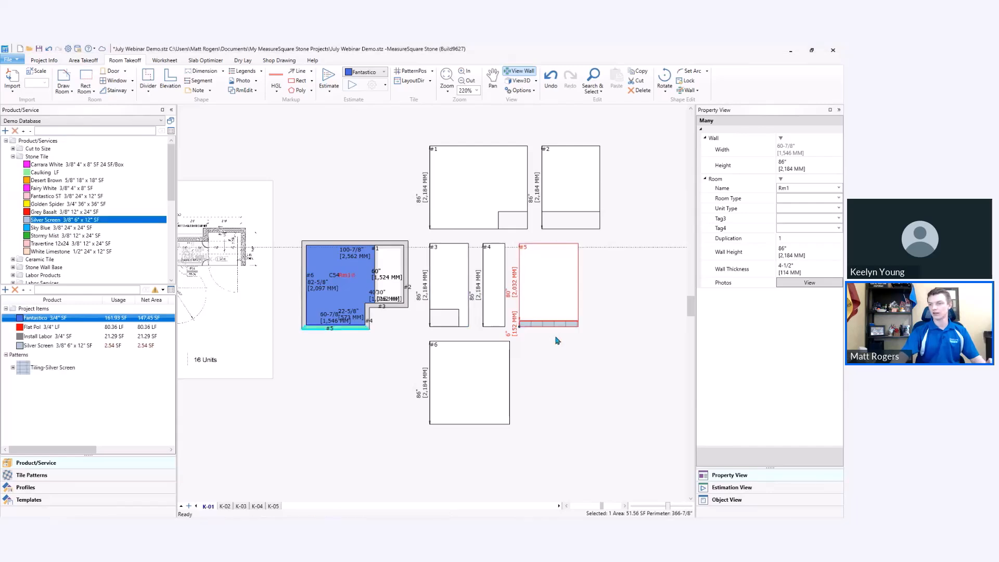
pyautogui.rightClick(545, 297)
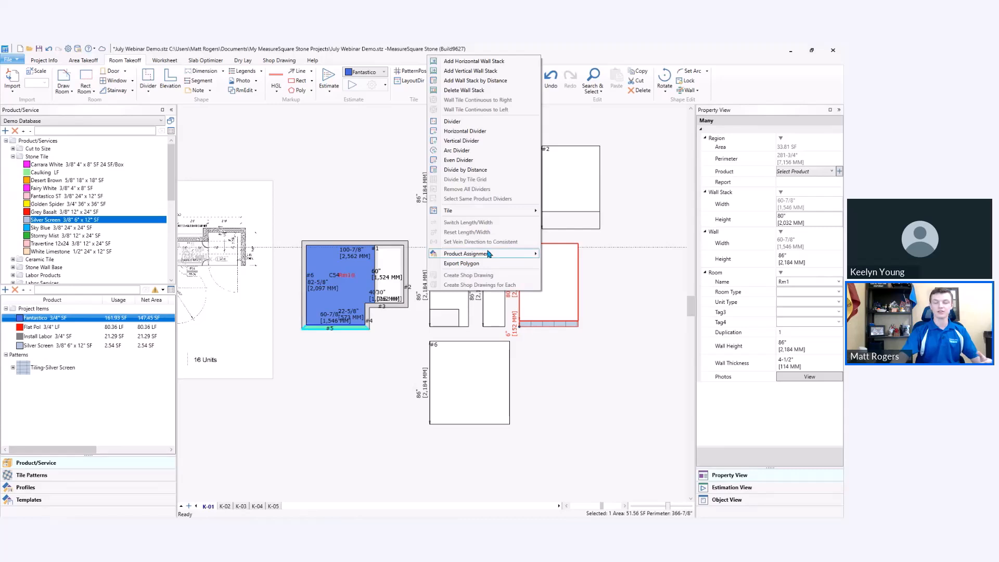
pyautogui.moveTo(489, 253)
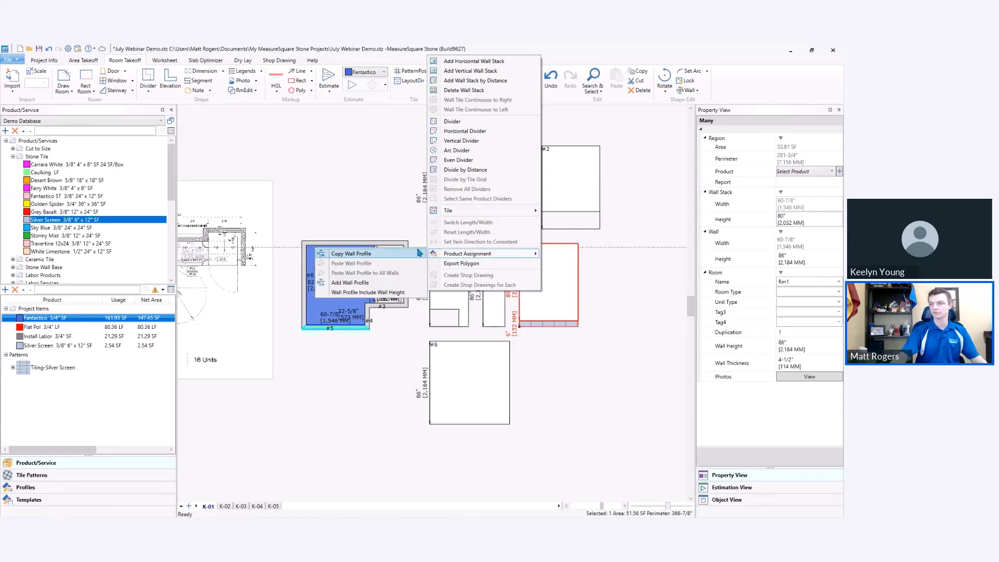
pyautogui.rightClick(547, 261)
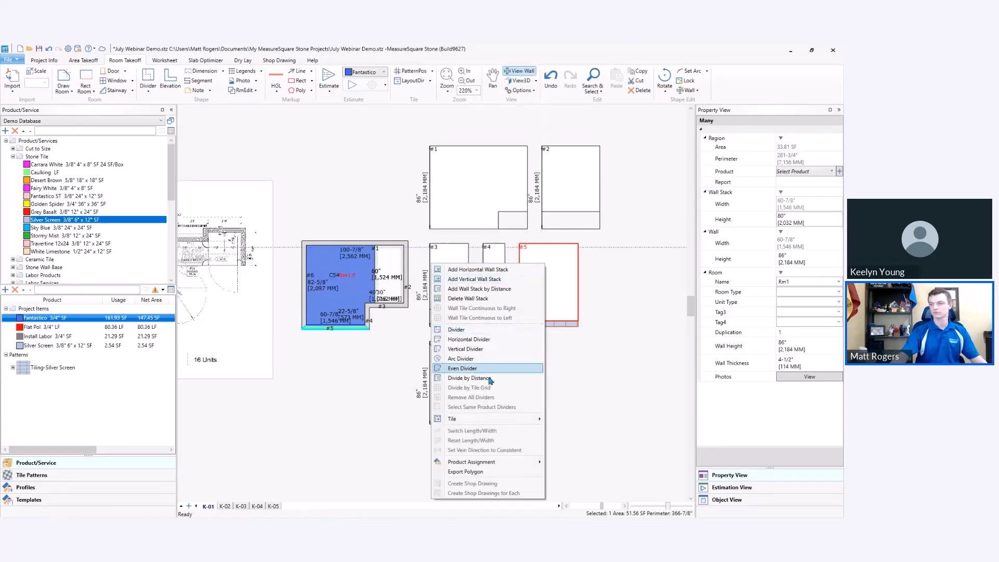
pyautogui.moveTo(478, 463)
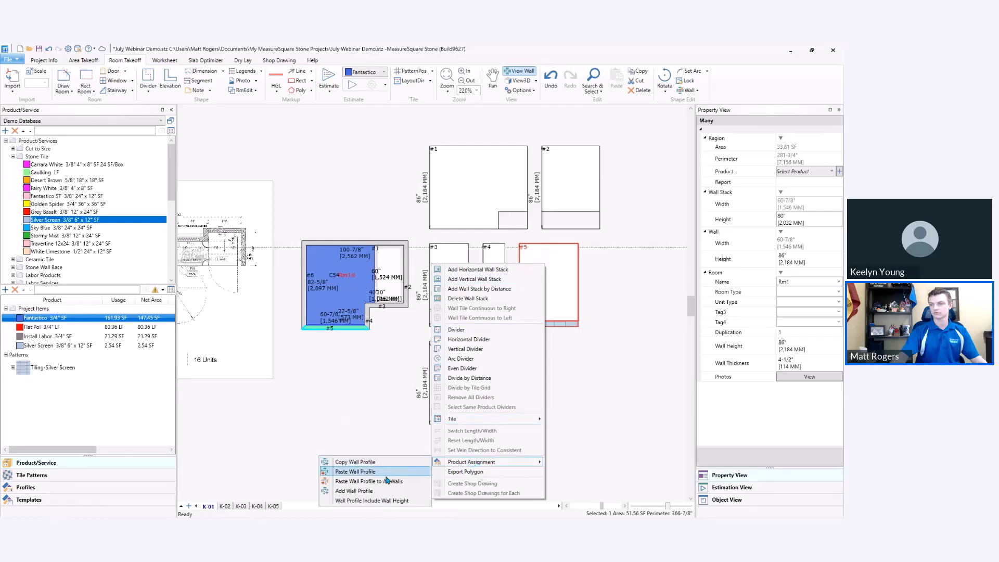
pyautogui.click(359, 472)
# Replace the Fantastico on the room's main floor region with Stormy Mist 3/8" 12" x 24" tile.
pyautogui.click(603, 365)
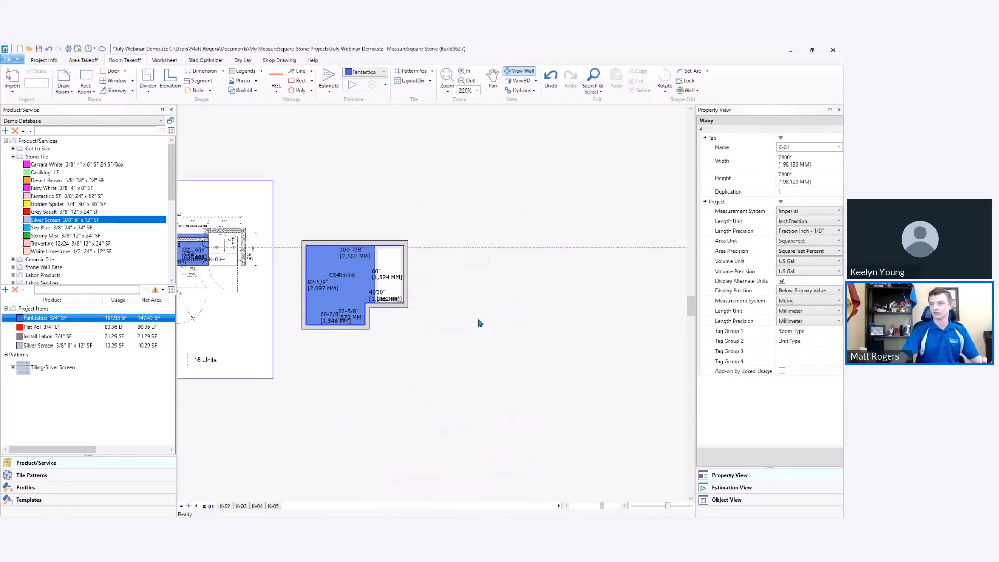
pyautogui.click(355, 297)
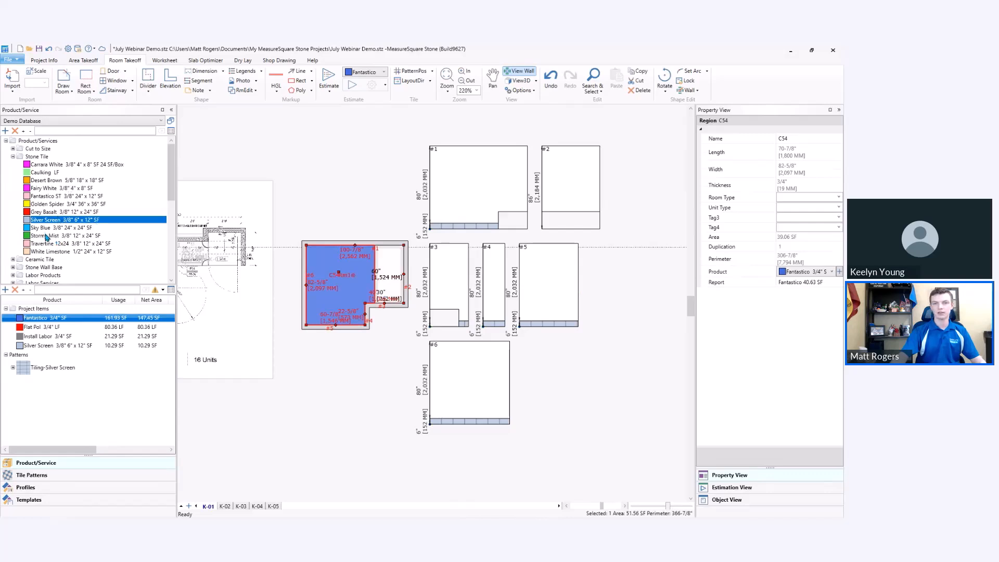
pyautogui.moveTo(45, 236); pyautogui.dragTo(337, 336)
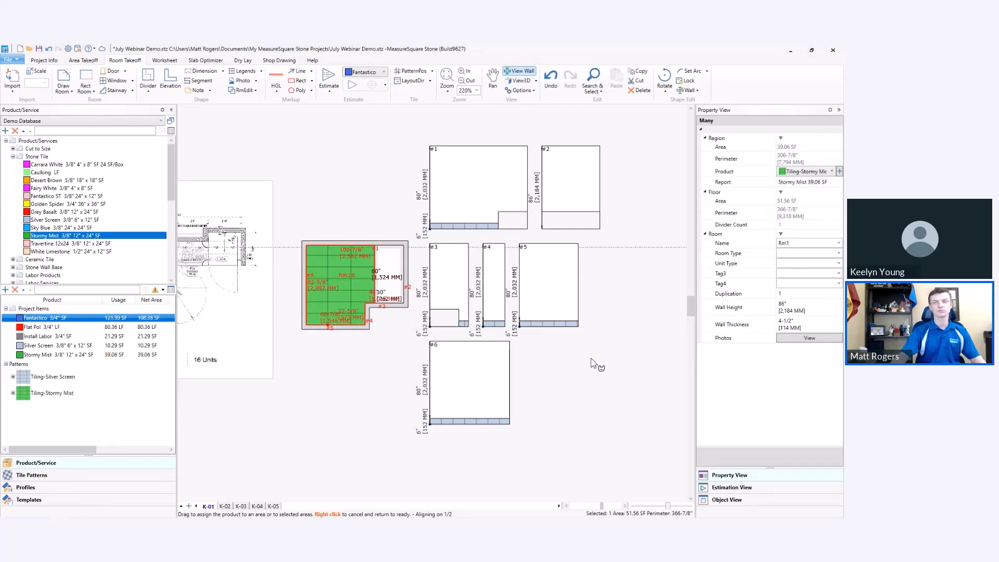
# Add vertical wall stacks to walls #1 and #3 at the edge of the 30" wide elevation strip.
pyautogui.click(688, 91)
pyautogui.click(653, 110)
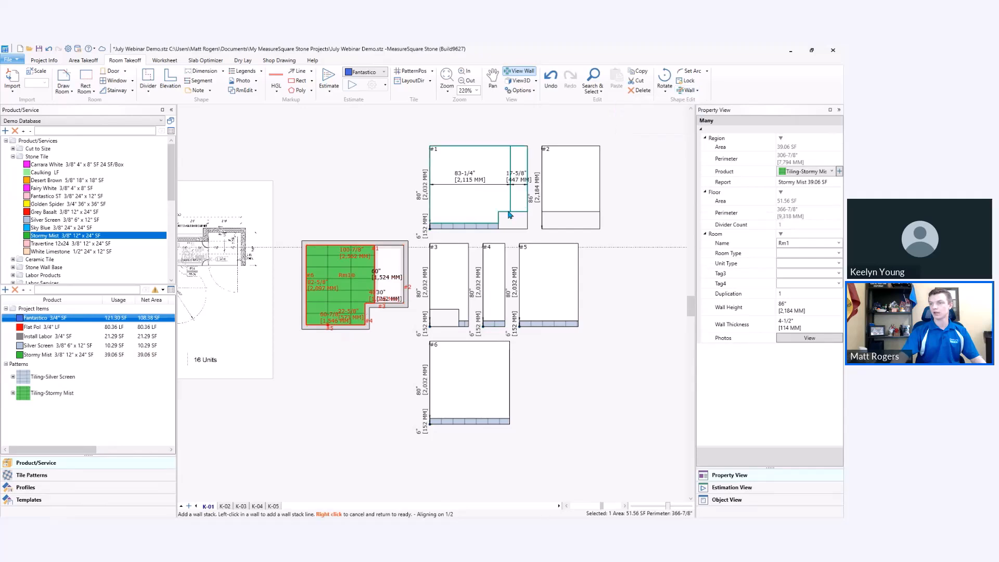
pyautogui.click(495, 227)
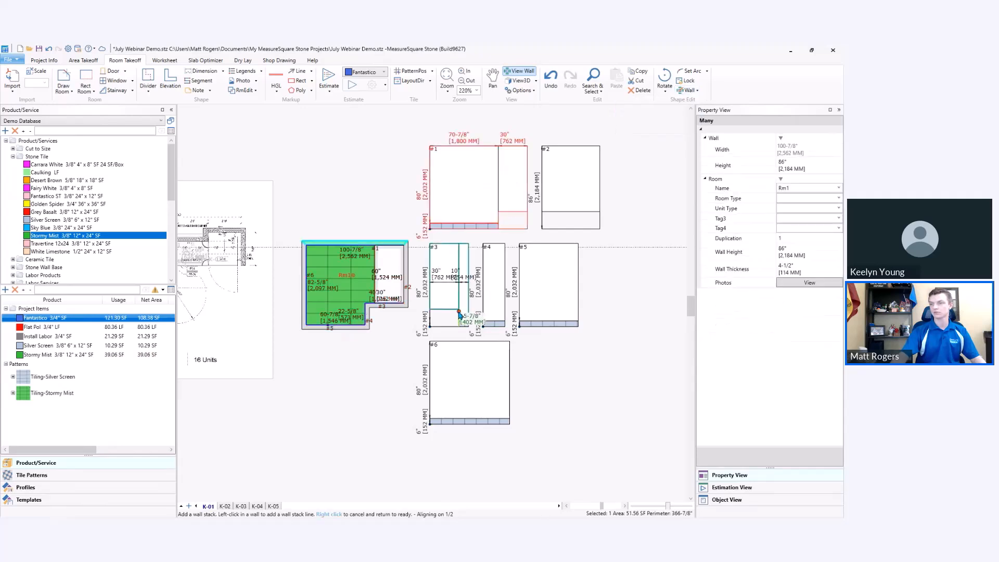
pyautogui.click(459, 316)
pyautogui.rightClick(605, 284)
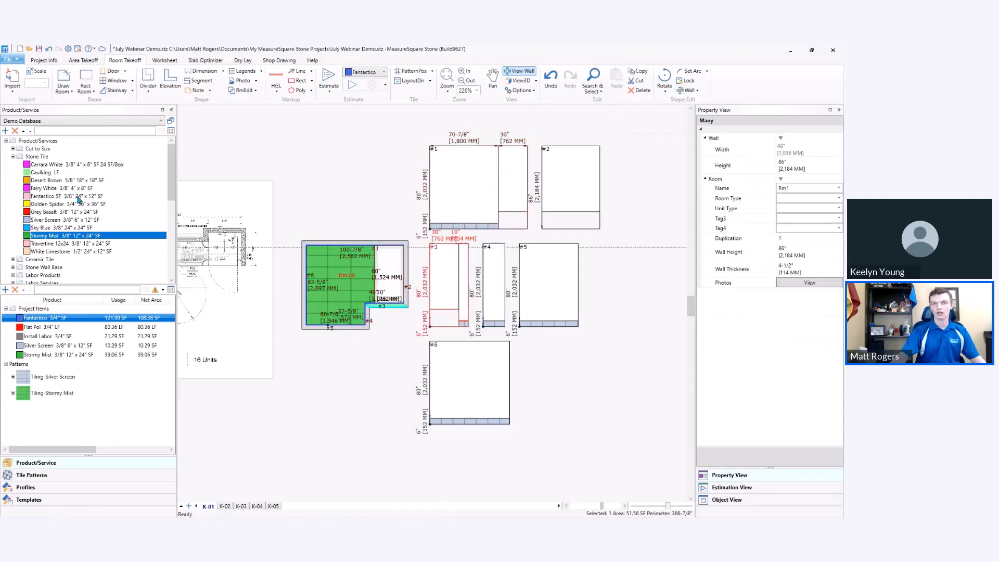
pyautogui.click(55, 131)
pyautogui.write('ct-31')
pyautogui.press('BackSpace')
pyautogui.press('BackSpace')
pyautogui.press('BackSpace')
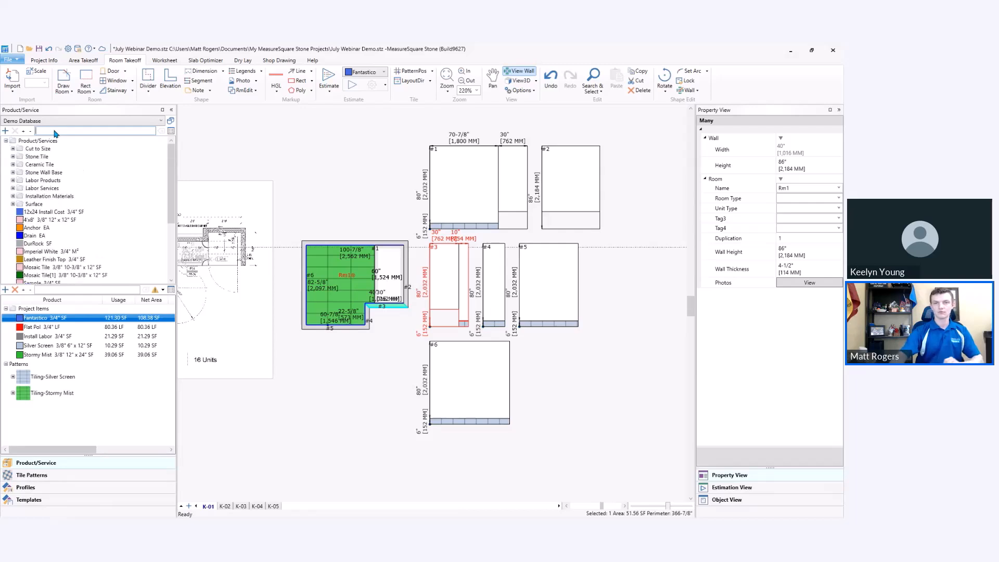
# Apply Fairy White 3/8" 4" x 8" tile to the 30" wide wall sections above the elevation strip on walls #1 and #3.
pyautogui.click(13, 156)
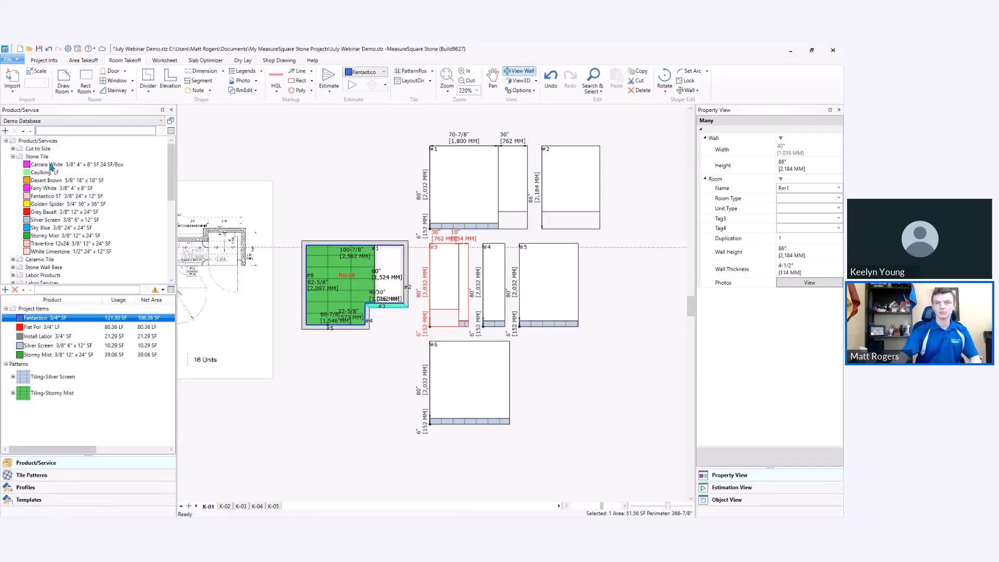
pyautogui.moveTo(51, 190); pyautogui.dragTo(506, 192)
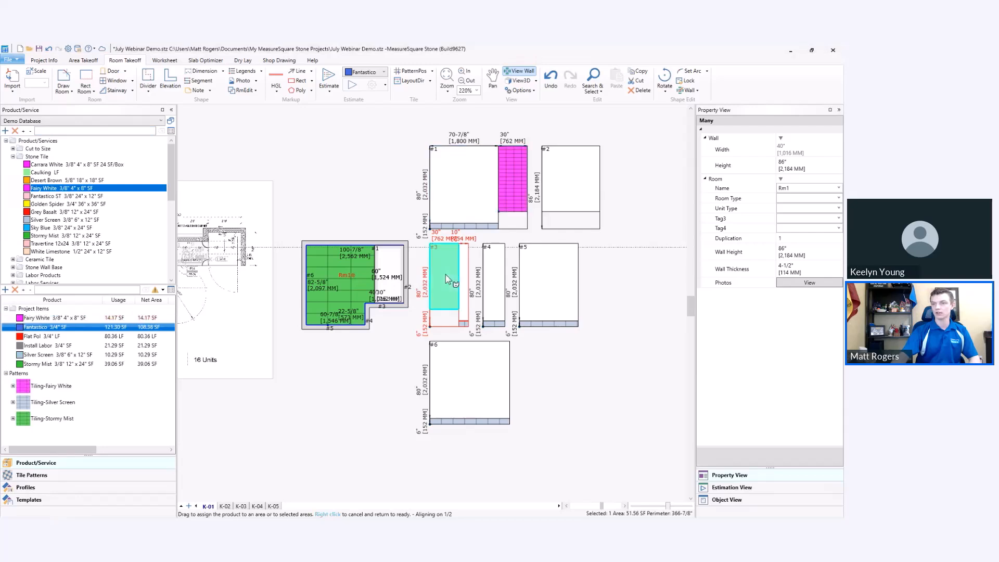
pyautogui.click(446, 274)
pyautogui.rightClick(610, 287)
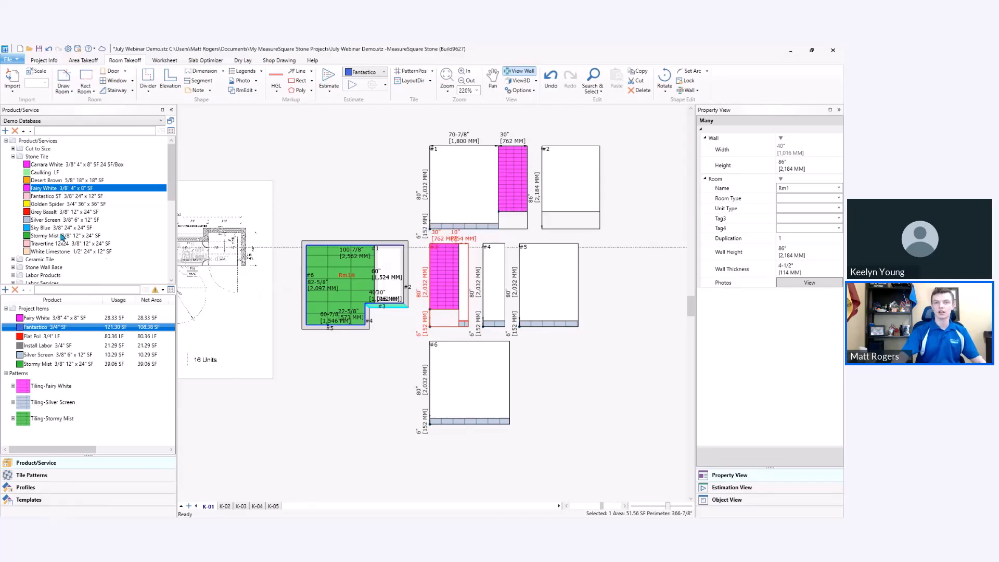
# Apply the cut-to-size stone Panda Calacatta 3/4" to the upper section of wall #2.
pyautogui.click(13, 149)
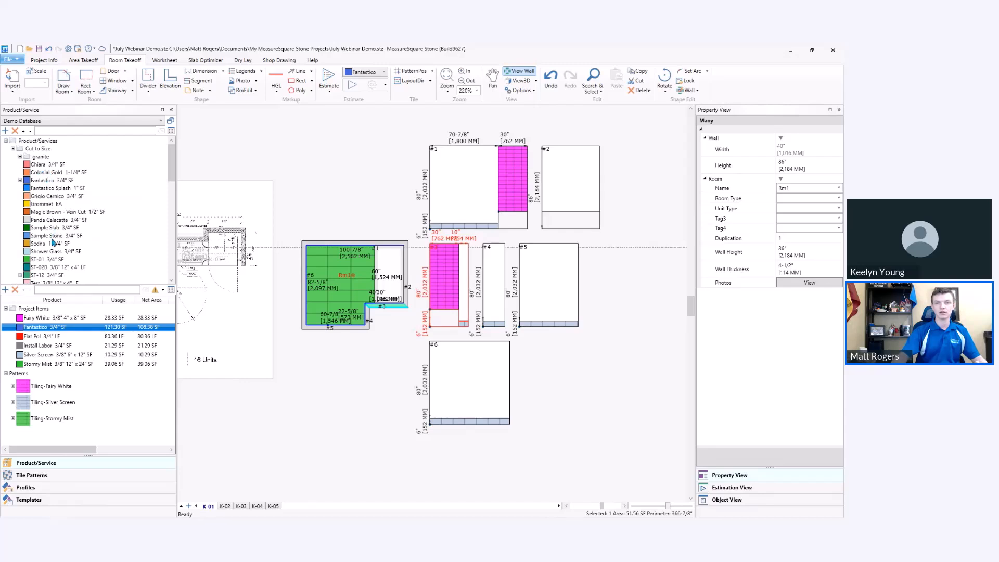
pyautogui.moveTo(47, 223); pyautogui.dragTo(572, 184)
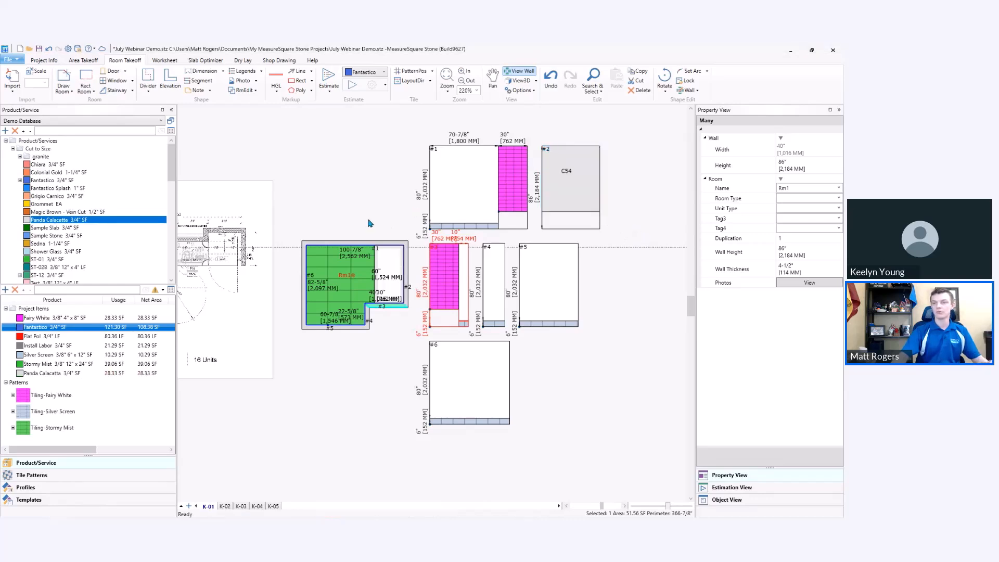
pyautogui.click(349, 222)
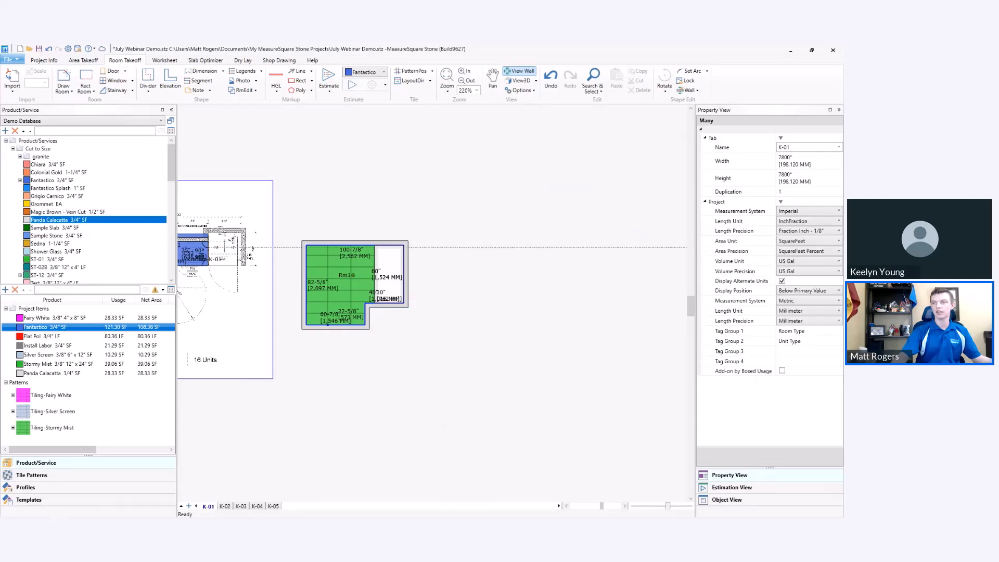
# Select room Rm1 and inspect its tiled walls, stone panel and floor from several angles in the 3D view.
pyautogui.moveTo(455, 224); pyautogui.dragTo(307, 360)
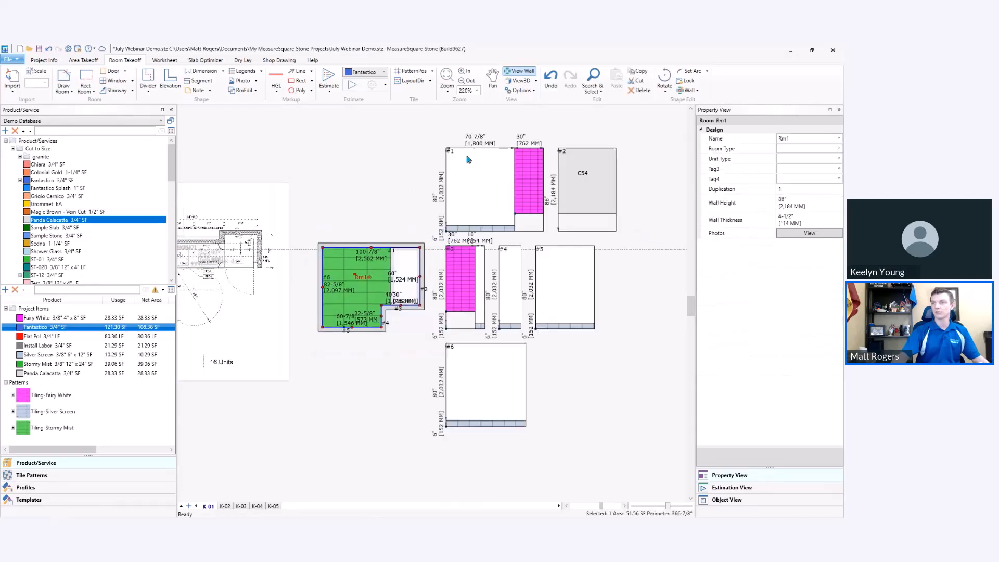
pyautogui.click(515, 81)
pyautogui.moveTo(359, 389); pyautogui.dragTo(307, 396)
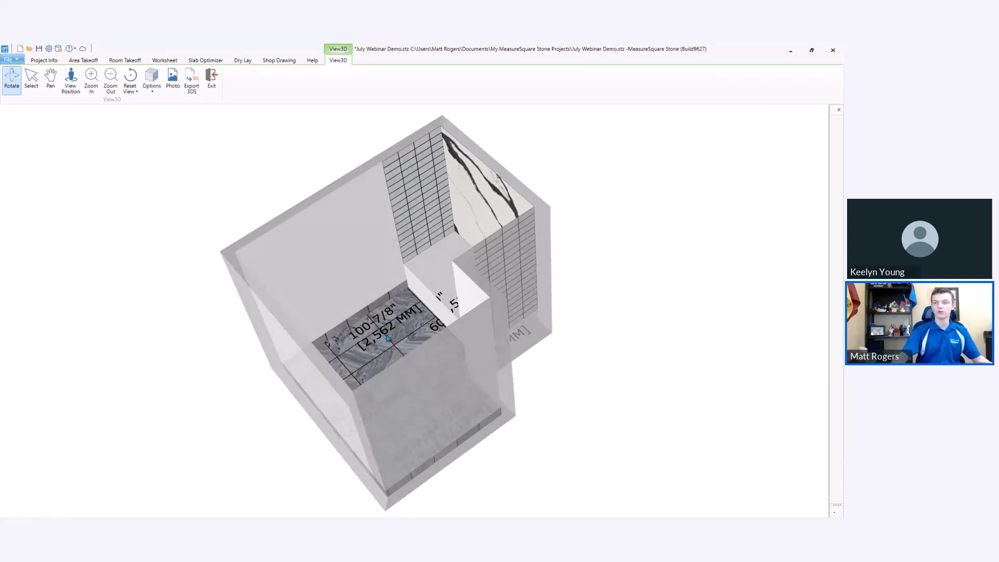
pyautogui.moveTo(323, 397); pyautogui.dragTo(526, 375)
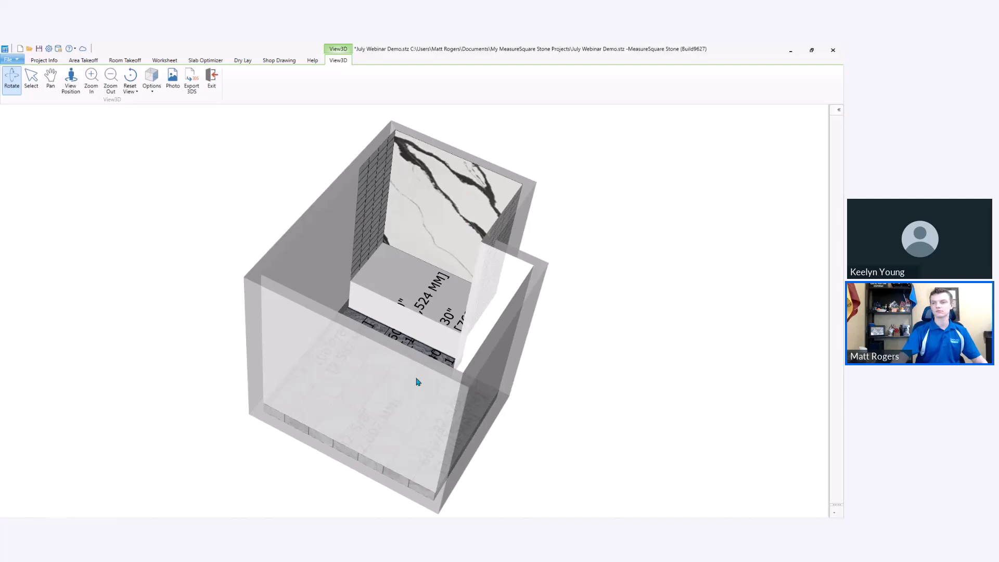
pyautogui.moveTo(406, 382); pyautogui.dragTo(324, 386)
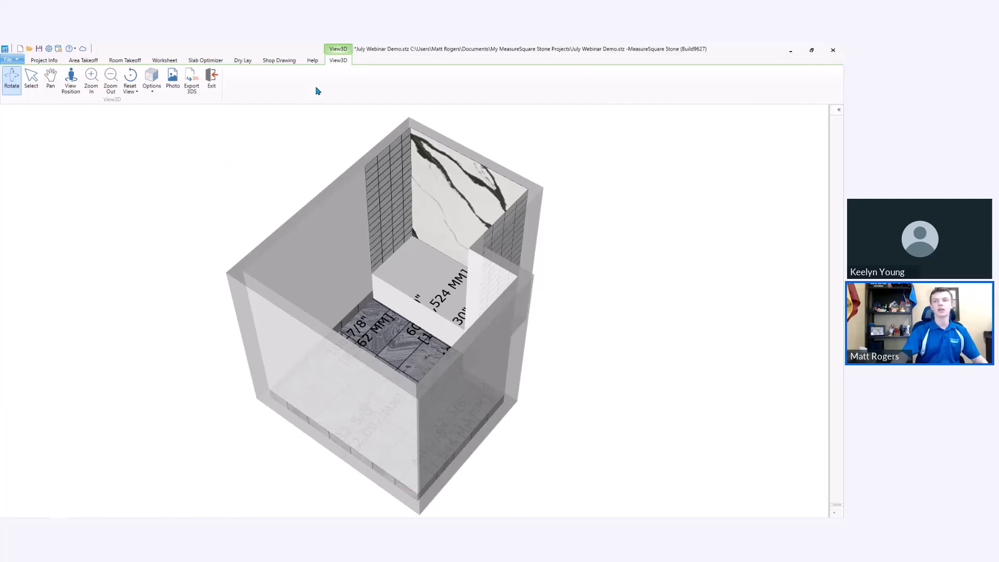
pyautogui.click(211, 80)
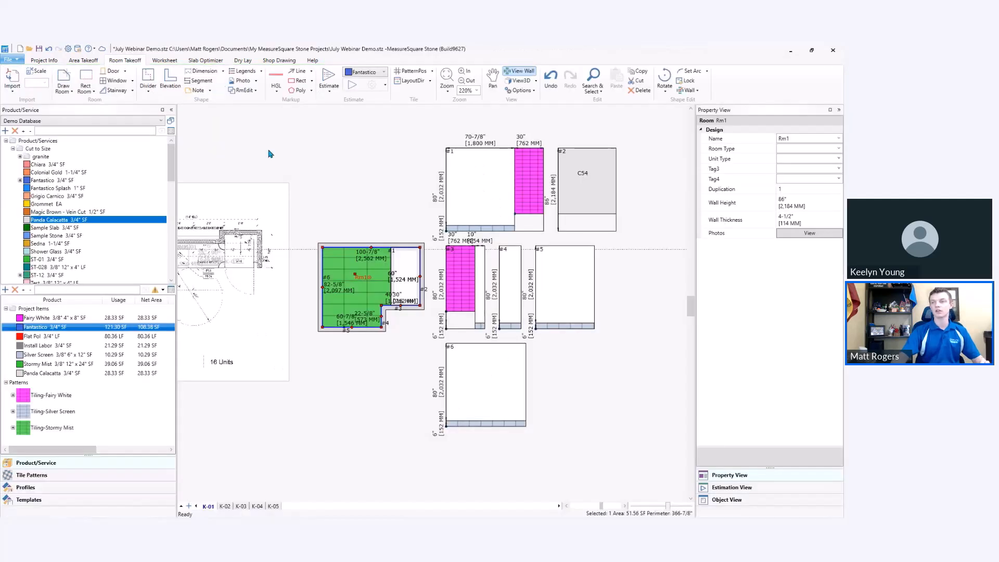
pyautogui.click(360, 214)
# Import the takeoff into the shop drawings, creating the drawings by Each.
pyautogui.click(206, 60)
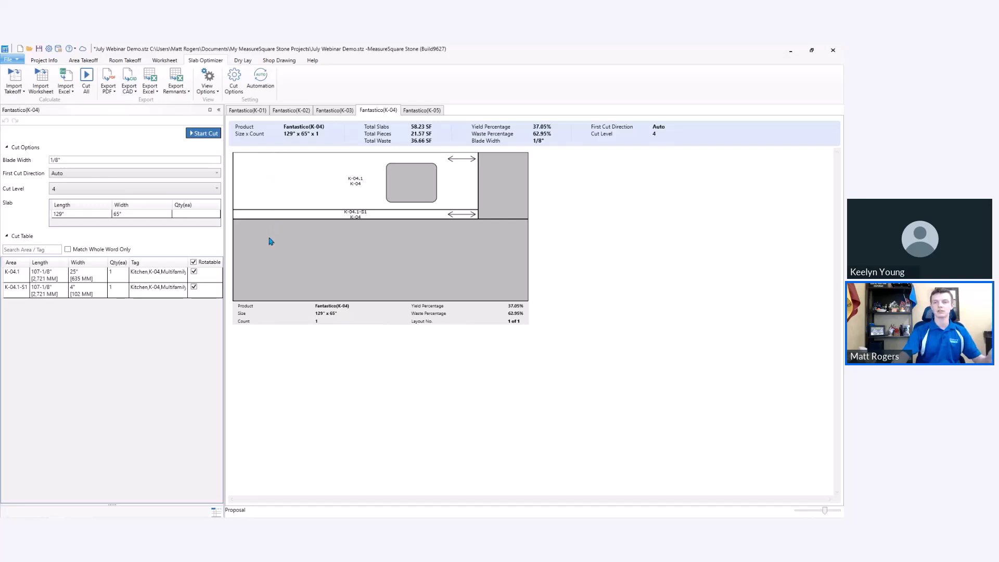
pyautogui.click(279, 61)
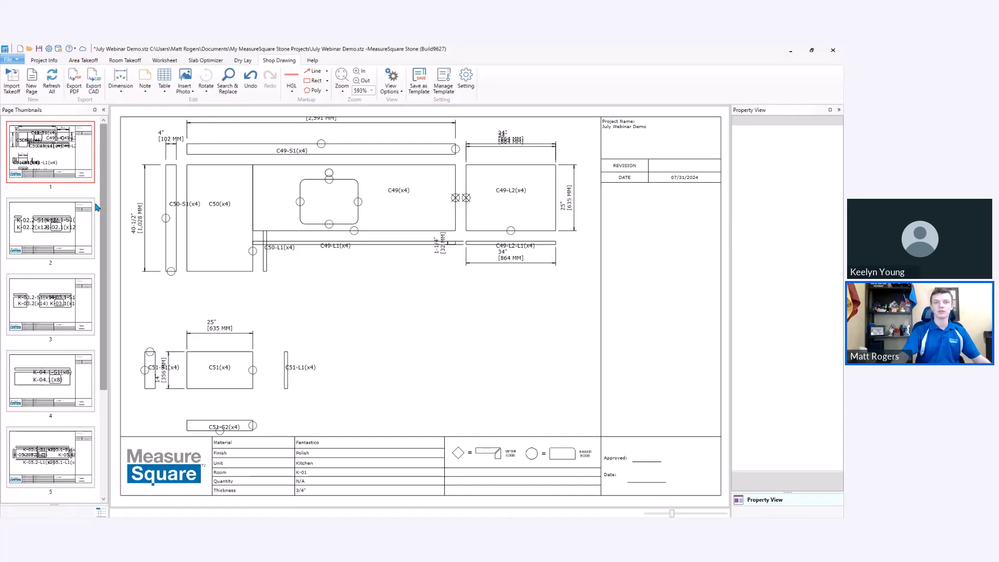
pyautogui.click(12, 84)
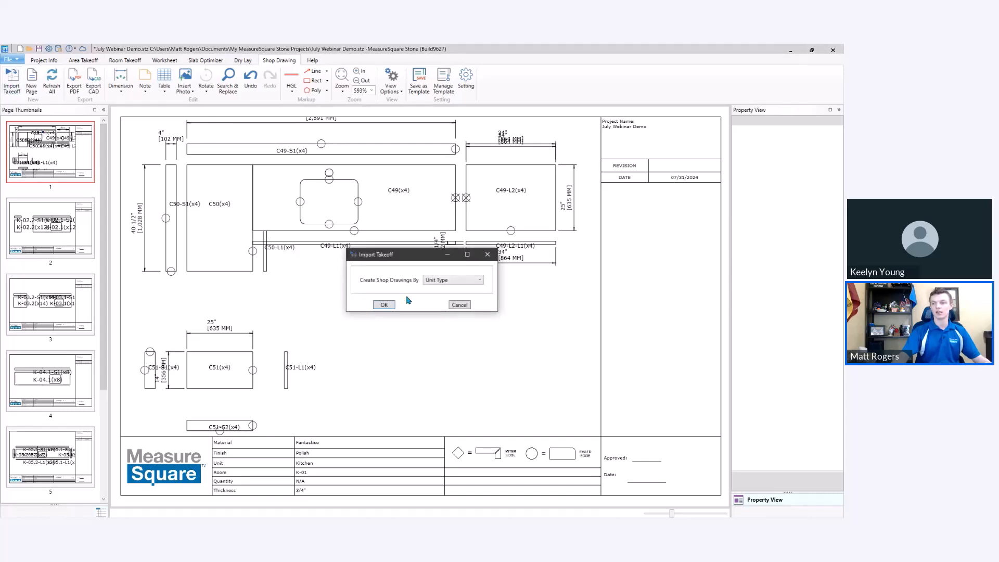
pyautogui.click(448, 283)
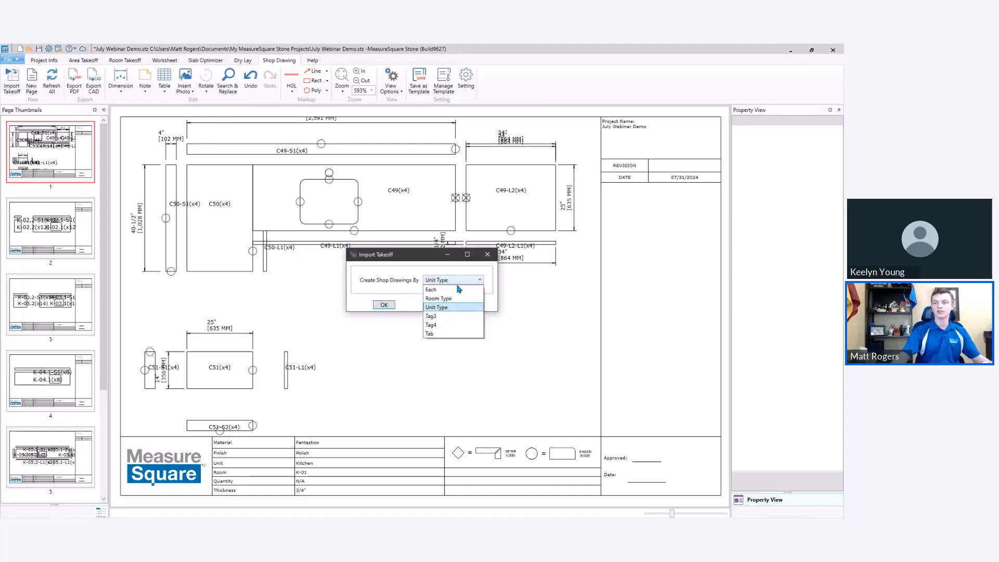
pyautogui.click(462, 291)
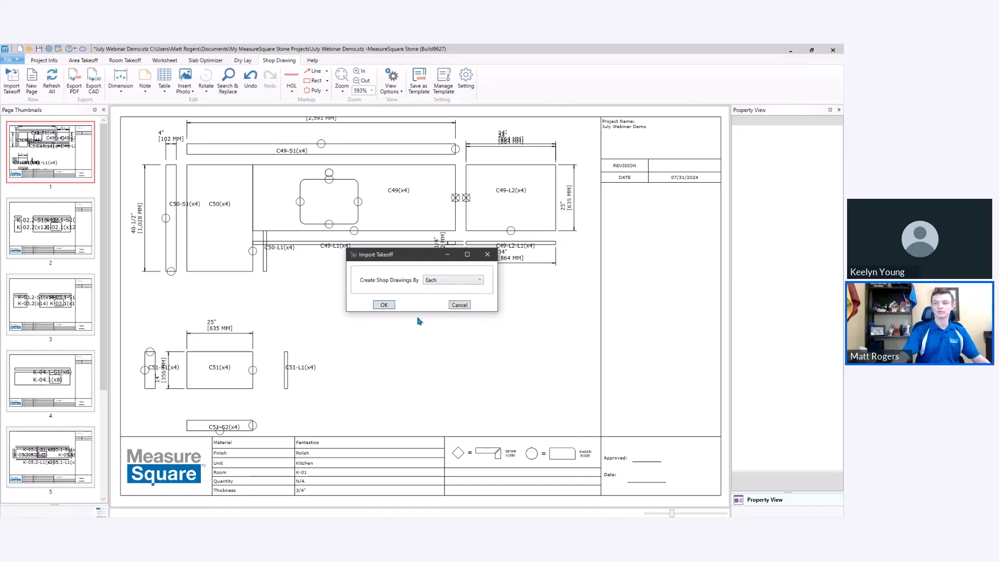
pyautogui.click(383, 305)
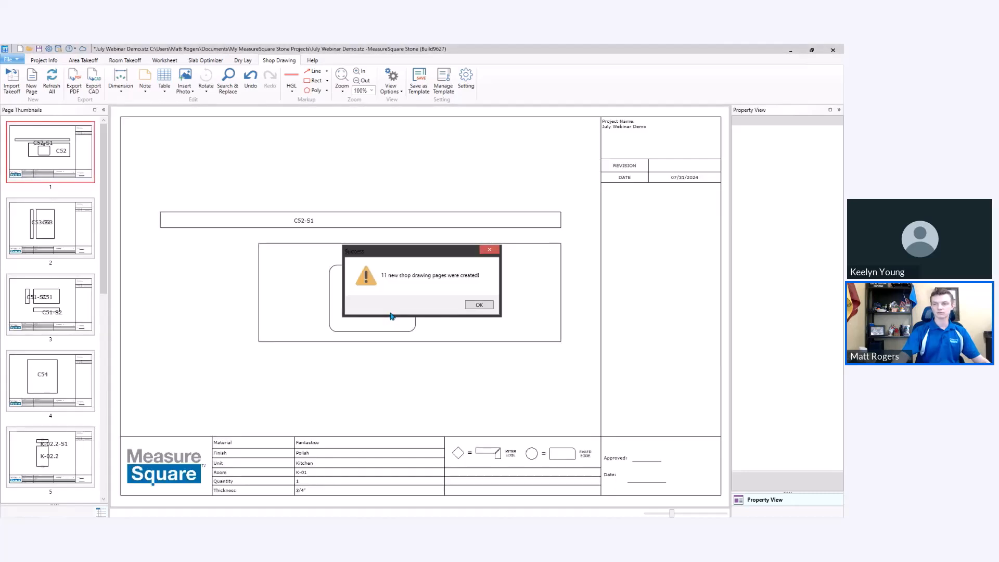
pyautogui.click(485, 307)
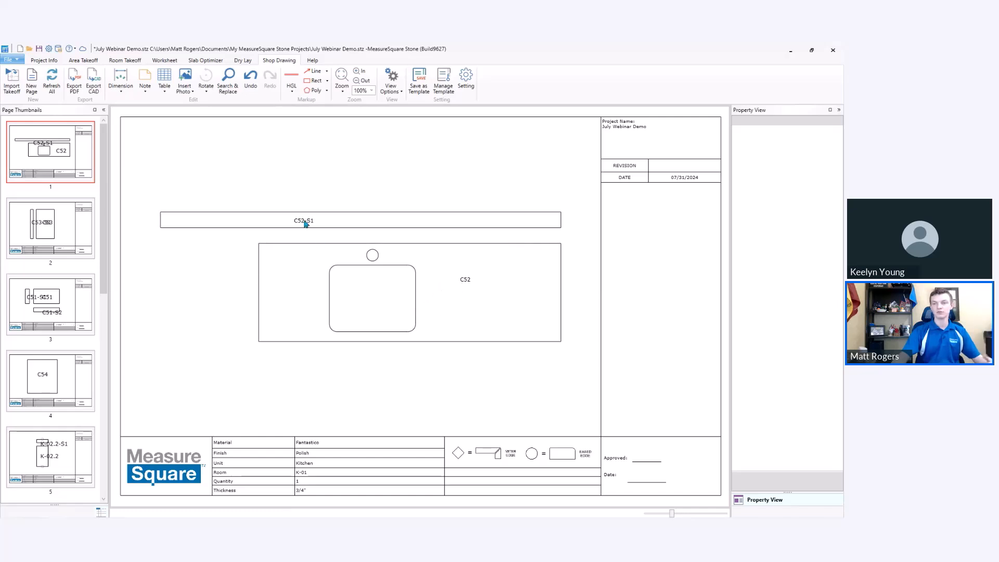
# Review the newly created shop drawing pages 2, 3 and 6.
pyautogui.click(71, 237)
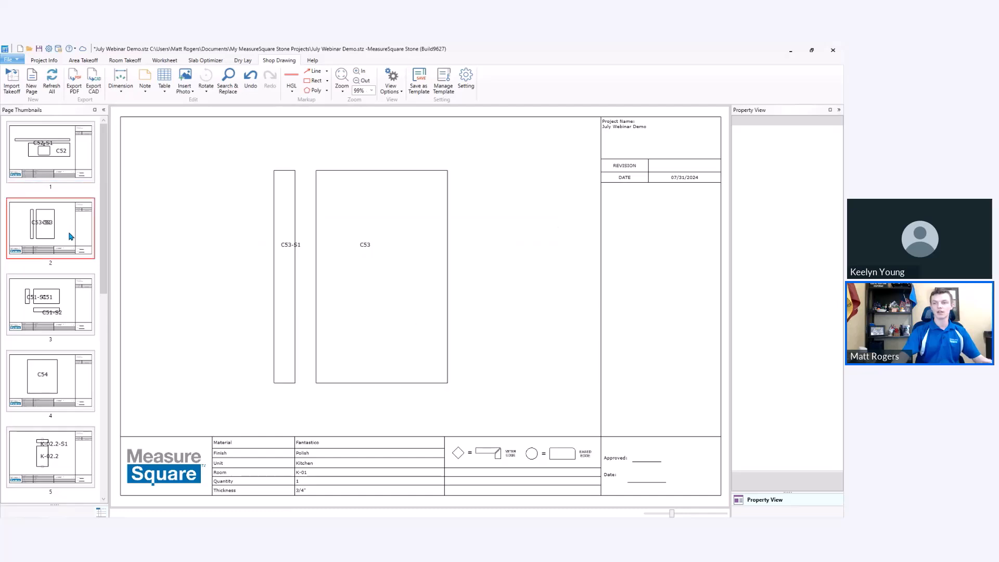
pyautogui.click(74, 300)
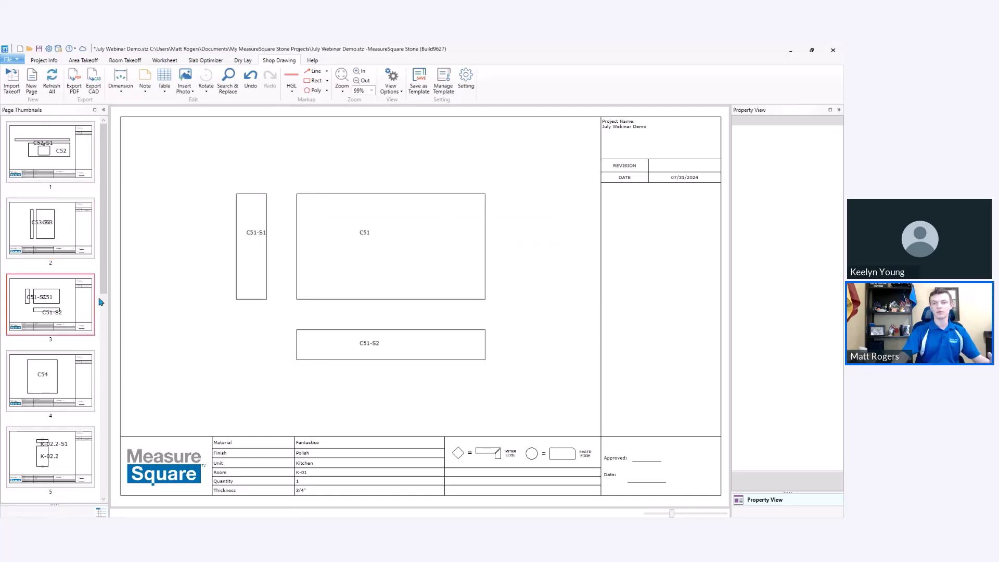
pyautogui.scroll(-5, 106, 267)
pyautogui.click(76, 324)
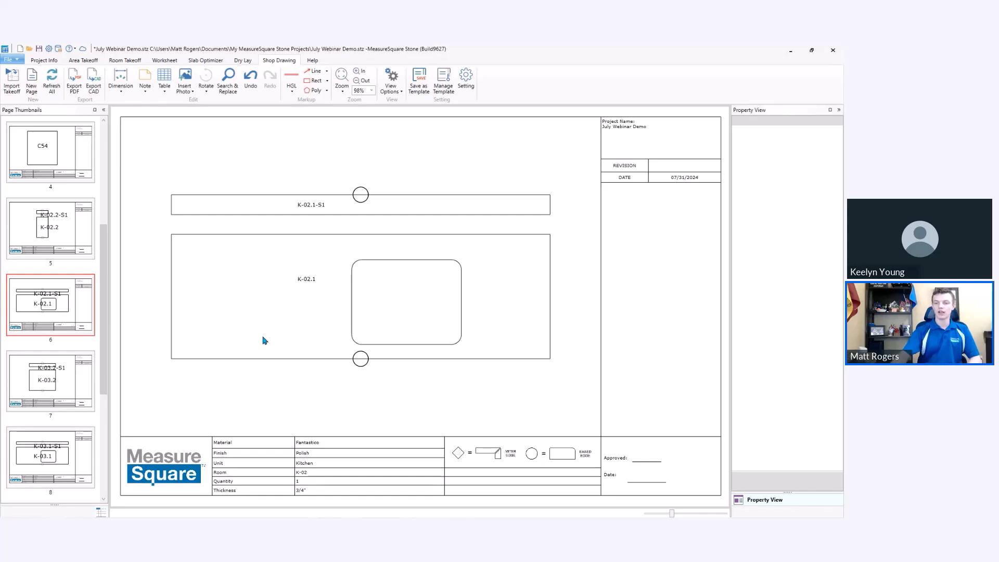
# Examine the field tags behind the material, room, unit, quantity and thickness cells in the title block of page 6.
pyautogui.click(338, 443)
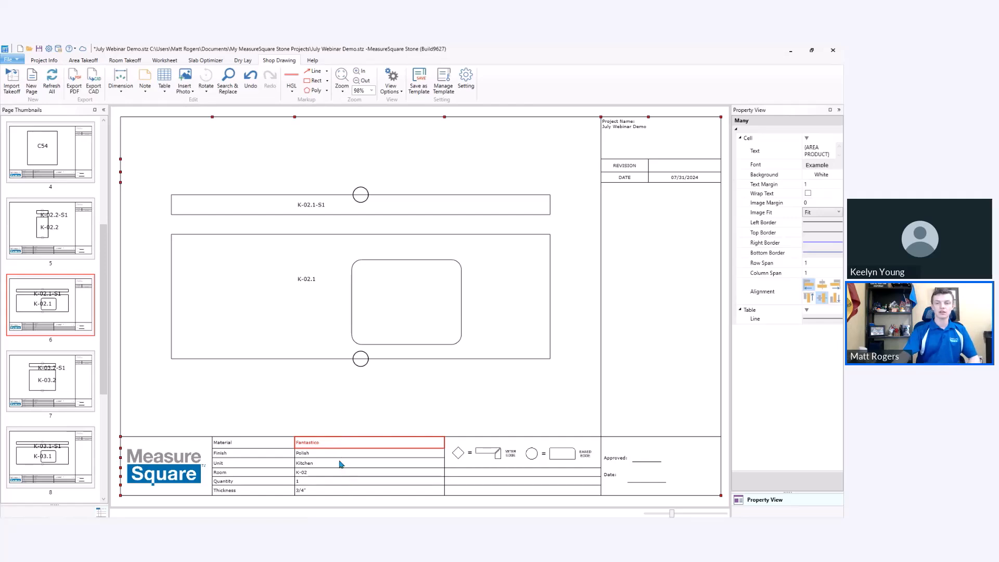
pyautogui.click(327, 473)
pyautogui.doubleClick(327, 473)
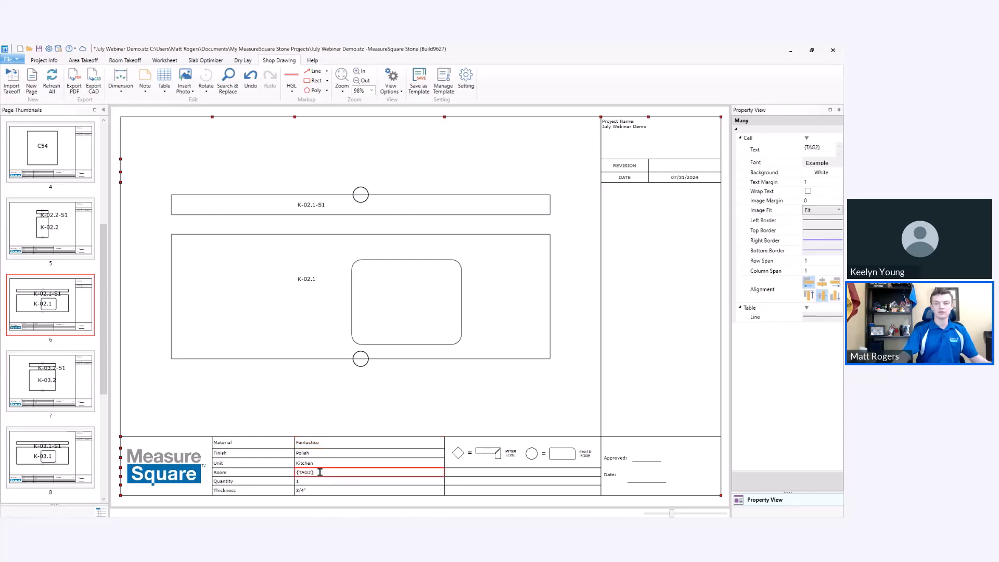
pyautogui.doubleClick(319, 462)
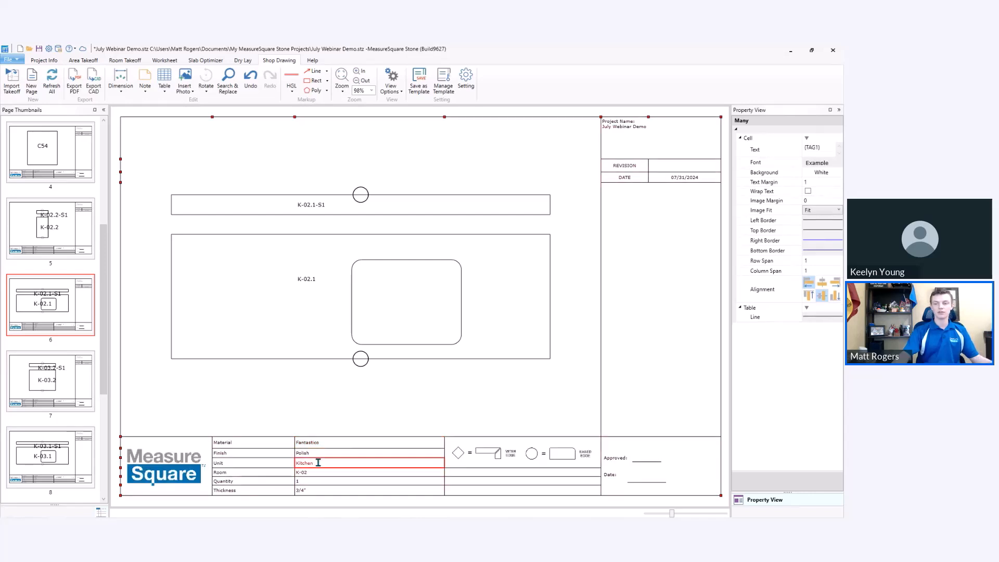
pyautogui.doubleClick(320, 483)
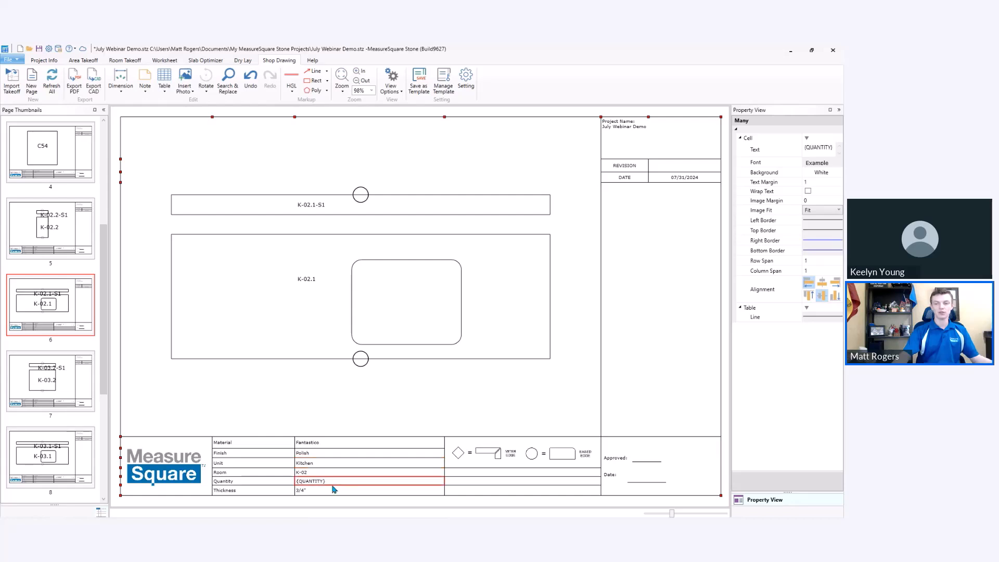
pyautogui.click(322, 491)
pyautogui.doubleClick(322, 491)
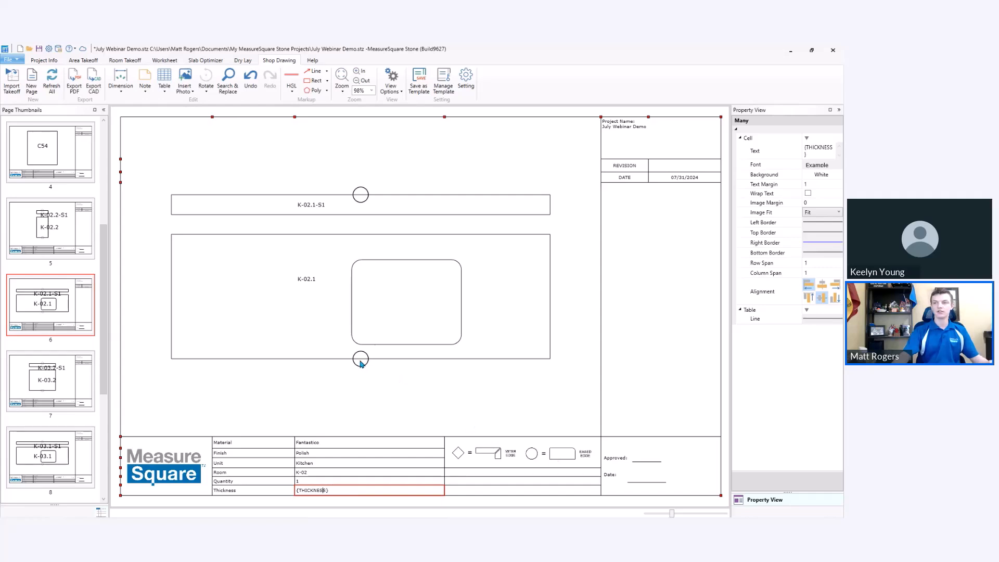
# Try showing the linear products as lines on the shop drawings, and switch back to the symbol display.
pyautogui.click(390, 81)
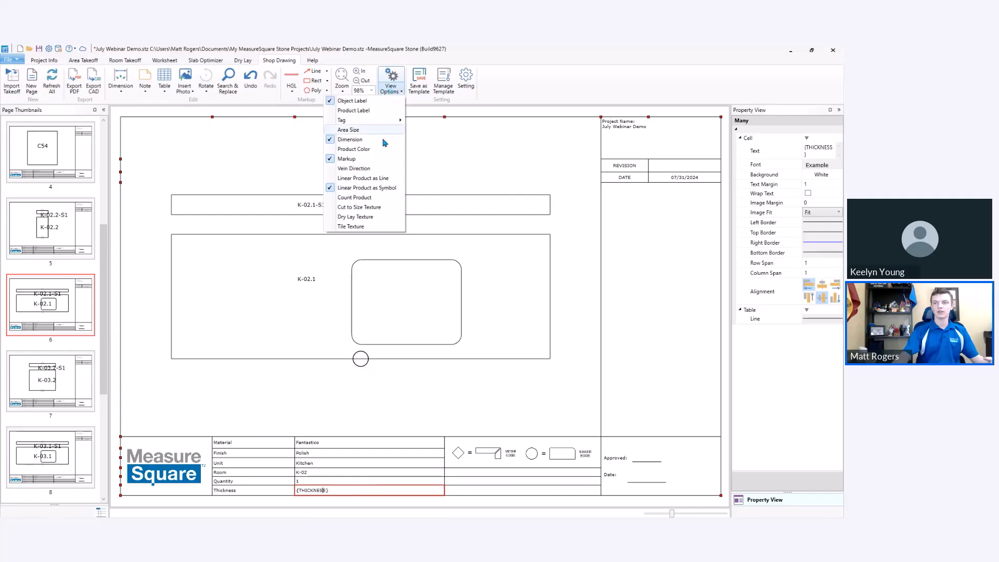
pyautogui.click(387, 178)
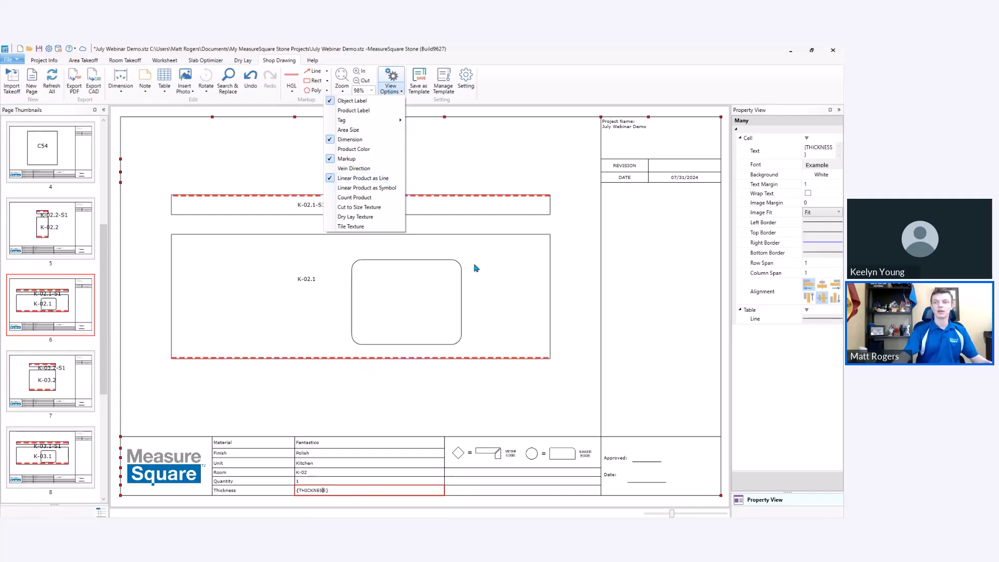
pyautogui.click(387, 188)
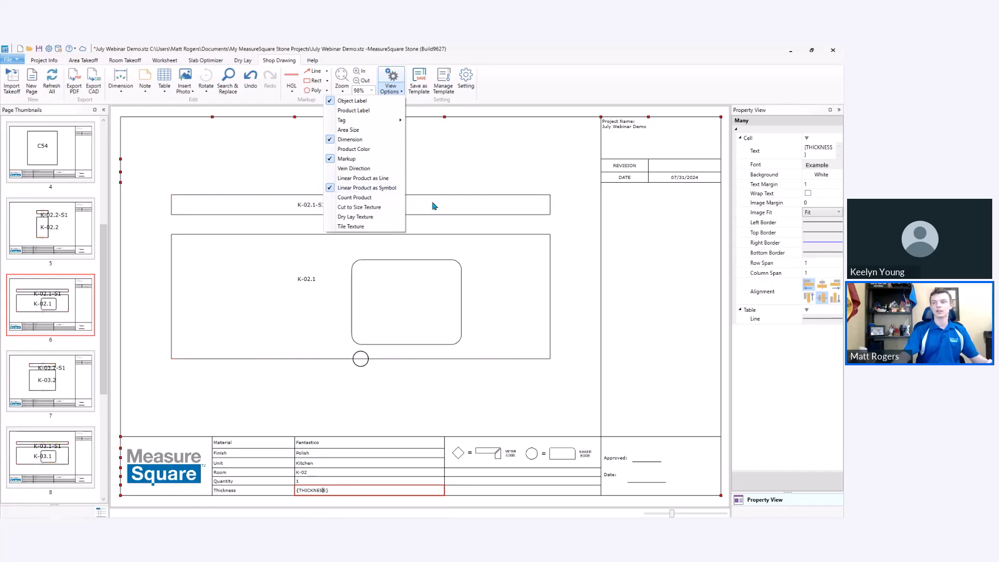
pyautogui.click(559, 173)
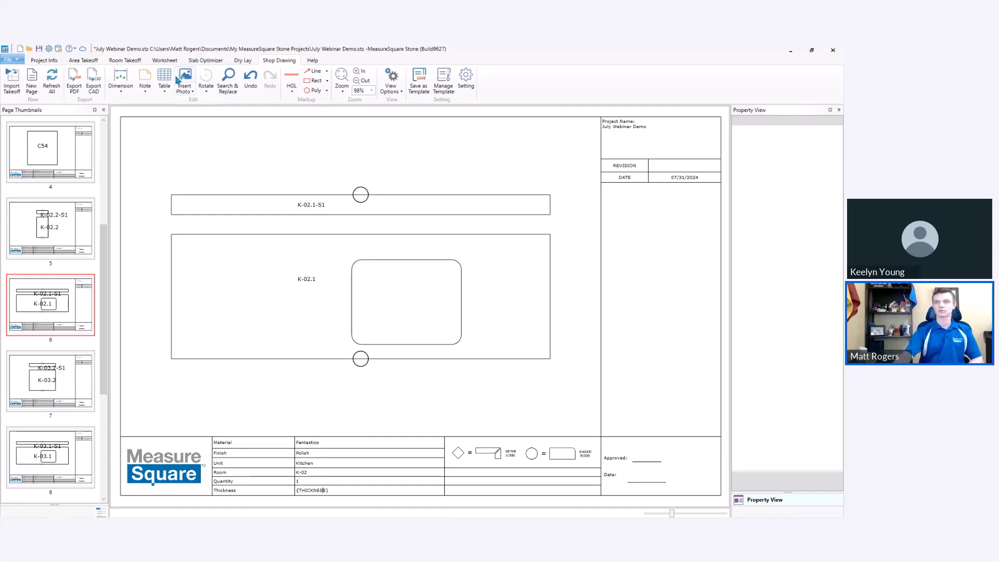
# Return to the area takeoff and check the product quantities summary for room Rm1.
pyautogui.click(85, 60)
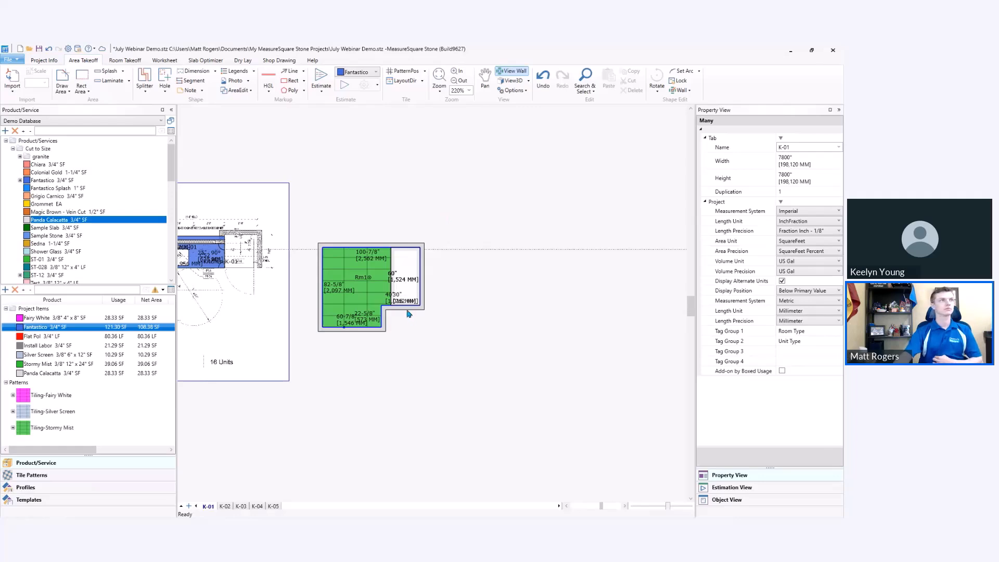
pyautogui.moveTo(408, 314)
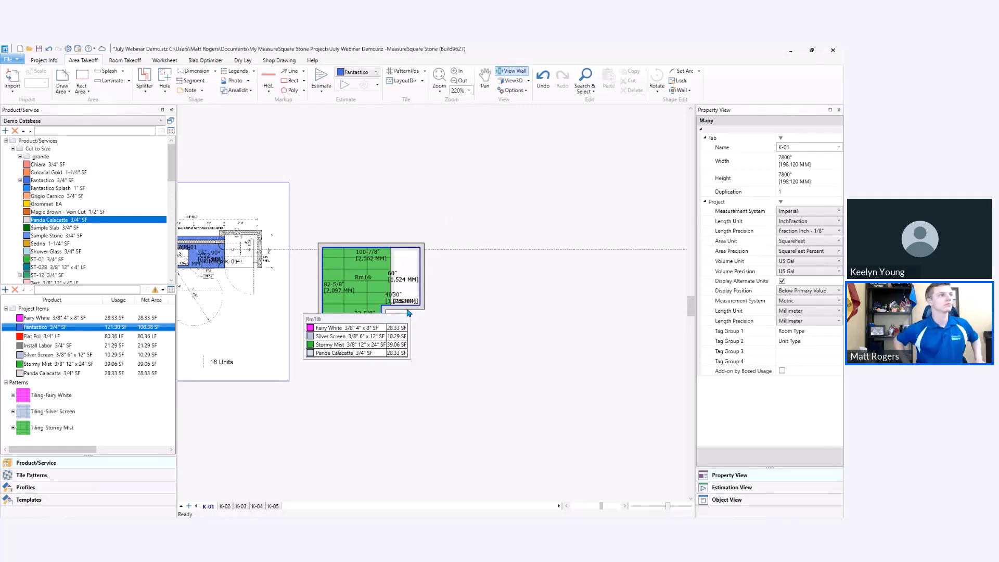